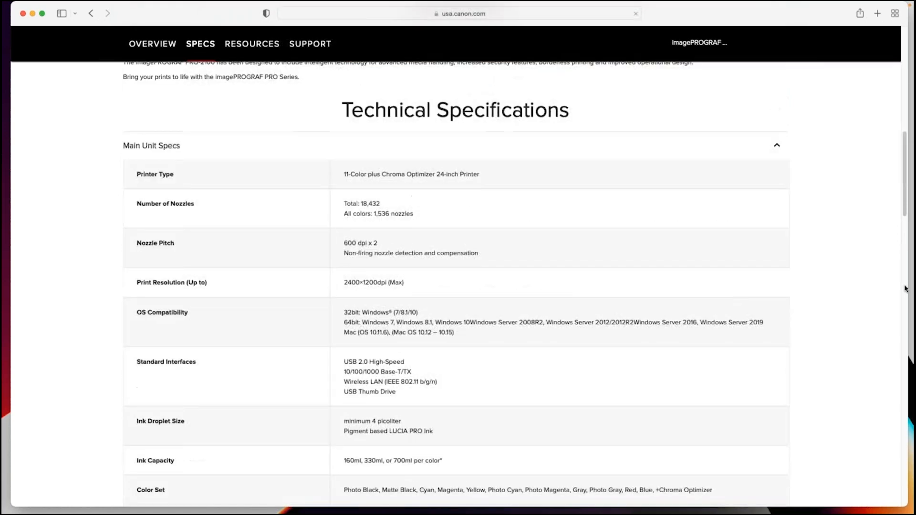
- Go from the imagePROGRAF PRO-2100 specifications to the printer's Software & Drivers support page
{"action": "left_click", "coordinate": [906, 315]}
{"action": "scroll", "coordinate": [353, 484], "scroll_direction": "down", "scroll_amount": 5}
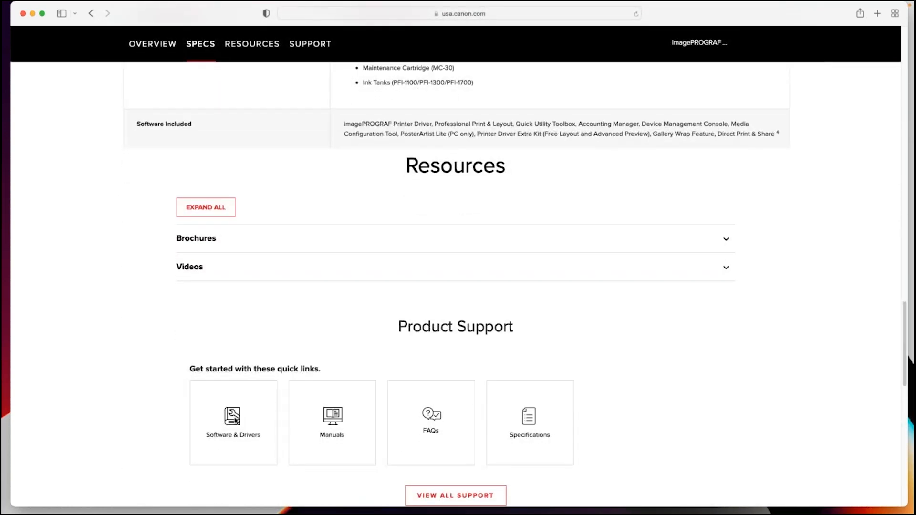
{"action": "left_click", "coordinate": [235, 421]}
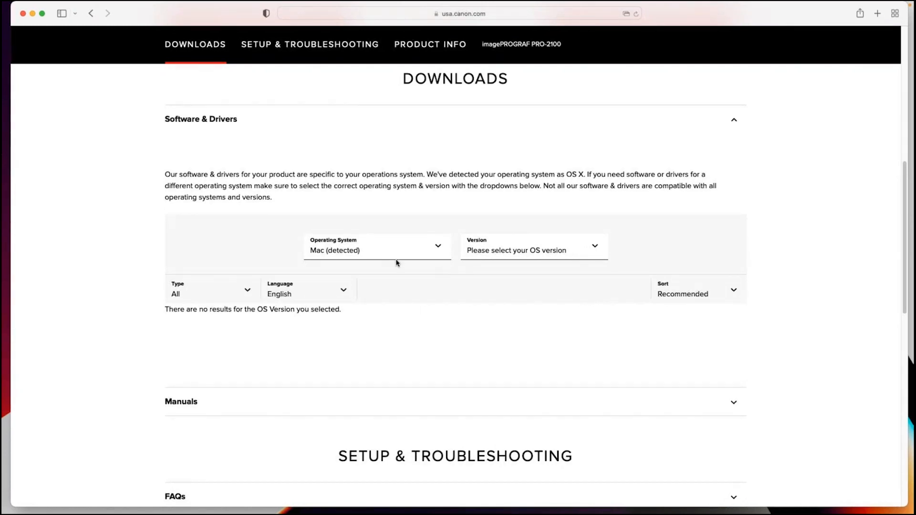
- List the printer's downloads for macOS Monterey v12 and load the remaining entries to review the full list
{"action": "left_click", "coordinate": [595, 247]}
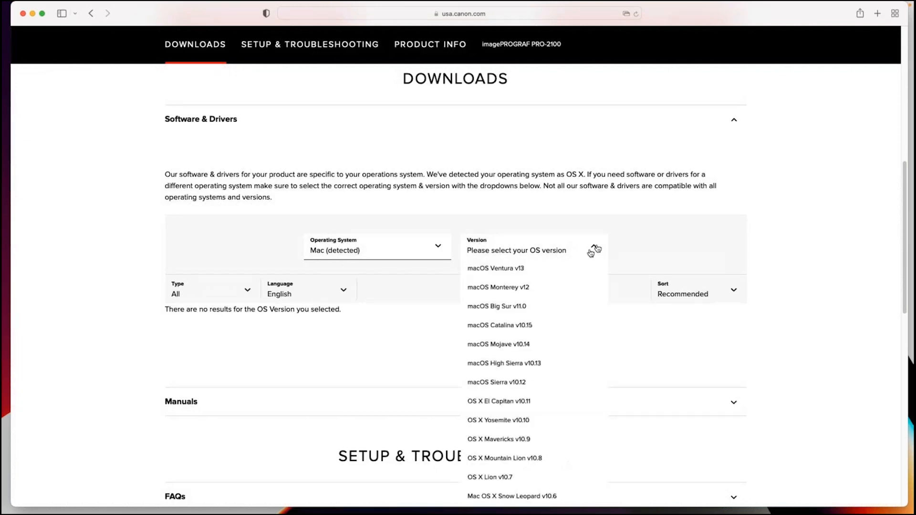
{"action": "left_click", "coordinate": [534, 291]}
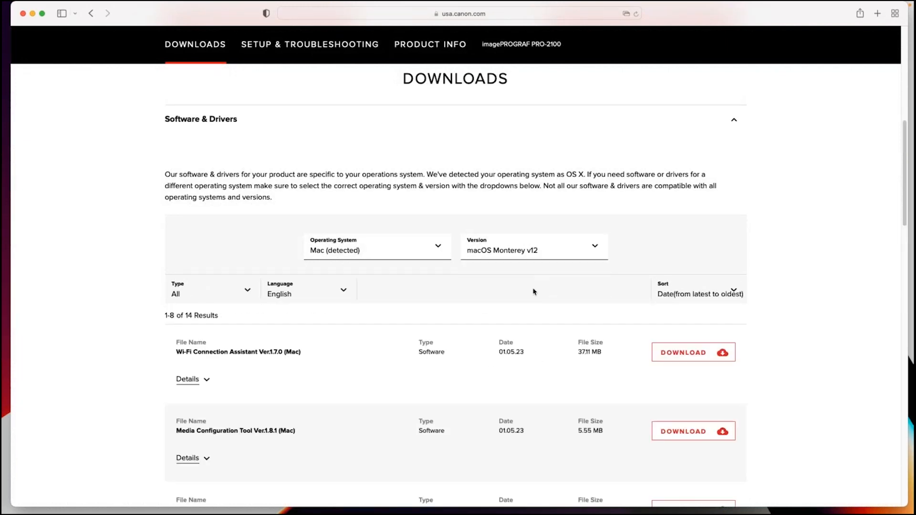
{"action": "left_click_drag", "start_coordinate": [905, 130], "coordinate": [894, 259]}
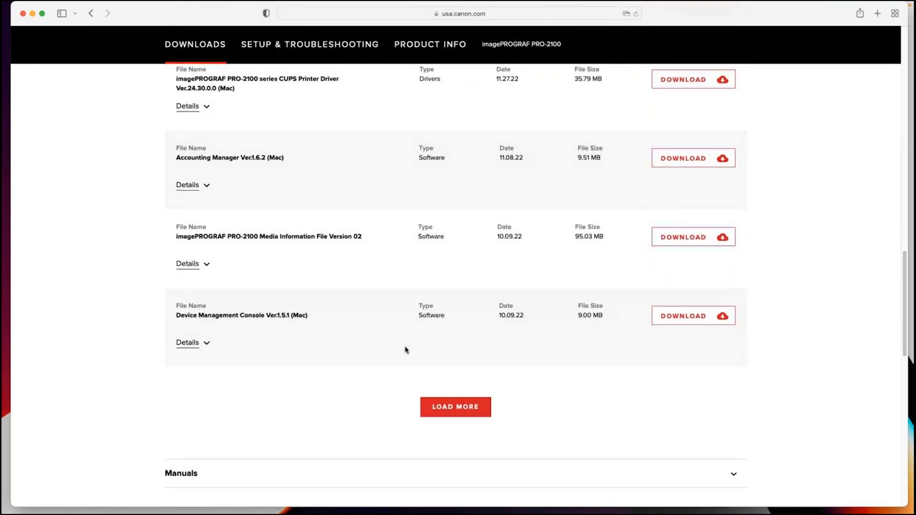
{"action": "left_click", "coordinate": [451, 412]}
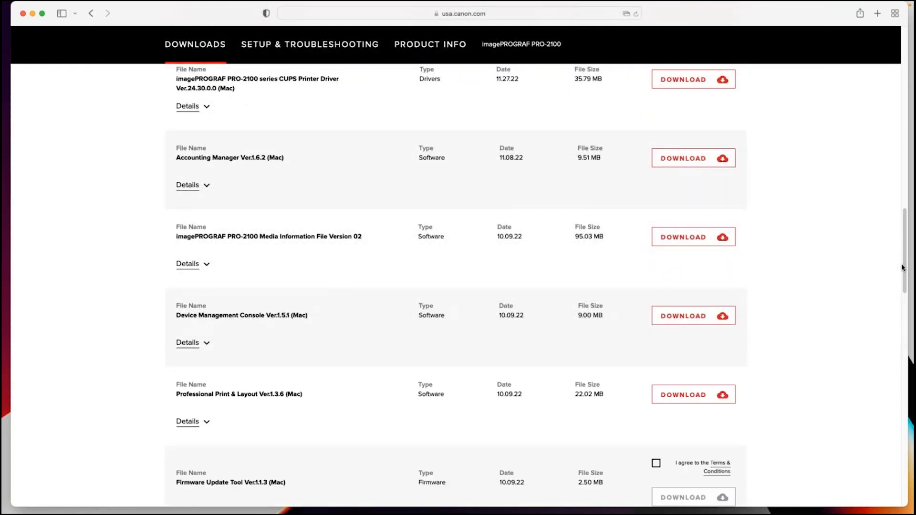
{"action": "left_click_drag", "start_coordinate": [904, 269], "coordinate": [900, 192]}
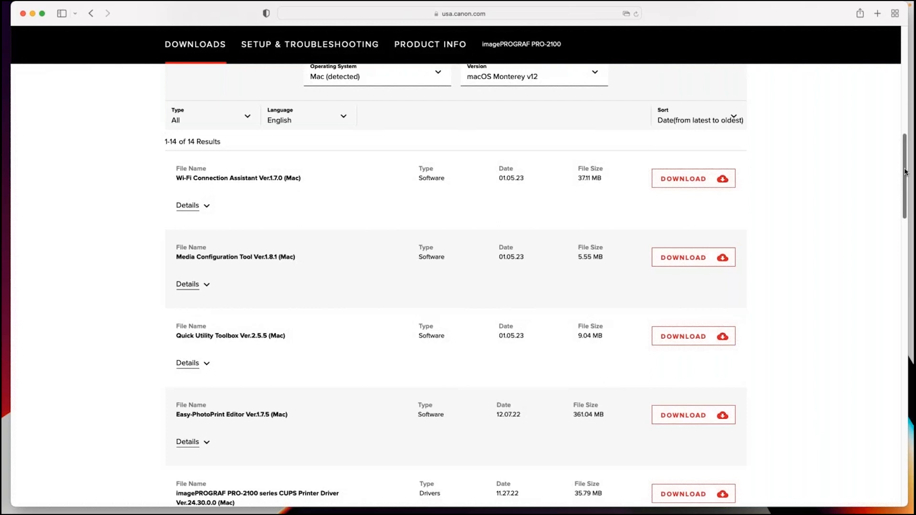
{"action": "scroll", "coordinate": [905, 172], "scroll_direction": "up", "scroll_amount": 3}
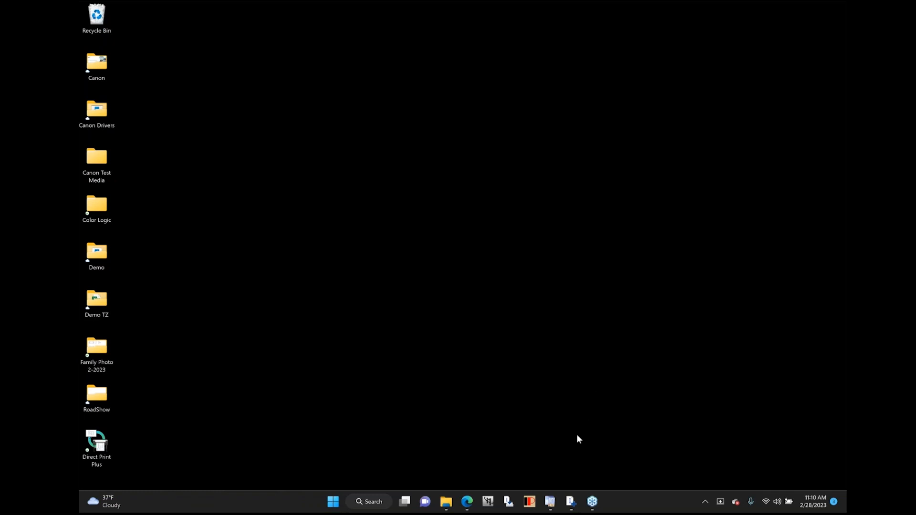
- Show the PosterArtist desktop program, and switch to the home page of the PosterArtist web version in Edge
{"action": "left_click", "coordinate": [551, 506]}
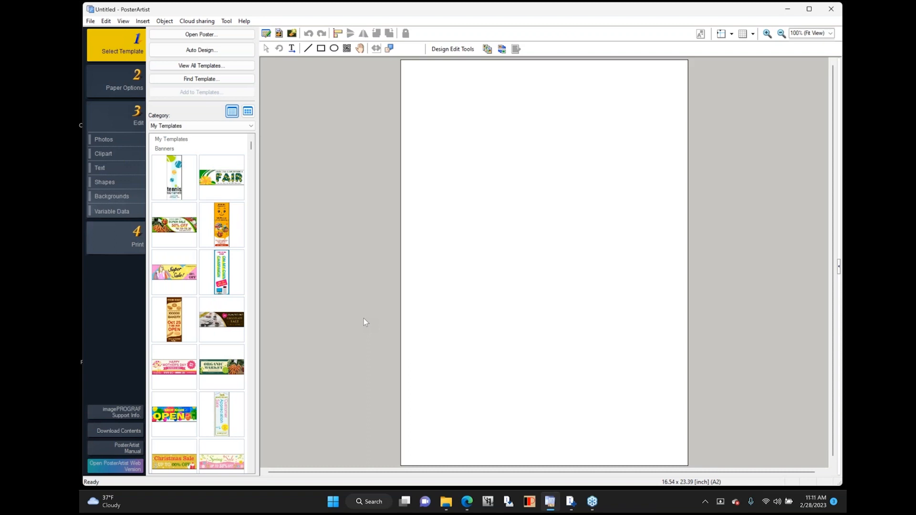
{"action": "left_click", "coordinate": [467, 502]}
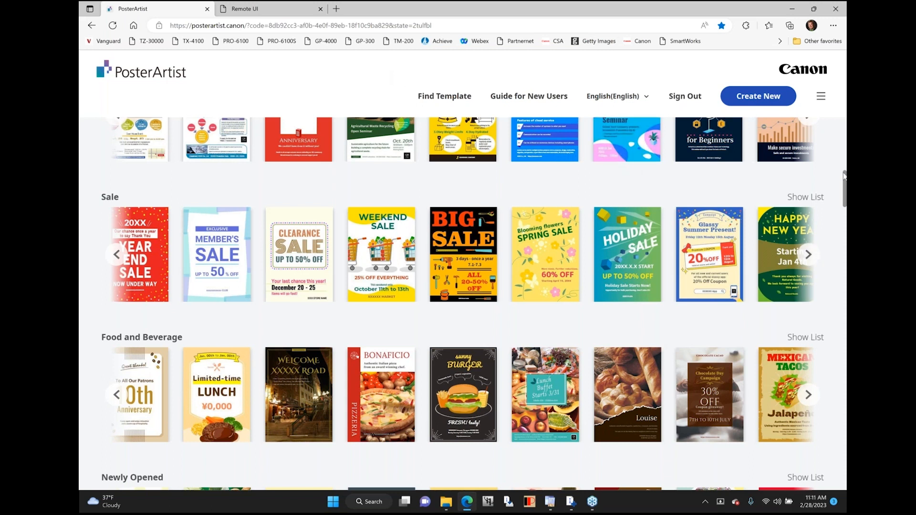
{"action": "scroll", "coordinate": [843, 162], "scroll_direction": "up", "scroll_amount": 3}
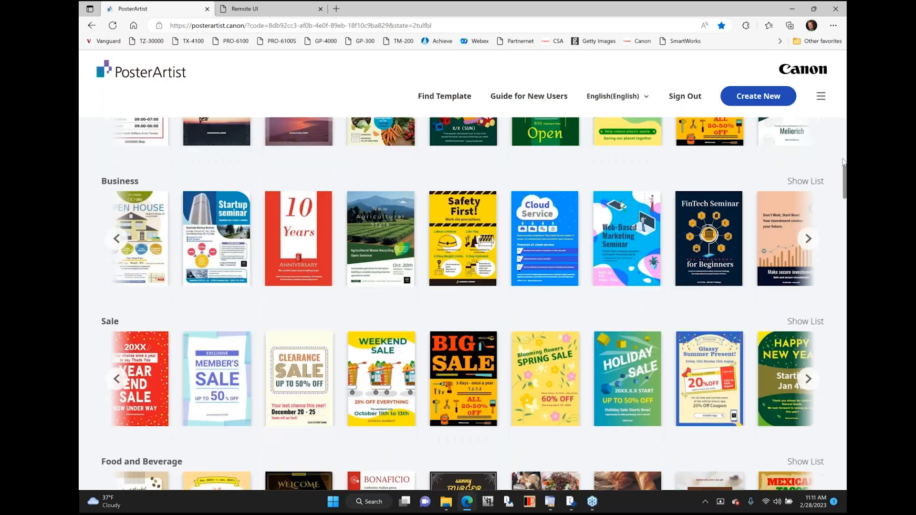
{"action": "scroll", "coordinate": [844, 162], "scroll_direction": "up", "scroll_amount": 10}
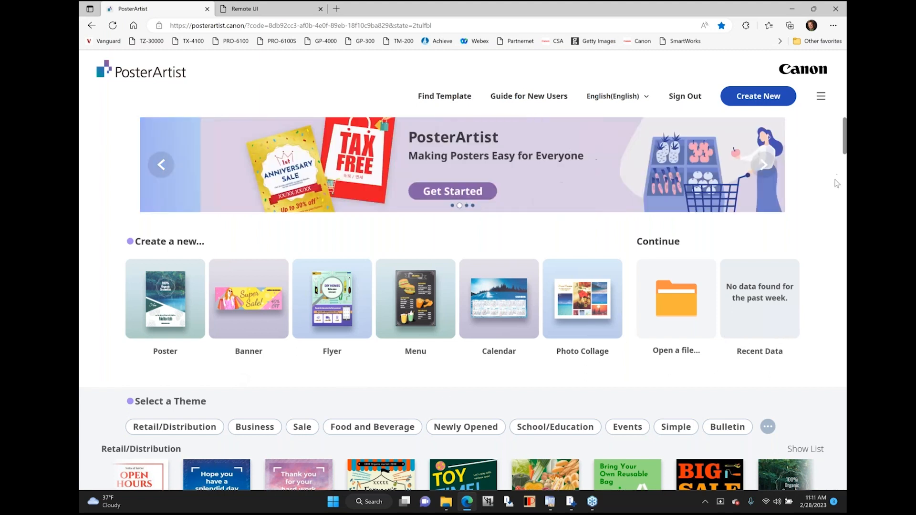
- Browse the web version's poster templates by theme, from Retail/Distribution and Business through Events, Bulletin and Kids to We're Hiring and Sport
{"action": "scroll", "coordinate": [835, 247], "scroll_direction": "down", "scroll_amount": 1}
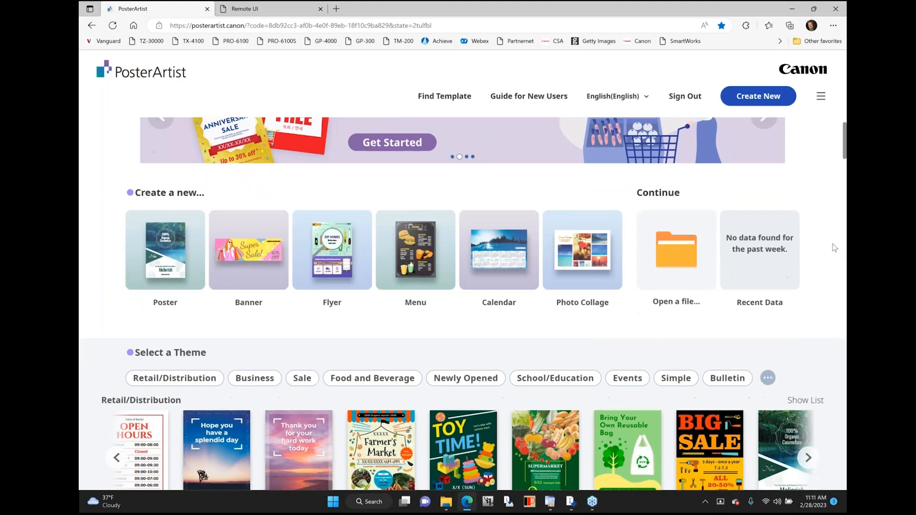
{"action": "scroll", "coordinate": [835, 248], "scroll_direction": "down", "scroll_amount": 2}
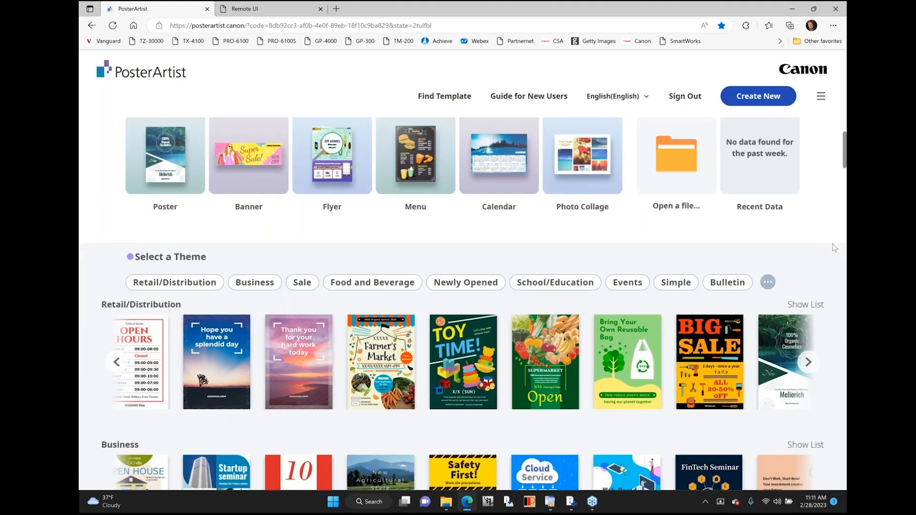
{"action": "scroll", "coordinate": [834, 248], "scroll_direction": "down", "scroll_amount": 2}
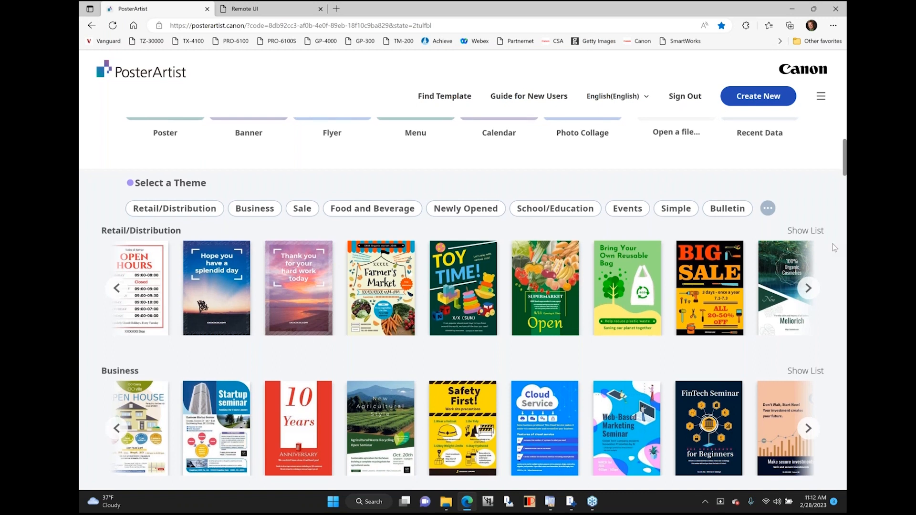
{"action": "scroll", "coordinate": [835, 248], "scroll_direction": "down", "scroll_amount": 1}
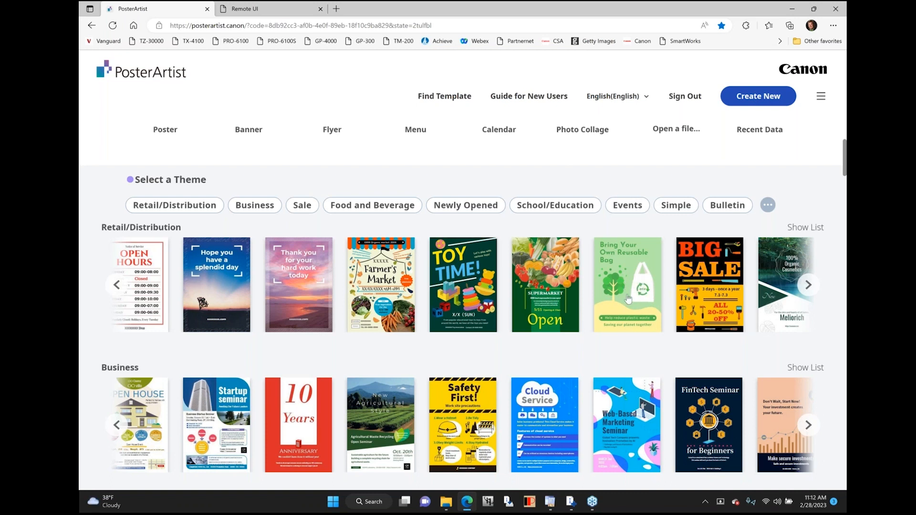
{"action": "scroll", "coordinate": [629, 299], "scroll_direction": "down", "scroll_amount": 1}
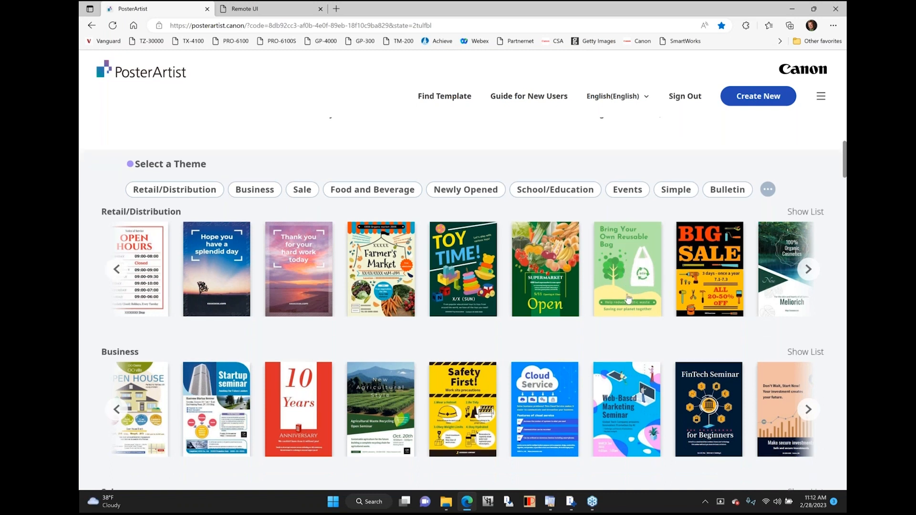
{"action": "scroll", "coordinate": [629, 299], "scroll_direction": "down", "scroll_amount": 2}
{"action": "scroll", "coordinate": [628, 299], "scroll_direction": "down", "scroll_amount": 3}
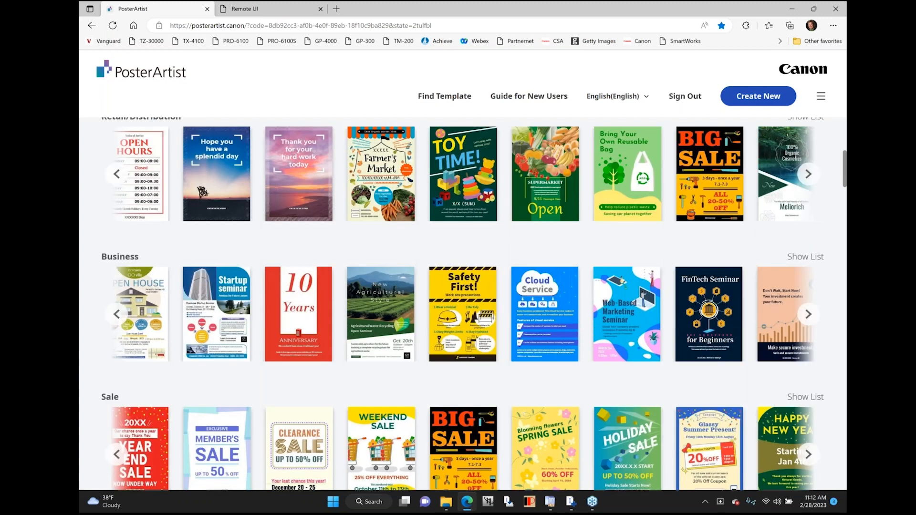
{"action": "scroll", "coordinate": [629, 299], "scroll_direction": "down", "scroll_amount": 2}
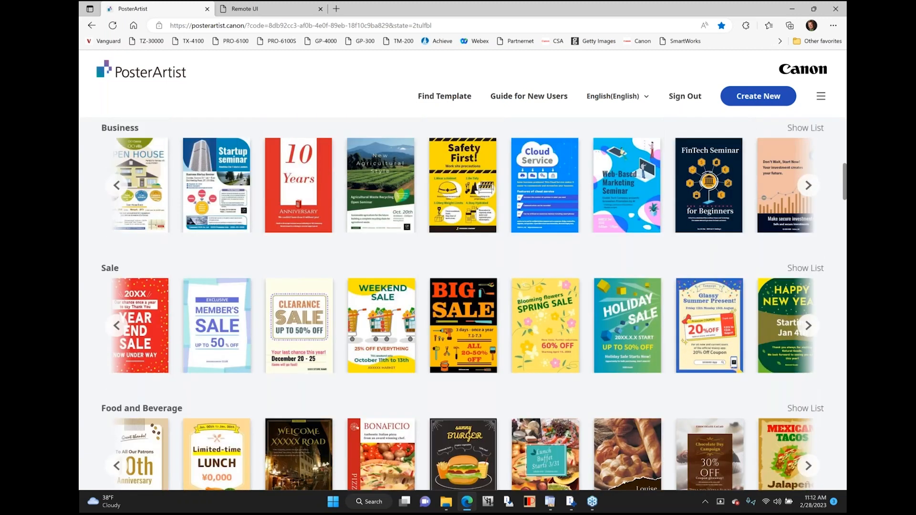
{"action": "scroll", "coordinate": [628, 299], "scroll_direction": "down", "scroll_amount": 2}
{"action": "scroll", "coordinate": [628, 299], "scroll_direction": "down", "scroll_amount": 1}
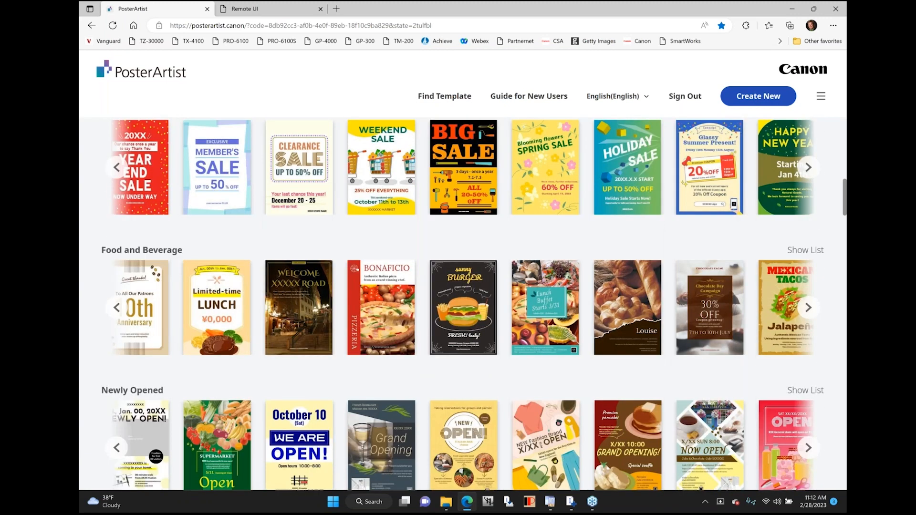
{"action": "scroll", "coordinate": [629, 299], "scroll_direction": "down", "scroll_amount": 2}
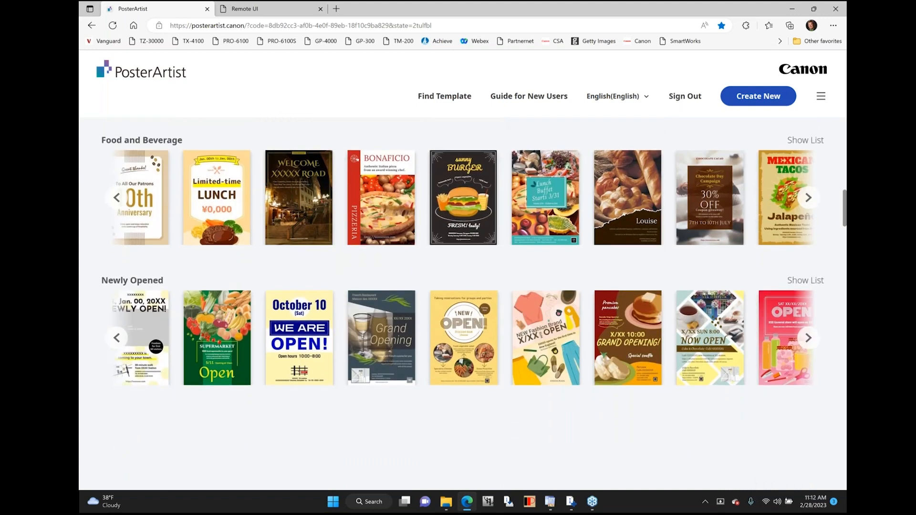
{"action": "scroll", "coordinate": [628, 299], "scroll_direction": "down", "scroll_amount": 1}
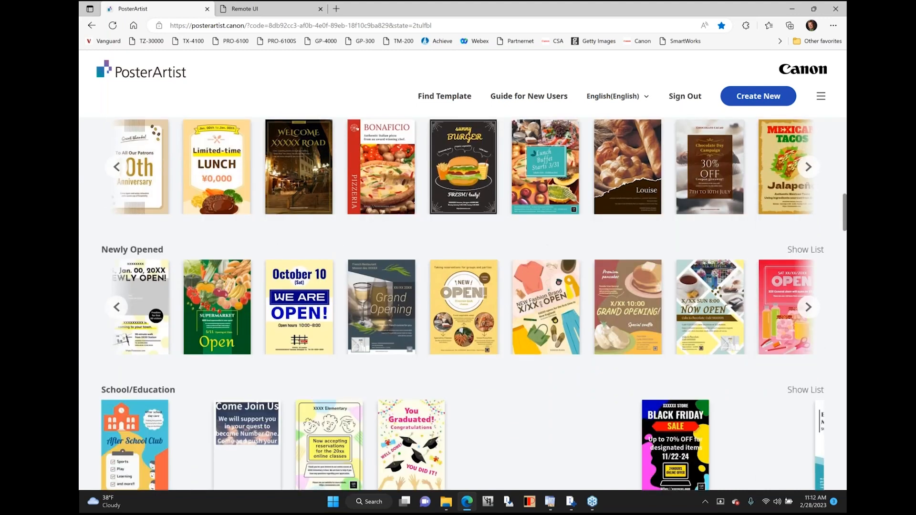
{"action": "scroll", "coordinate": [628, 300], "scroll_direction": "down", "scroll_amount": 2}
{"action": "scroll", "coordinate": [628, 300], "scroll_direction": "down", "scroll_amount": 1}
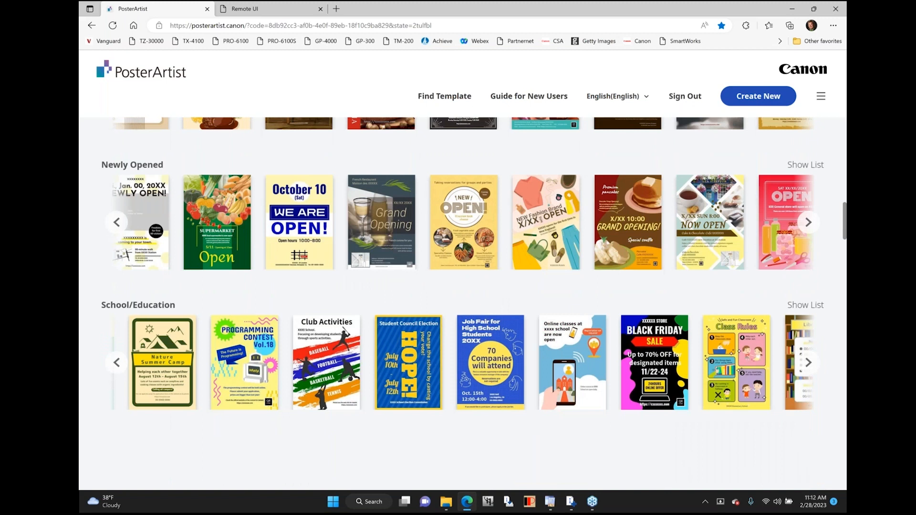
{"action": "scroll", "coordinate": [629, 299], "scroll_direction": "down", "scroll_amount": 1}
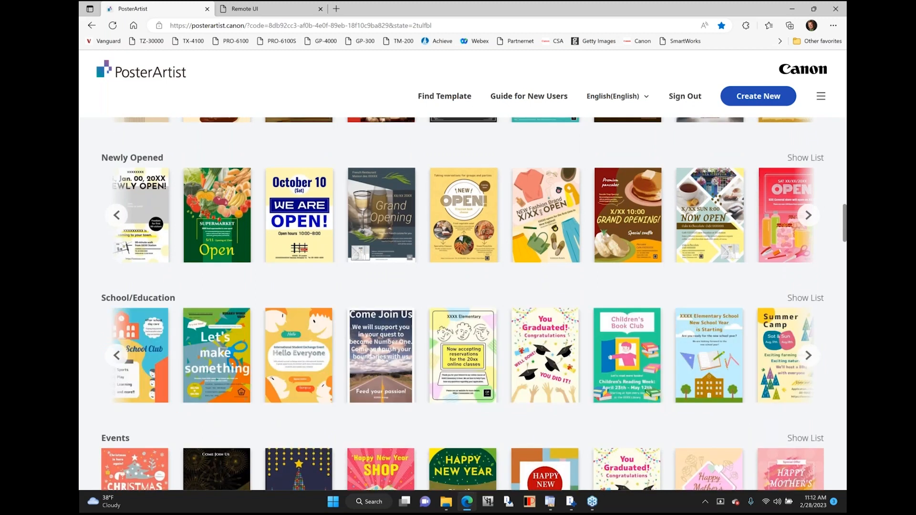
{"action": "scroll", "coordinate": [463, 303], "scroll_direction": "down", "scroll_amount": 1}
{"action": "scroll", "coordinate": [463, 303], "scroll_direction": "down", "scroll_amount": 1}
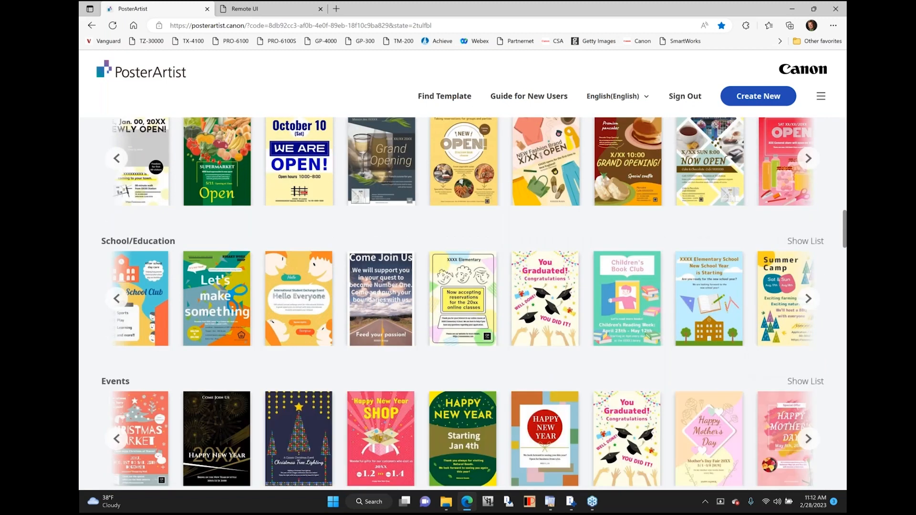
{"action": "scroll", "coordinate": [462, 304], "scroll_direction": "down", "scroll_amount": 1}
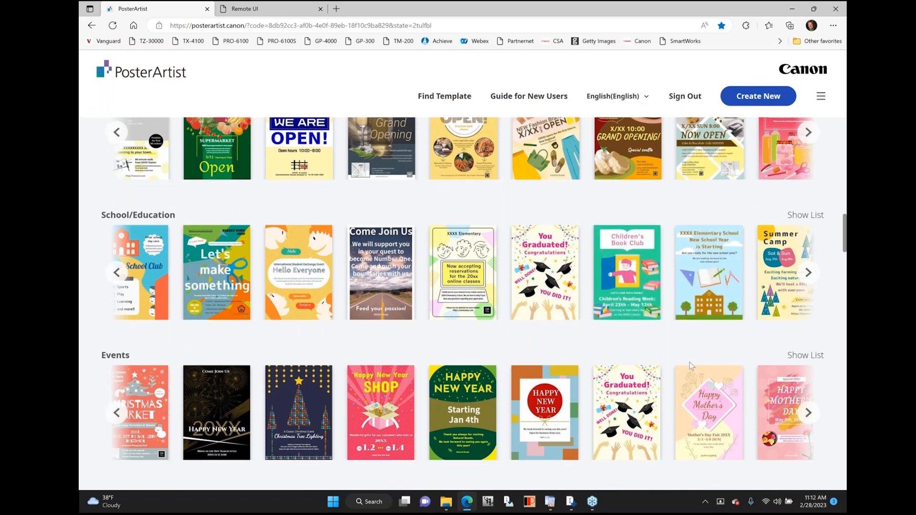
{"action": "scroll", "coordinate": [690, 363], "scroll_direction": "down", "scroll_amount": 2}
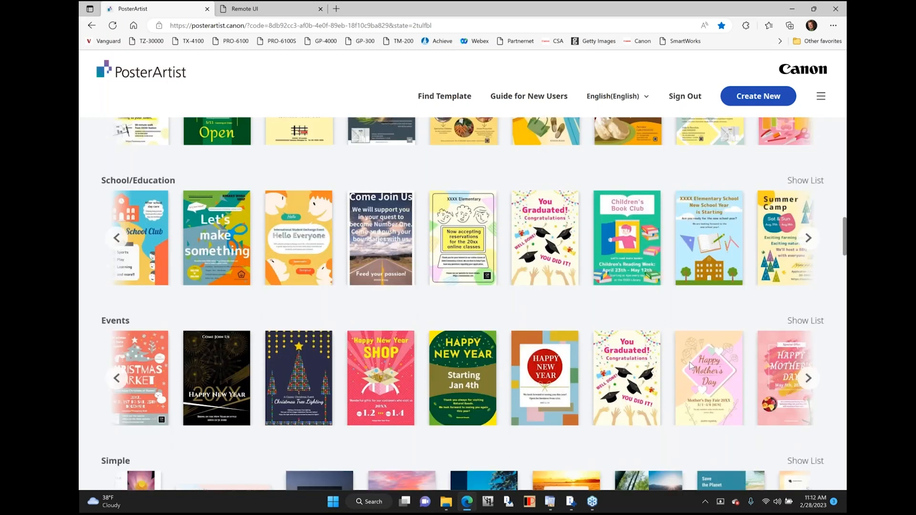
{"action": "scroll", "coordinate": [579, 326], "scroll_direction": "down", "scroll_amount": 1}
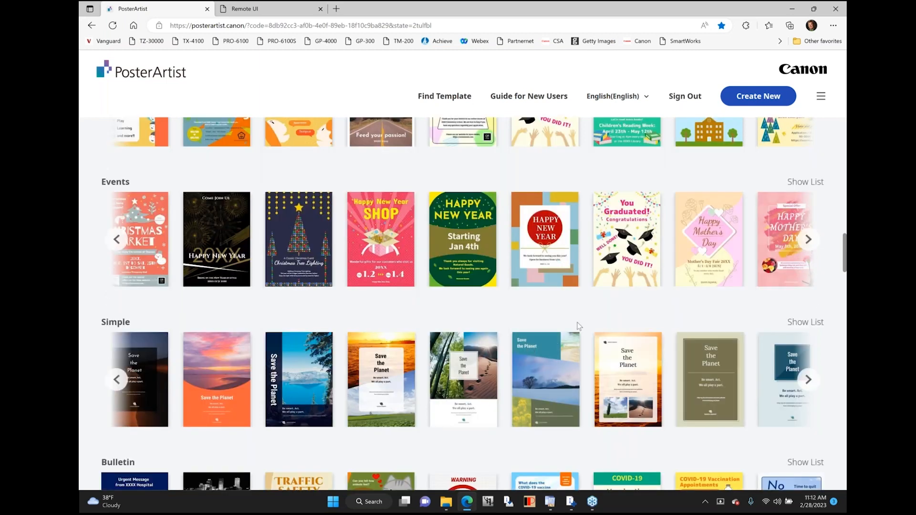
{"action": "scroll", "coordinate": [579, 326], "scroll_direction": "down", "scroll_amount": 1}
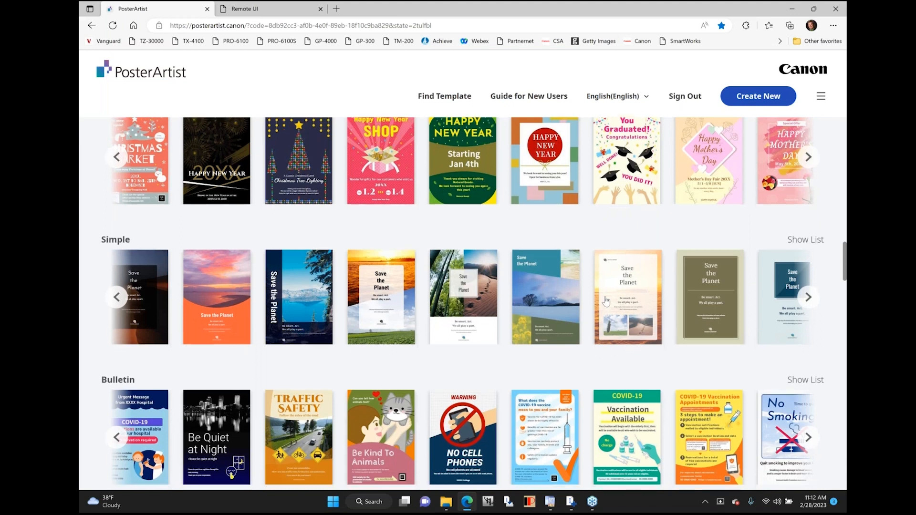
{"action": "scroll", "coordinate": [606, 301], "scroll_direction": "down", "scroll_amount": 1}
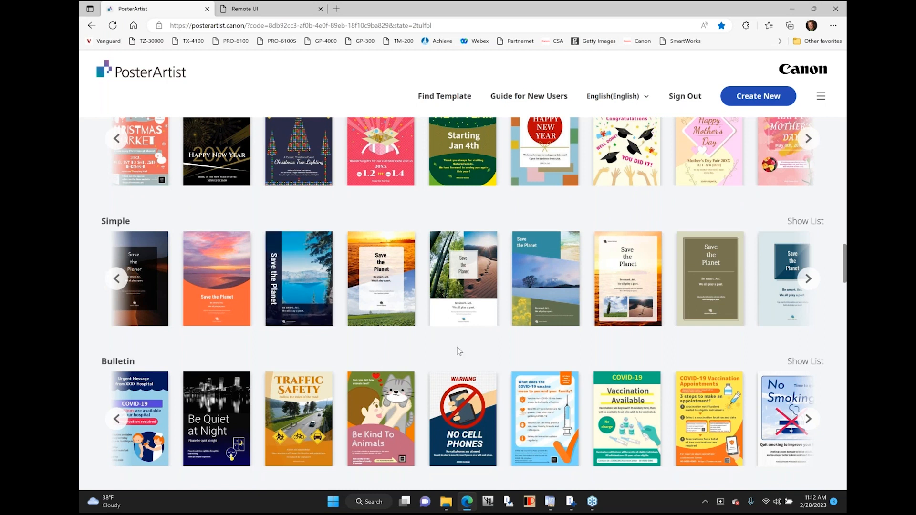
{"action": "scroll", "coordinate": [457, 352], "scroll_direction": "down", "scroll_amount": 4}
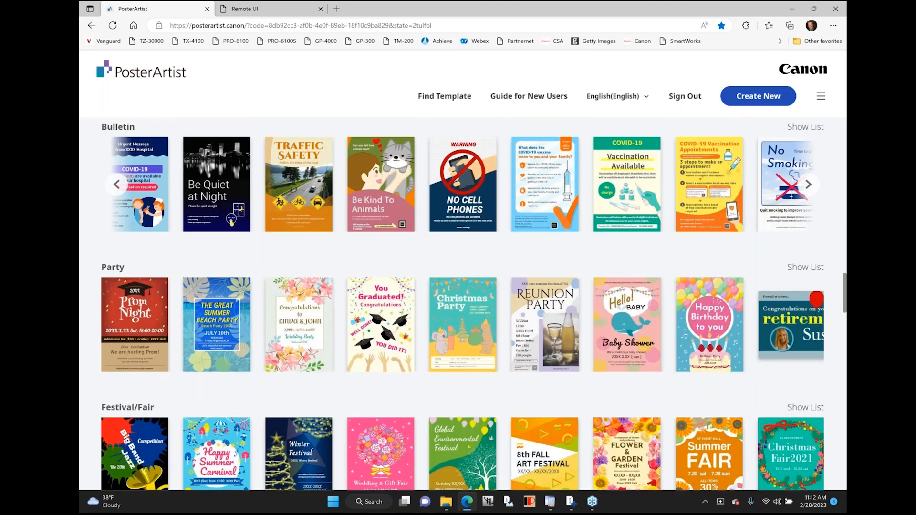
{"action": "scroll", "coordinate": [474, 304], "scroll_direction": "down", "scroll_amount": 1}
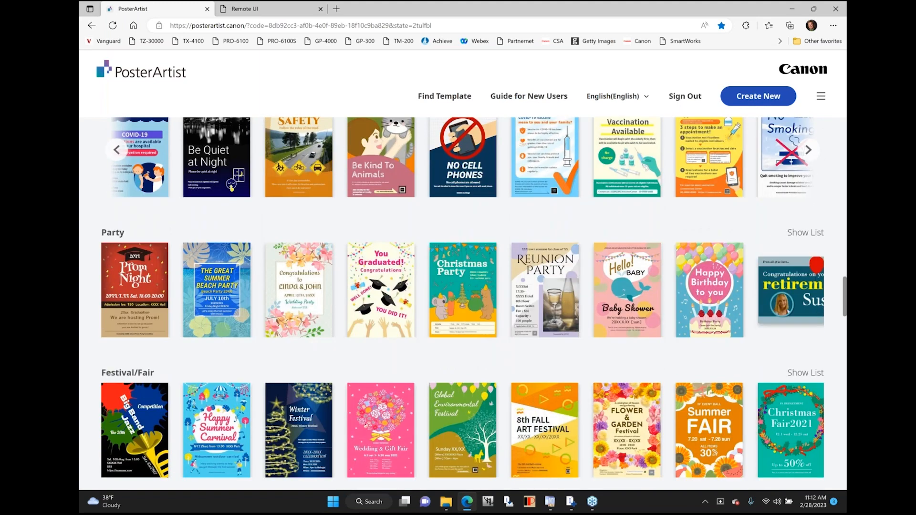
{"action": "scroll", "coordinate": [473, 303], "scroll_direction": "down", "scroll_amount": 5}
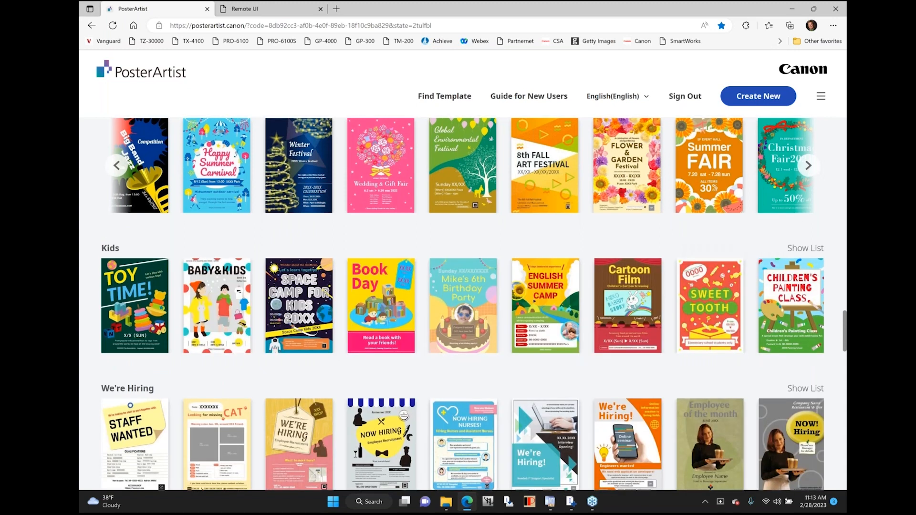
{"action": "scroll", "coordinate": [462, 304], "scroll_direction": "down", "scroll_amount": 1}
{"action": "scroll", "coordinate": [463, 304], "scroll_direction": "down", "scroll_amount": 1}
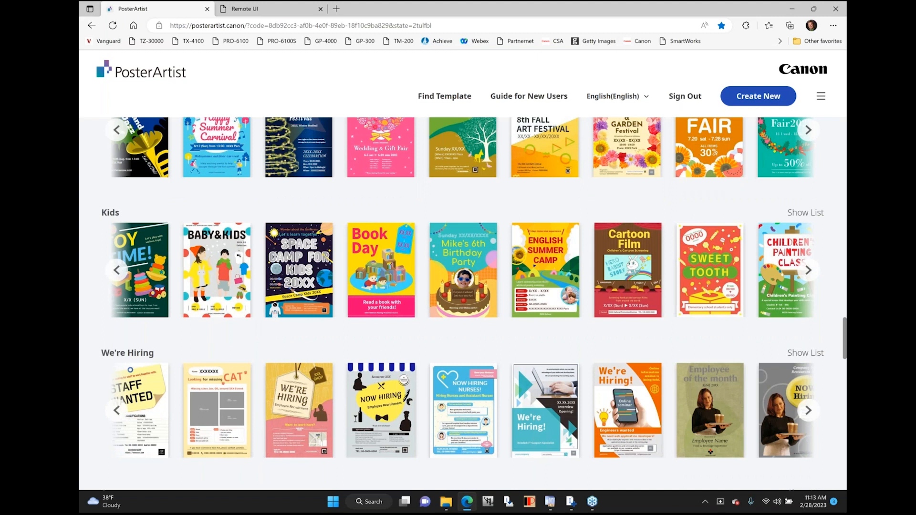
{"action": "scroll", "coordinate": [462, 303], "scroll_direction": "down", "scroll_amount": 2}
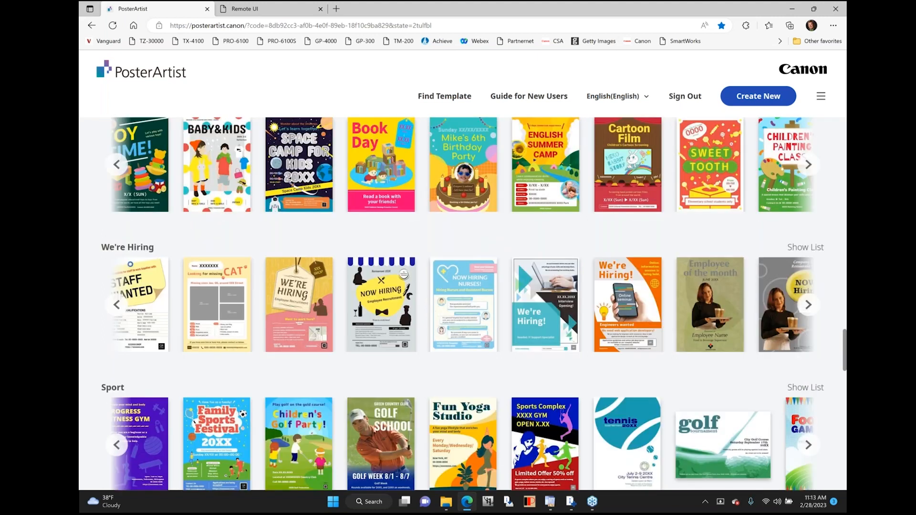
- Browse the remaining poster template themes, from Sport and Hobby/Lesson through Public Awareness and Recital to Beauty and Disease Prevention
{"action": "scroll", "coordinate": [462, 303], "scroll_direction": "down", "scroll_amount": 4}
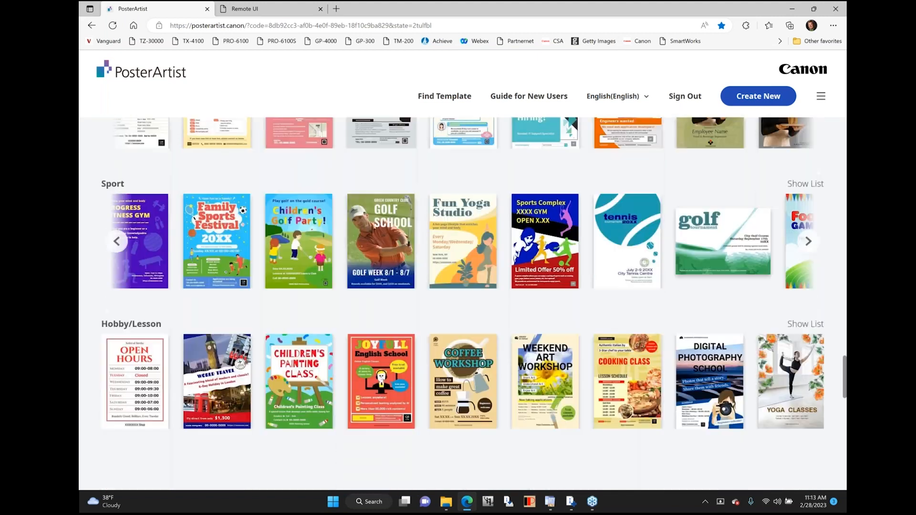
{"action": "scroll", "coordinate": [462, 303], "scroll_direction": "down", "scroll_amount": 2}
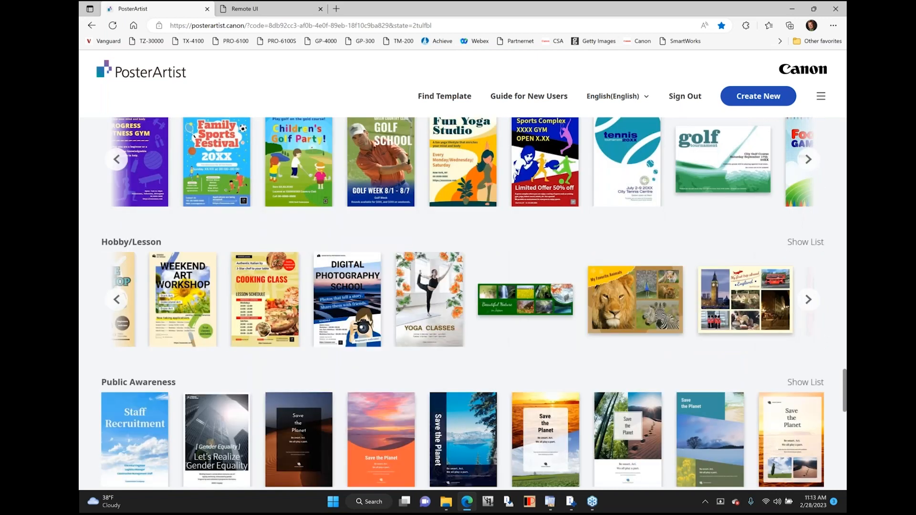
{"action": "scroll", "coordinate": [463, 304], "scroll_direction": "down", "scroll_amount": 1}
{"action": "scroll", "coordinate": [463, 304], "scroll_direction": "down", "scroll_amount": 4}
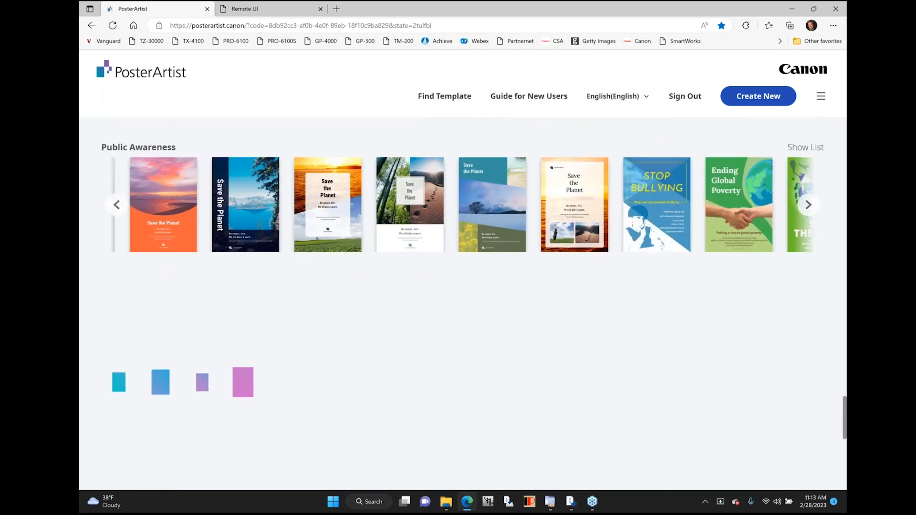
{"action": "scroll", "coordinate": [463, 304], "scroll_direction": "down", "scroll_amount": 1}
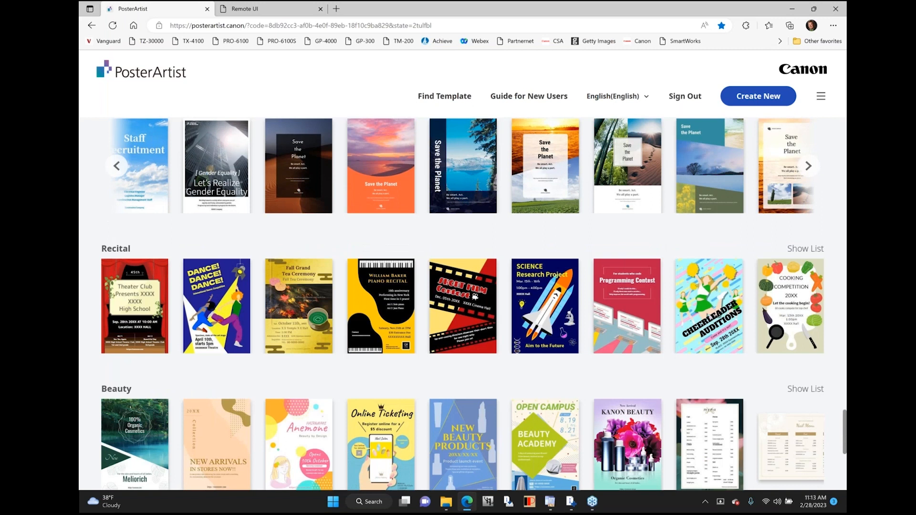
{"action": "scroll", "coordinate": [462, 304], "scroll_direction": "down", "scroll_amount": 2}
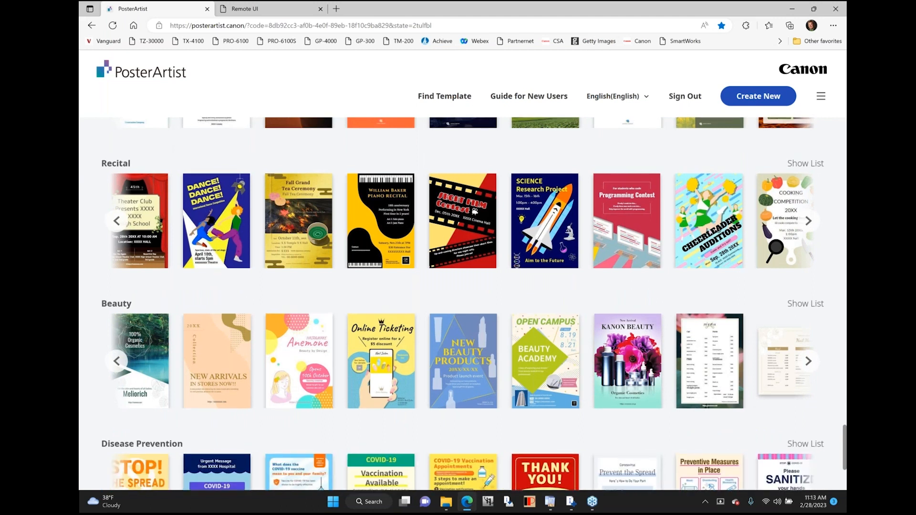
{"action": "scroll", "coordinate": [463, 303], "scroll_direction": "up", "scroll_amount": 1}
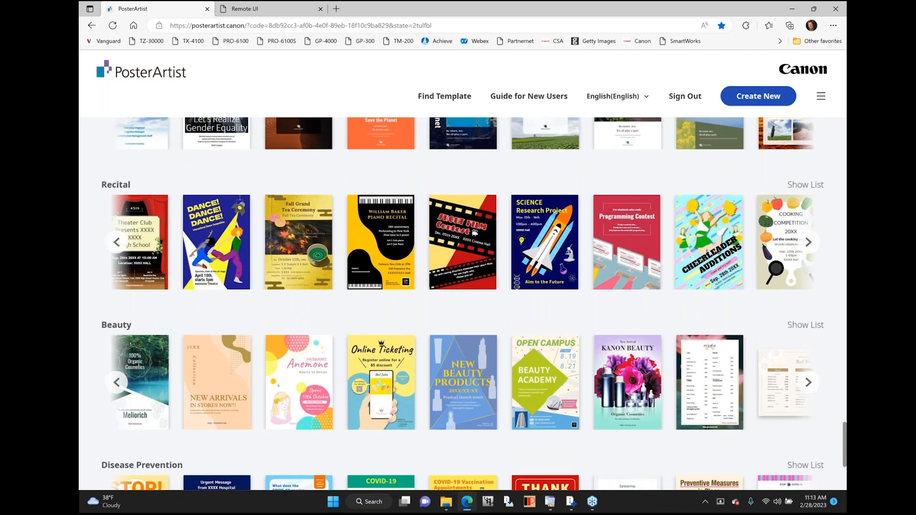
{"action": "scroll", "coordinate": [463, 303], "scroll_direction": "up", "scroll_amount": 1}
{"action": "scroll", "coordinate": [462, 303], "scroll_direction": "up", "scroll_amount": 1}
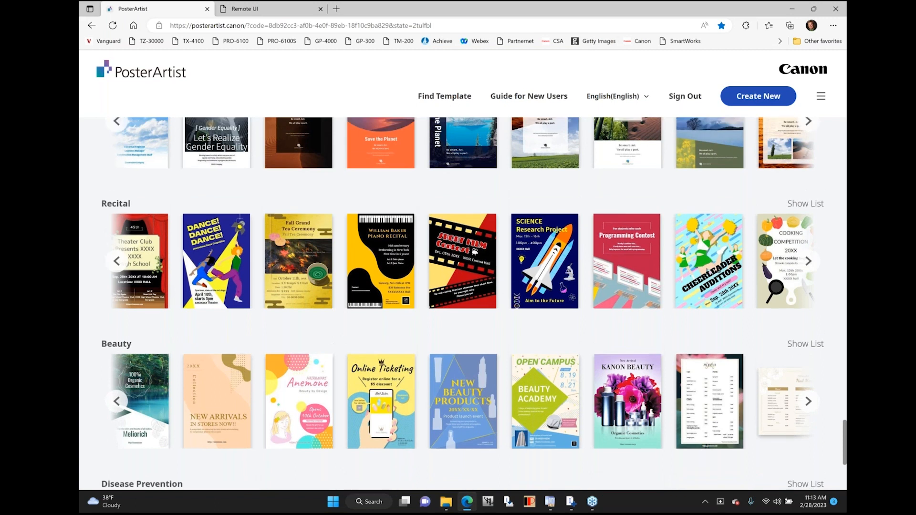
- Return to the Party theme and open its "Happy Birthday to you" balloon poster template for editing
{"action": "scroll", "coordinate": [463, 304], "scroll_direction": "up", "scroll_amount": 10}
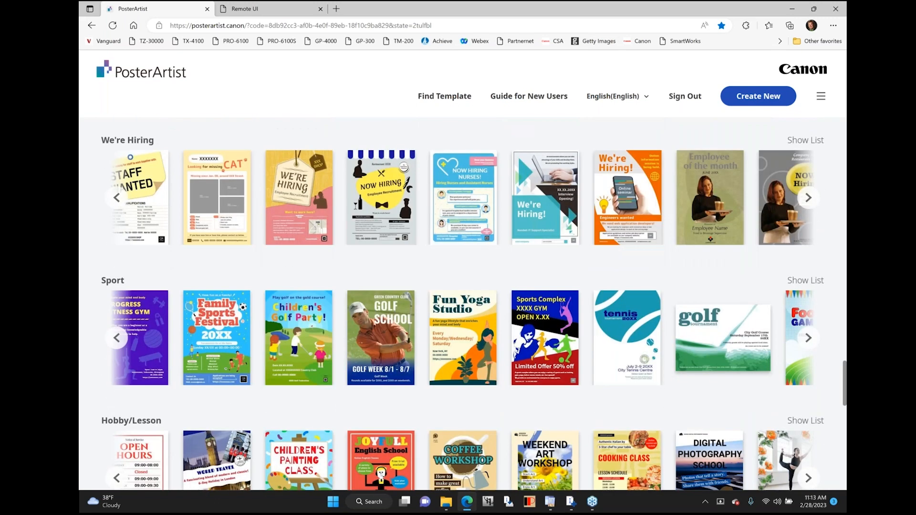
{"action": "scroll", "coordinate": [463, 303], "scroll_direction": "up", "scroll_amount": 6}
{"action": "scroll", "coordinate": [231, 359], "scroll_direction": "up", "scroll_amount": 8}
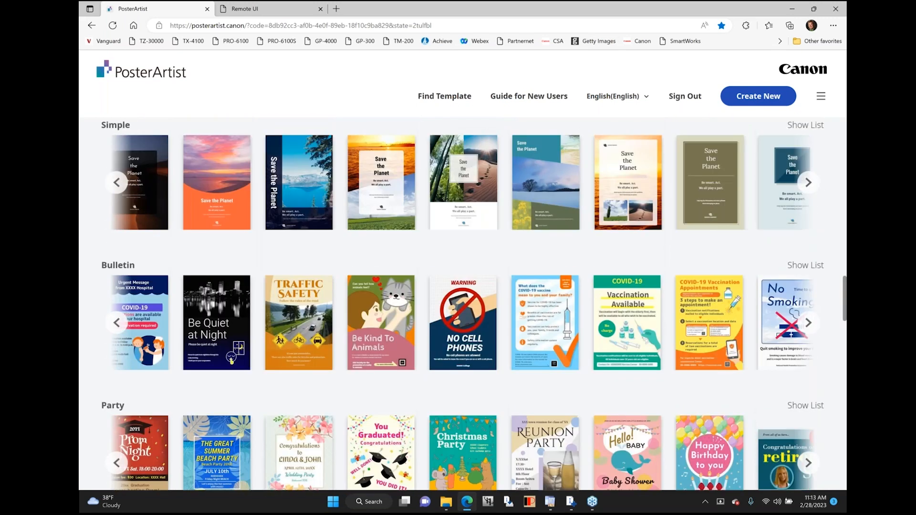
{"action": "scroll", "coordinate": [462, 303], "scroll_direction": "down", "scroll_amount": 2}
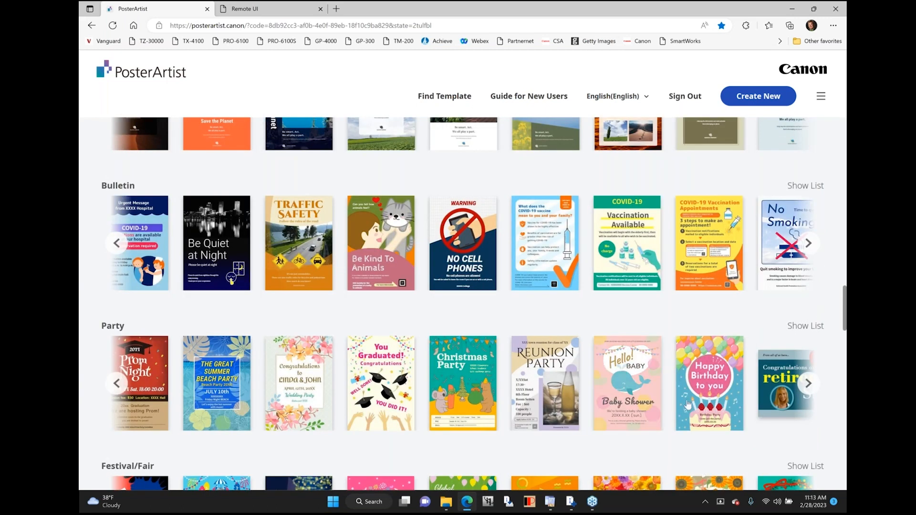
{"action": "left_click", "coordinate": [713, 380]}
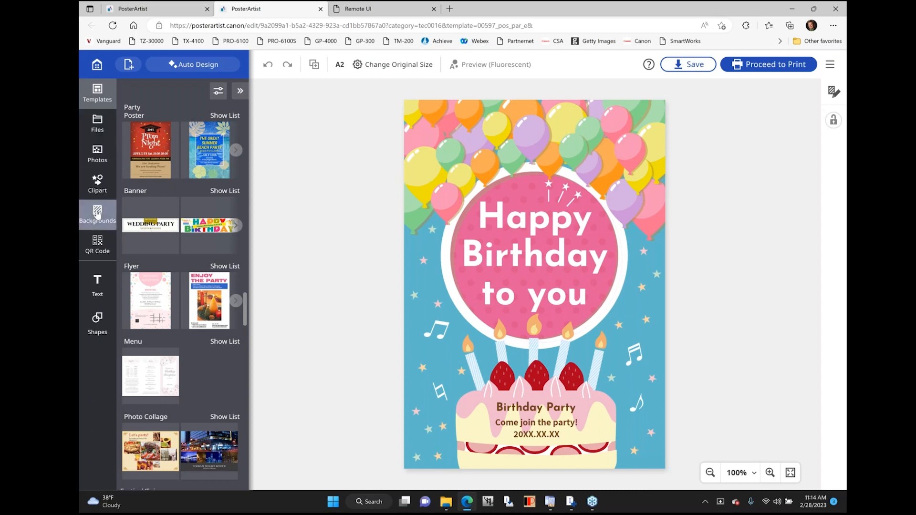
- Try the red striped pattern as the poster's background, replace it with the green pattern, and look through more patterned backgrounds
{"action": "left_click", "coordinate": [97, 213]}
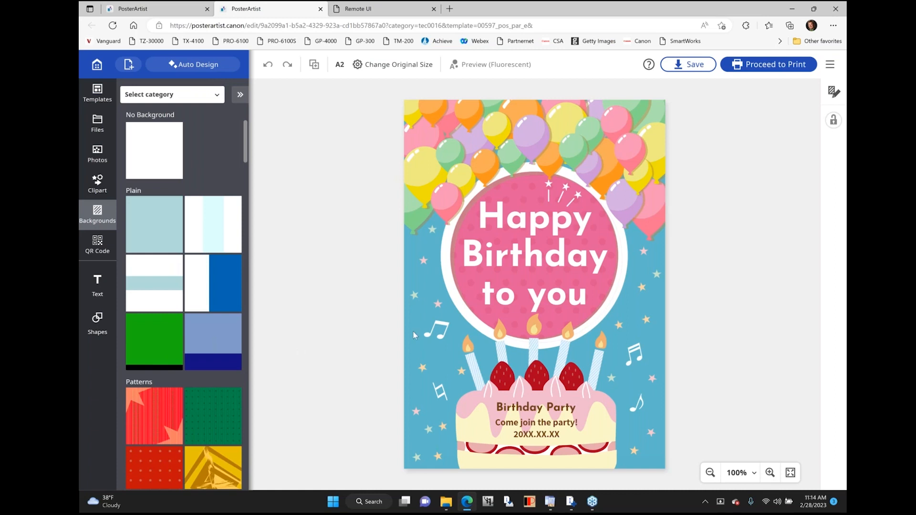
{"action": "left_click", "coordinate": [163, 420]}
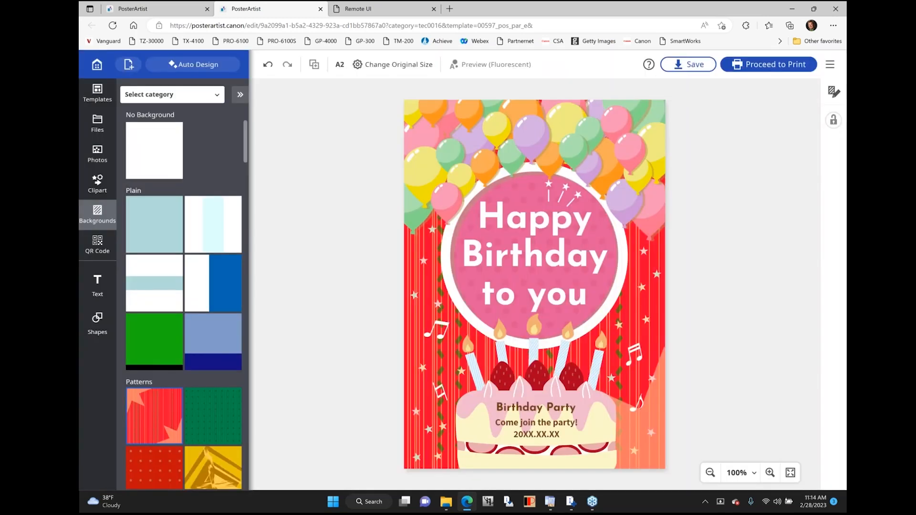
{"action": "left_click", "coordinate": [214, 426]}
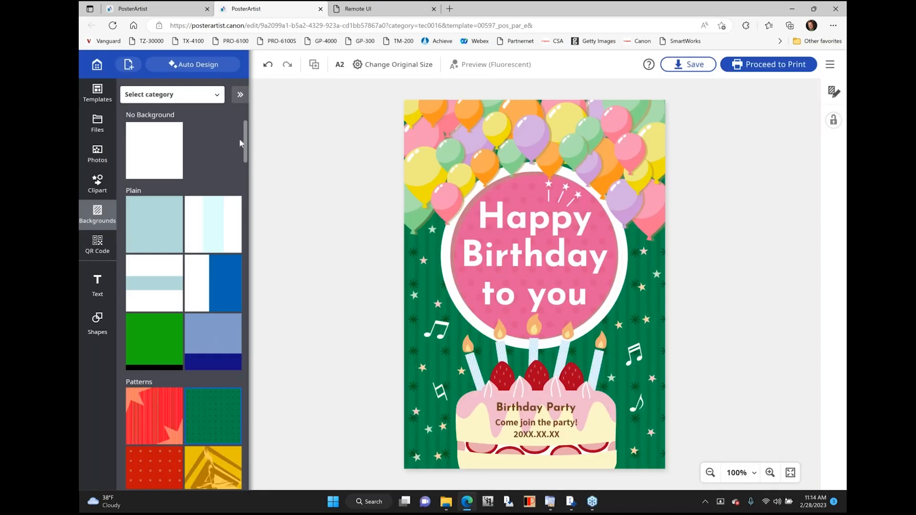
{"action": "left_click_drag", "start_coordinate": [245, 145], "coordinate": [245, 181]}
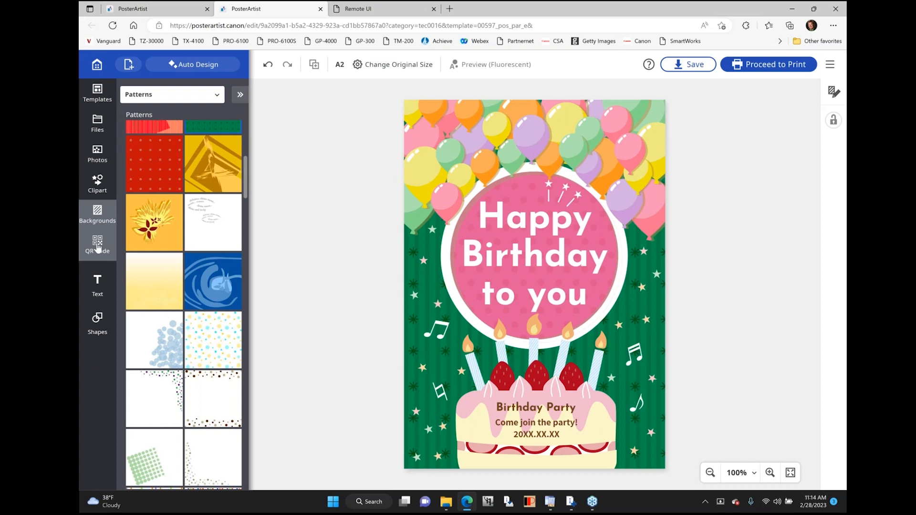
- Show the QR code generator and its empty web address field
{"action": "left_click", "coordinate": [98, 247]}
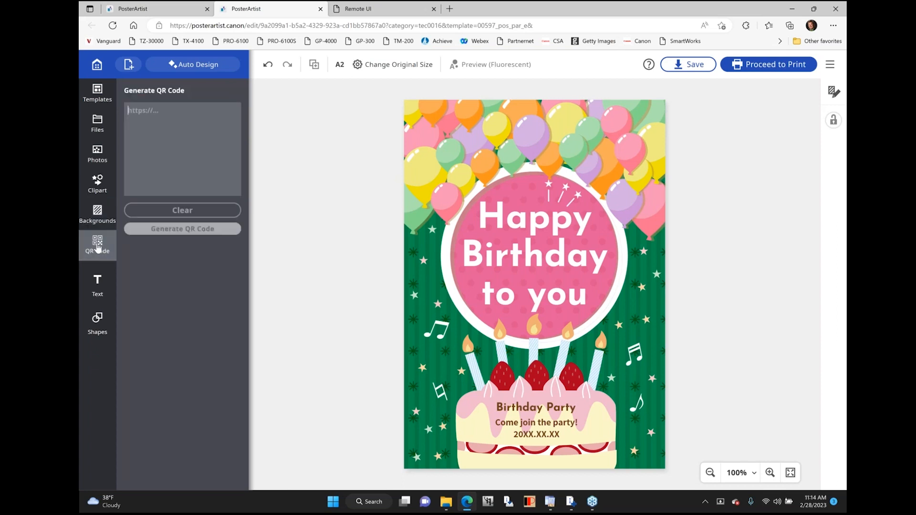
{"action": "left_click", "coordinate": [170, 113]}
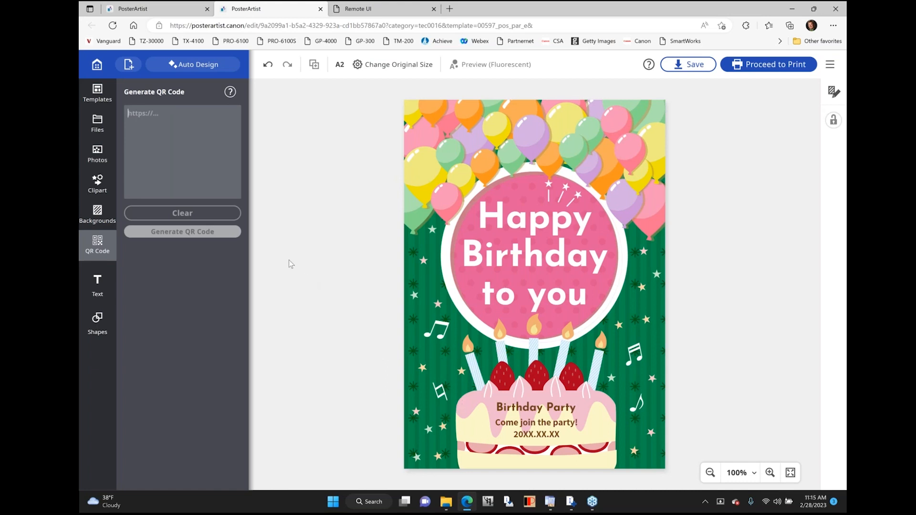
{"action": "left_click", "coordinate": [94, 290]}
- Select the "Happy Birthday to you" text and review its regular, fluorescent spot and gold/silver colors, including the extended fluorescent palette
{"action": "left_click", "coordinate": [517, 227]}
{"action": "left_click", "coordinate": [526, 244]}
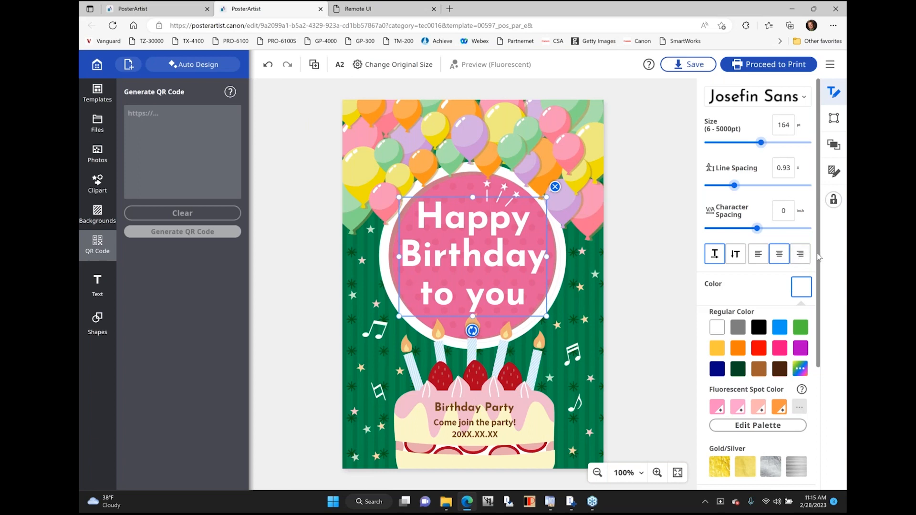
{"action": "left_click_drag", "start_coordinate": [819, 257], "coordinate": [821, 291]}
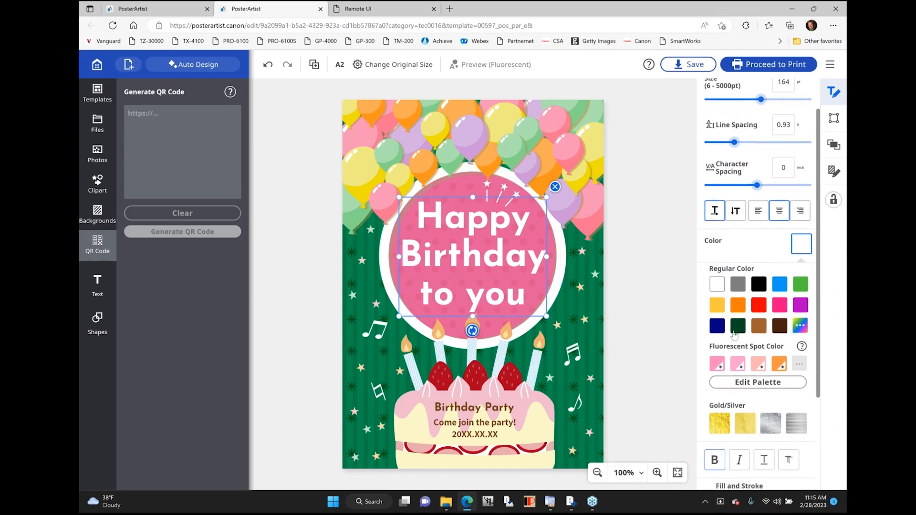
{"action": "left_click", "coordinate": [800, 365]}
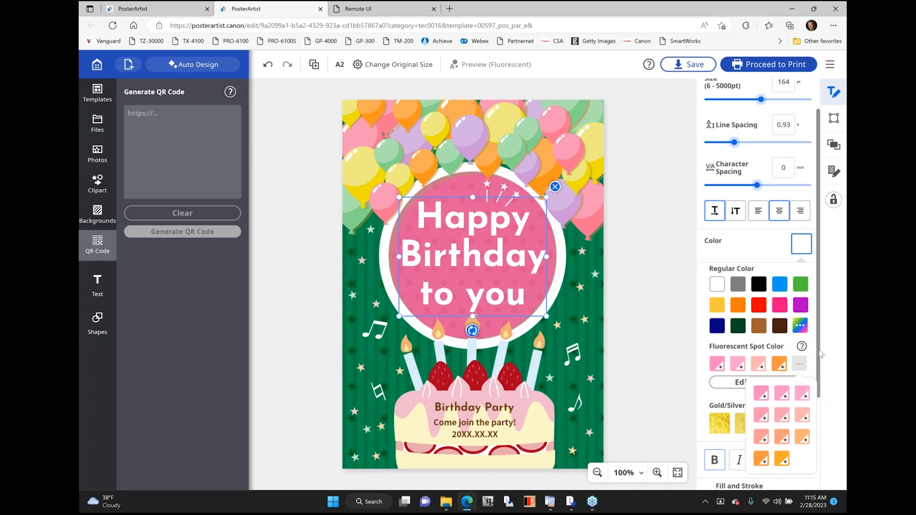
{"action": "left_click_drag", "start_coordinate": [821, 354], "coordinate": [821, 391]}
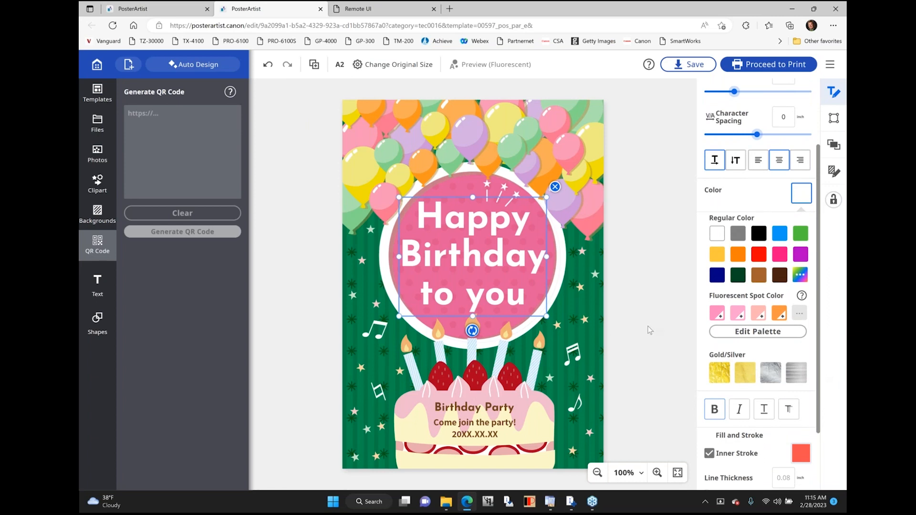
{"action": "left_click", "coordinate": [478, 430]}
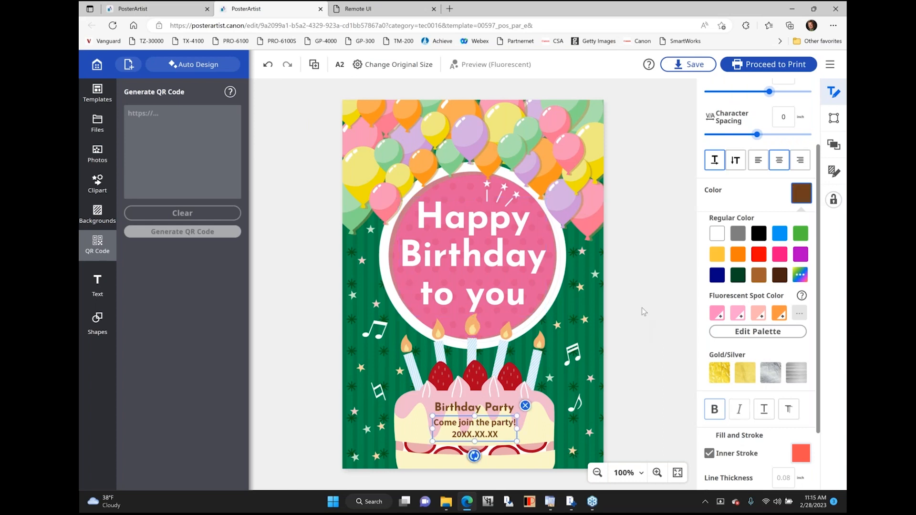
- Apply the first fluorescent pink spot color to the small pink balloon on the poster's right and the large one at its upper left
{"action": "left_click", "coordinate": [558, 166]}
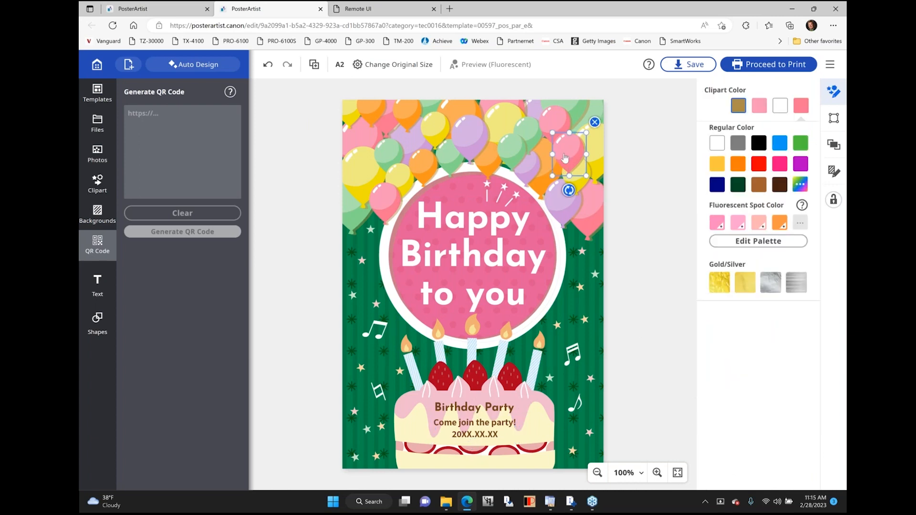
{"action": "left_click", "coordinate": [719, 223]}
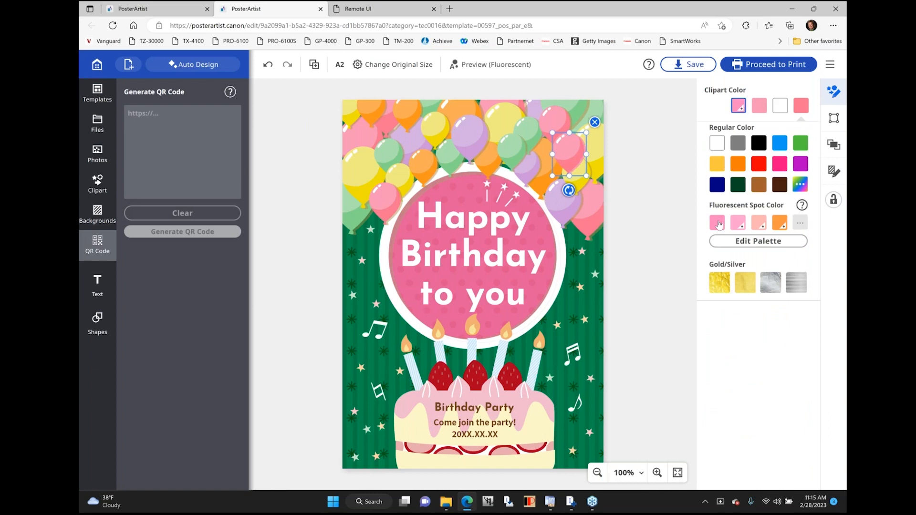
{"action": "double_click", "coordinate": [719, 224]}
{"action": "left_click", "coordinate": [365, 142]}
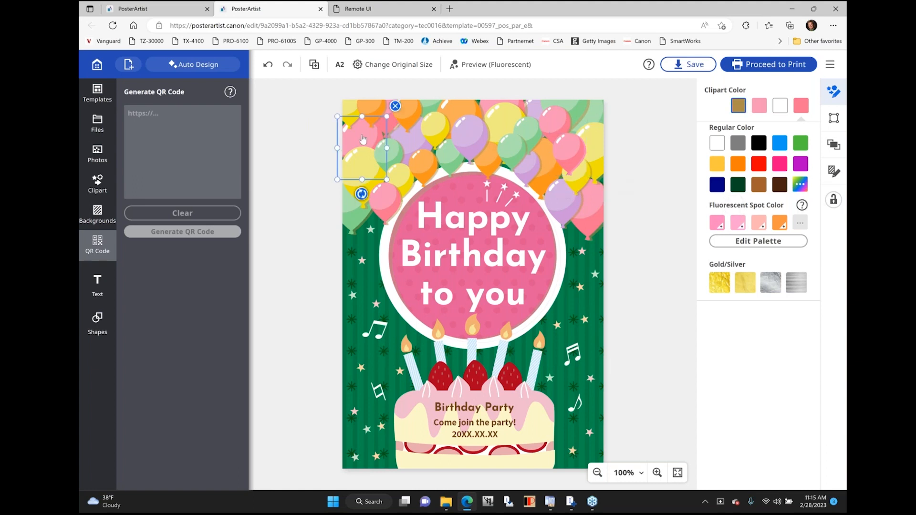
{"action": "left_click", "coordinate": [718, 223]}
- Change the font of the "Happy Birthday to you" text to Alfa Slab One
{"action": "left_click", "coordinate": [98, 319]}
{"action": "left_click", "coordinate": [98, 284]}
{"action": "left_click", "coordinate": [477, 257]}
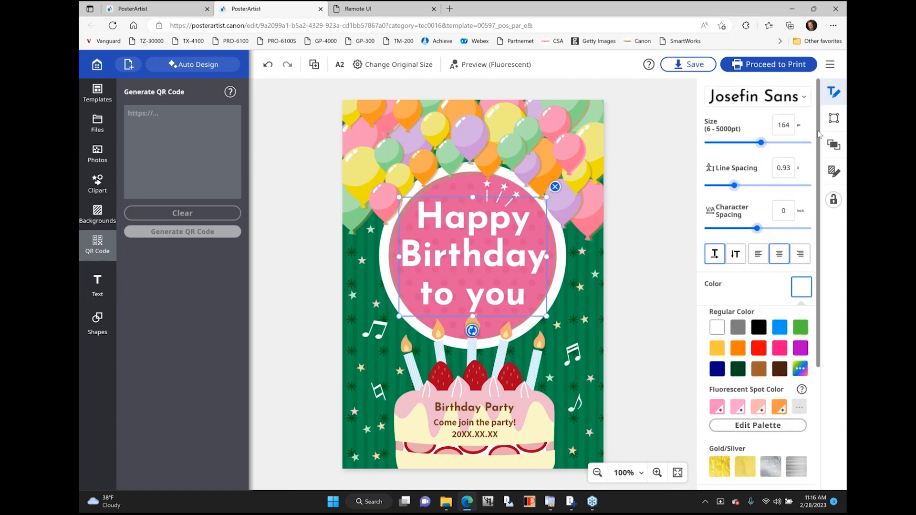
{"action": "left_click", "coordinate": [804, 101]}
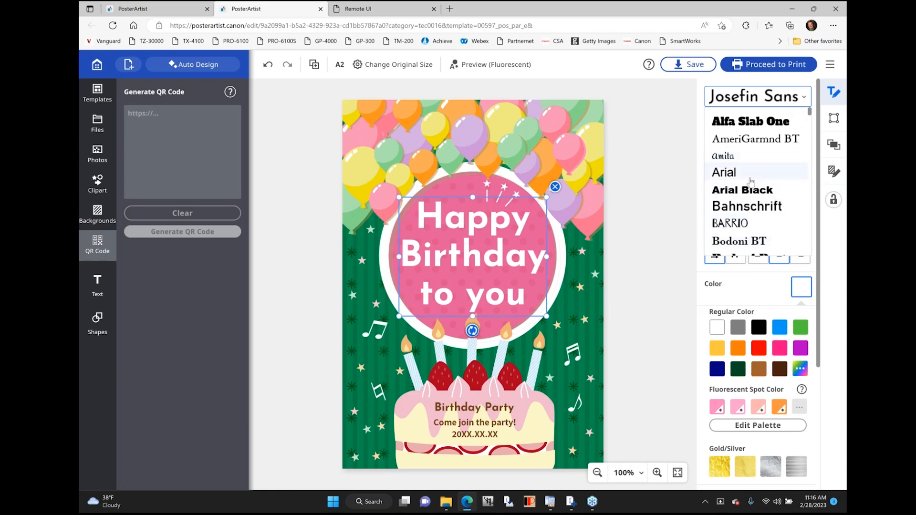
{"action": "left_click", "coordinate": [754, 121]}
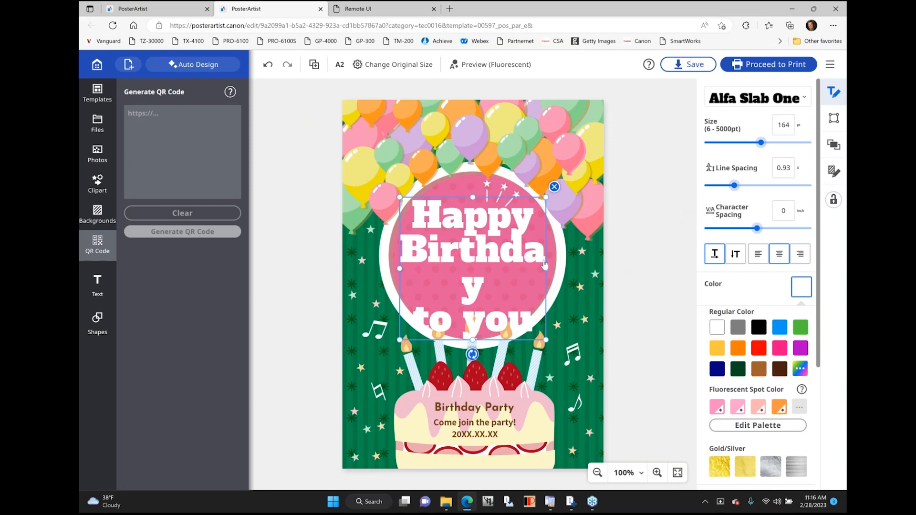
- Widen the "Happy Birthday to you" text box so "Birthday" fits on one line, and center the text over the circle
{"action": "left_click_drag", "start_coordinate": [545, 268], "coordinate": [598, 269]}
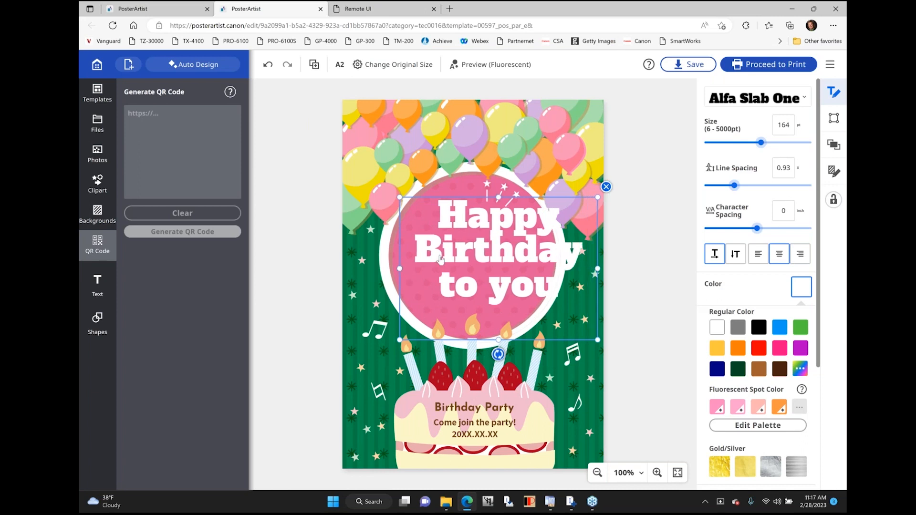
{"action": "left_click_drag", "start_coordinate": [496, 263], "coordinate": [478, 265]}
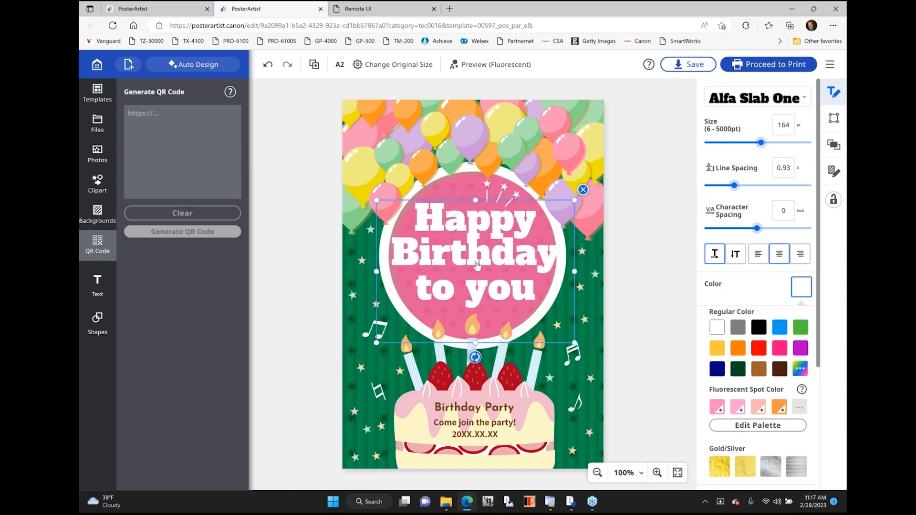
{"action": "left_click", "coordinate": [668, 281]}
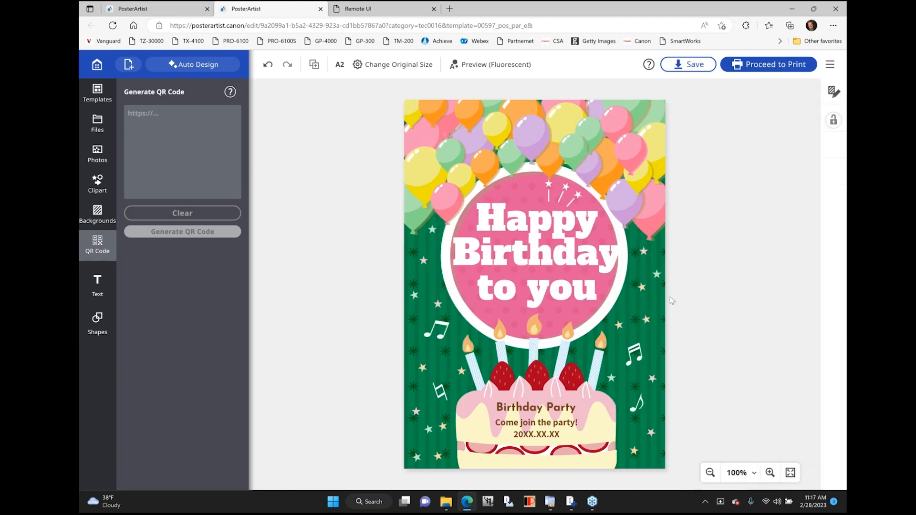
- Recolor the pink circle behind the "Happy Birthday to you" text to black
{"action": "left_click", "coordinate": [521, 282]}
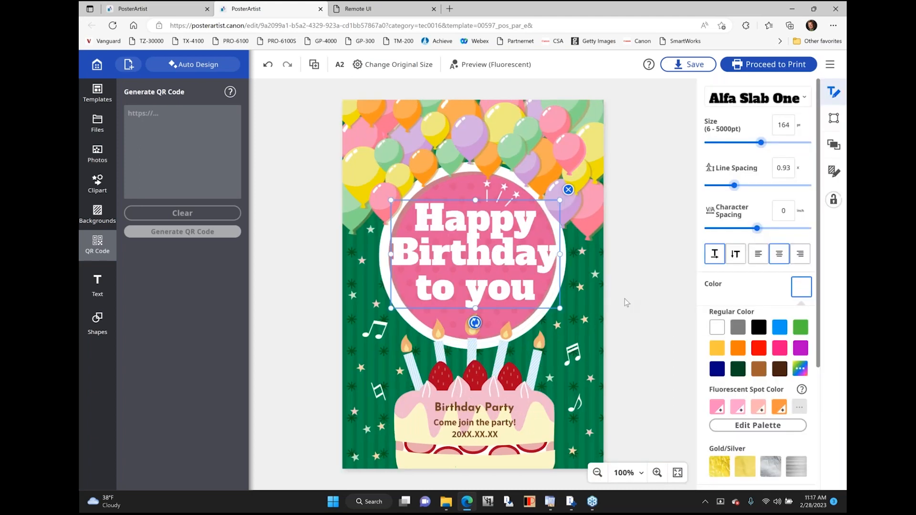
{"action": "left_click", "coordinate": [532, 325]}
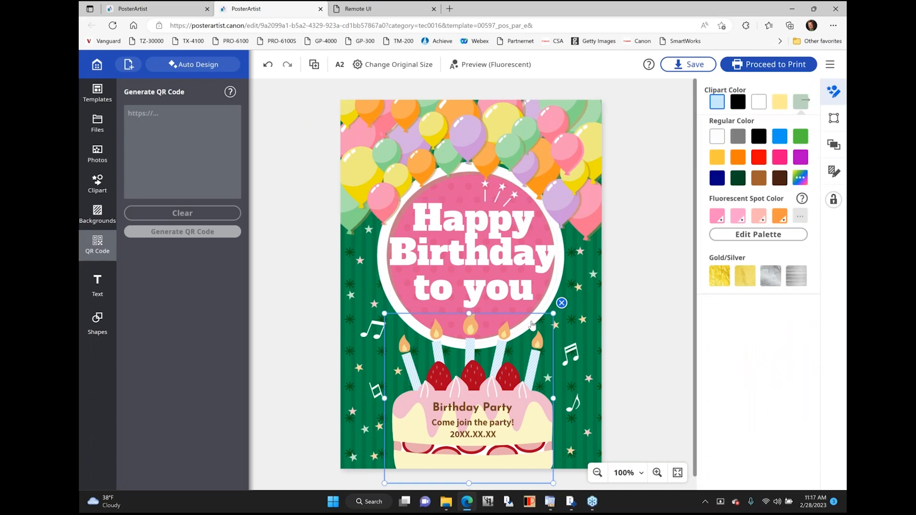
{"action": "left_click", "coordinate": [563, 277]}
{"action": "left_click", "coordinate": [97, 319]}
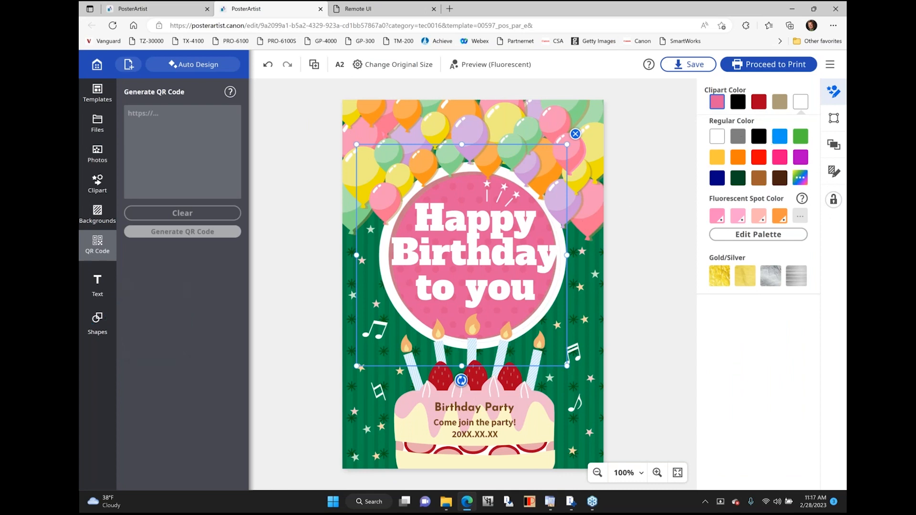
{"action": "left_click", "coordinate": [758, 136]}
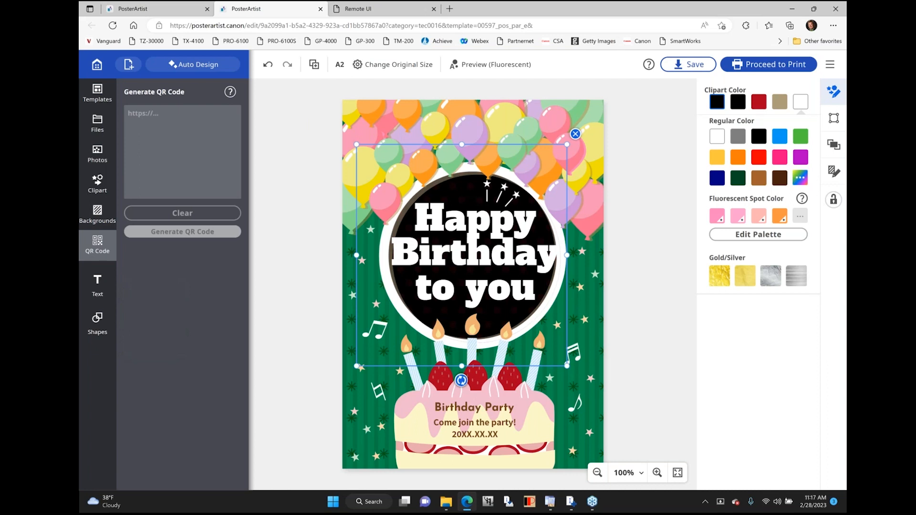
- Recolor the circle behind the "Happy Birthday to you" text, trying the first fluorescent pink and first gold before applying the first silver texture
{"action": "left_click", "coordinate": [718, 217]}
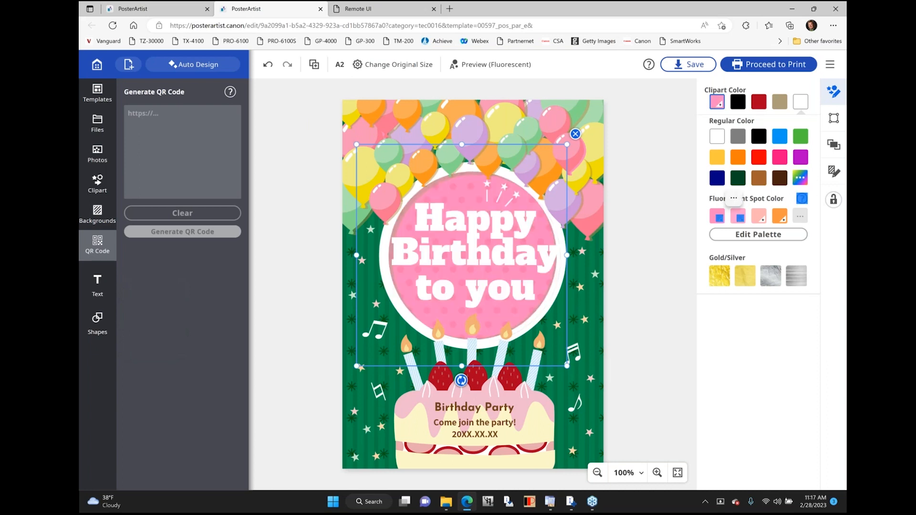
{"action": "left_click", "coordinate": [720, 277]}
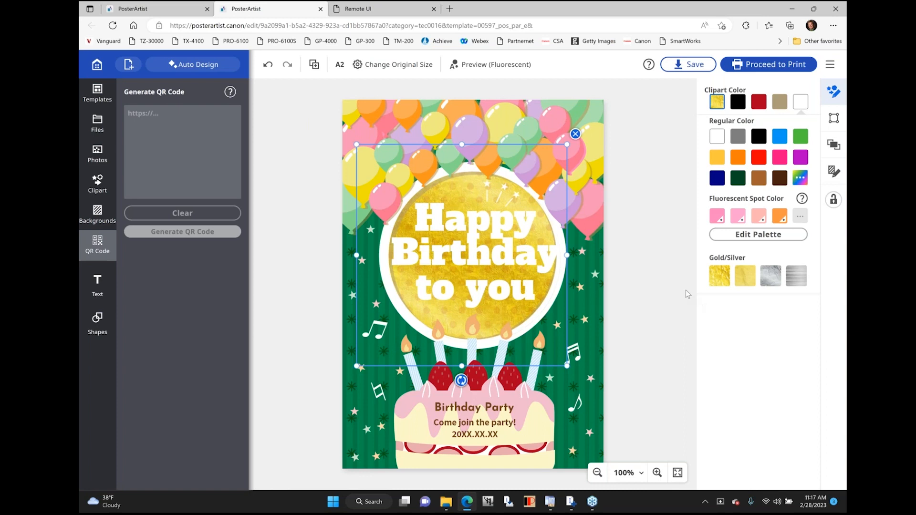
{"action": "left_click", "coordinate": [771, 277]}
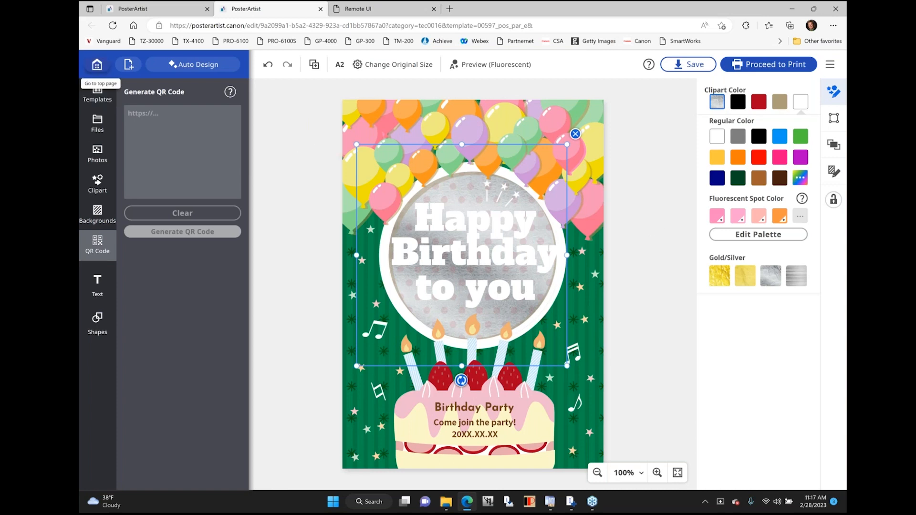
- Return to the PosterArtist top page and look through the template themes, including Retail/Distribution, Business and Sale
{"action": "left_click", "coordinate": [97, 64]}
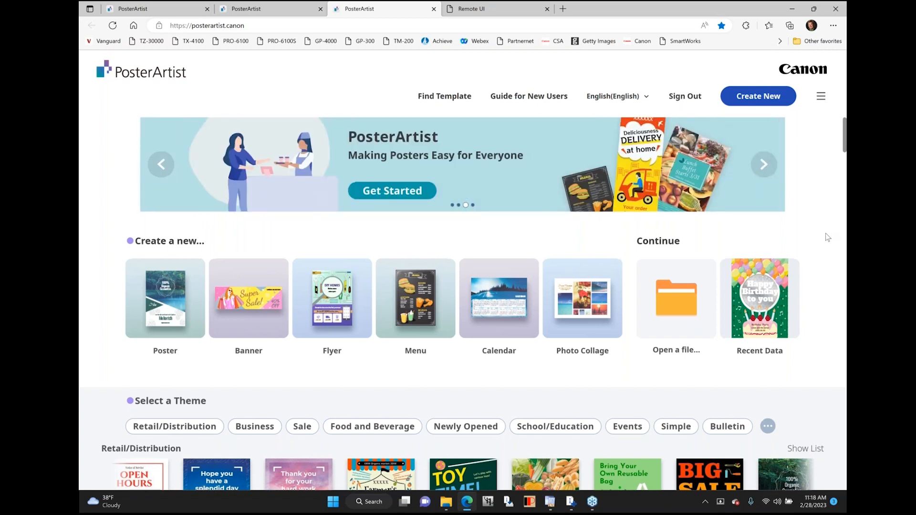
{"action": "scroll", "coordinate": [828, 237], "scroll_direction": "down", "scroll_amount": 2}
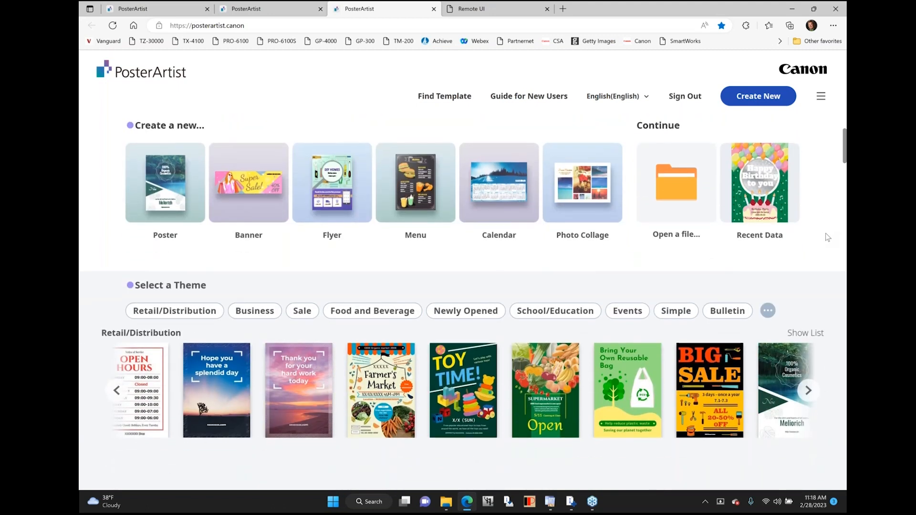
{"action": "scroll", "coordinate": [828, 237], "scroll_direction": "down", "scroll_amount": 1}
{"action": "scroll", "coordinate": [828, 237], "scroll_direction": "down", "scroll_amount": 1}
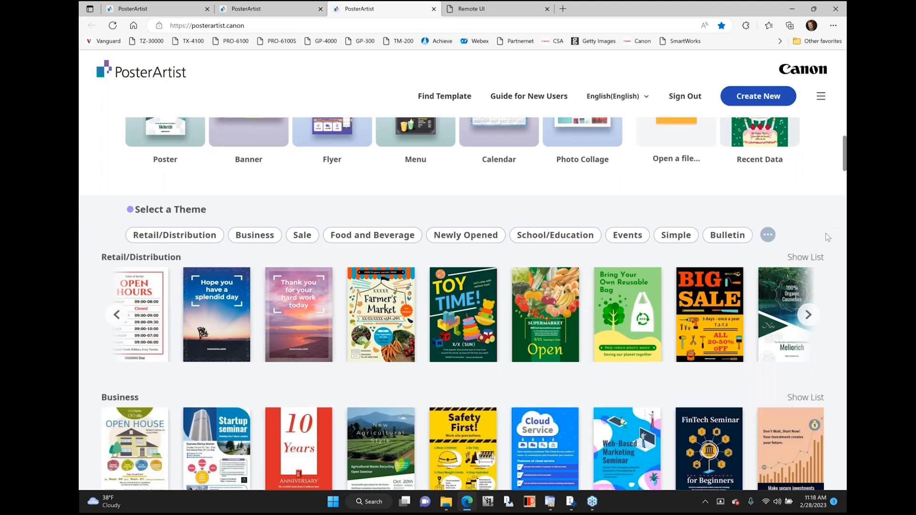
{"action": "scroll", "coordinate": [828, 237], "scroll_direction": "down", "scroll_amount": 3}
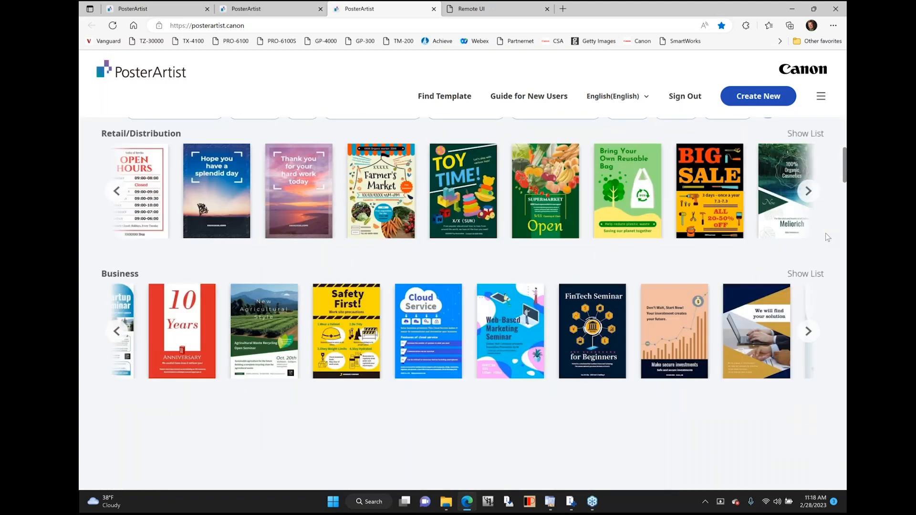
{"action": "scroll", "coordinate": [828, 237], "scroll_direction": "down", "scroll_amount": 1}
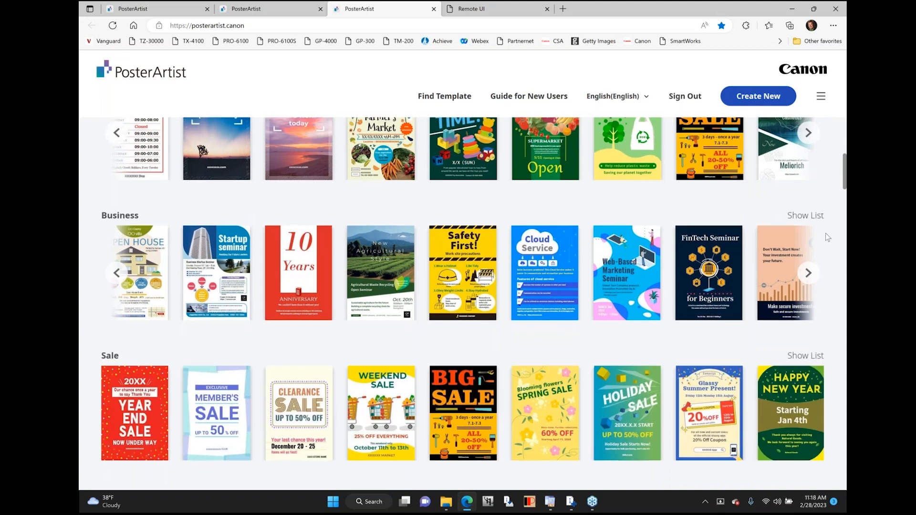
{"action": "scroll", "coordinate": [826, 234], "scroll_direction": "down", "scroll_amount": 1}
{"action": "scroll", "coordinate": [828, 237], "scroll_direction": "up", "scroll_amount": 6}
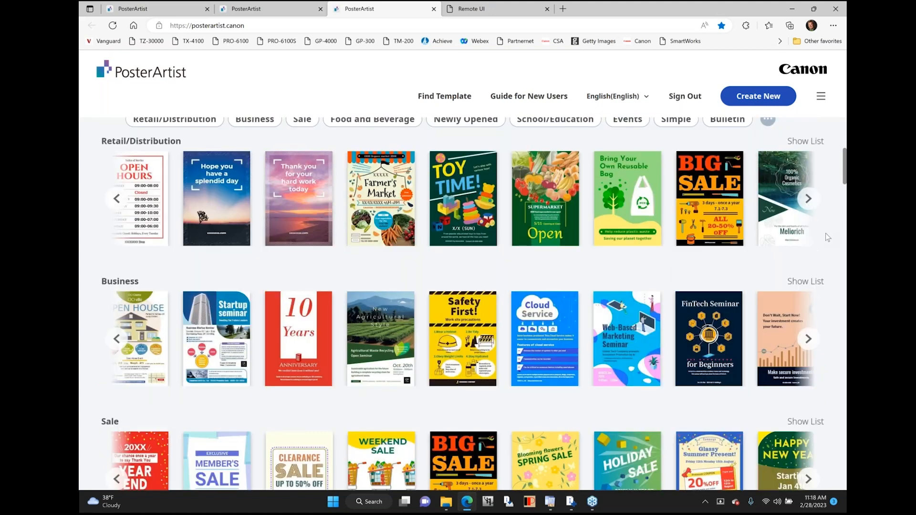
{"action": "scroll", "coordinate": [828, 238], "scroll_direction": "up", "scroll_amount": 2}
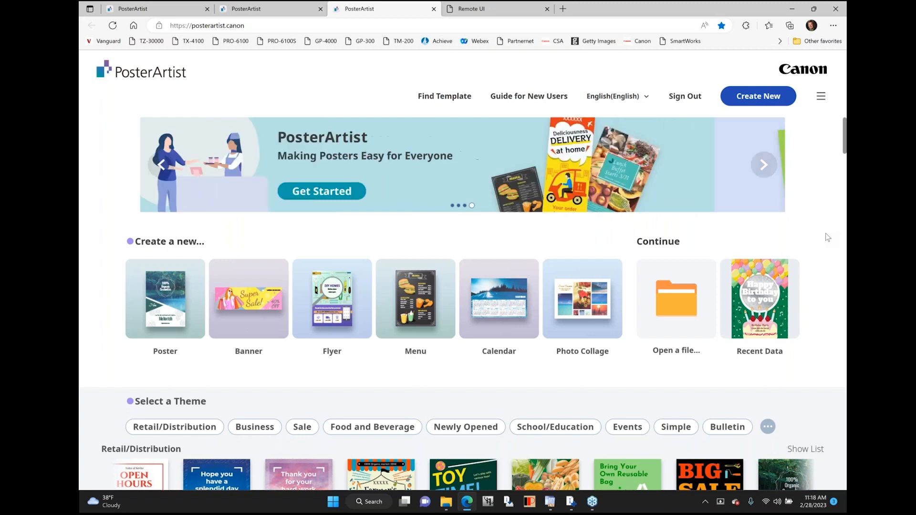
- Highlight the PosterArtist web address, and switch from the browser to the desktop PosterArtist application
{"action": "left_click", "coordinate": [259, 26]}
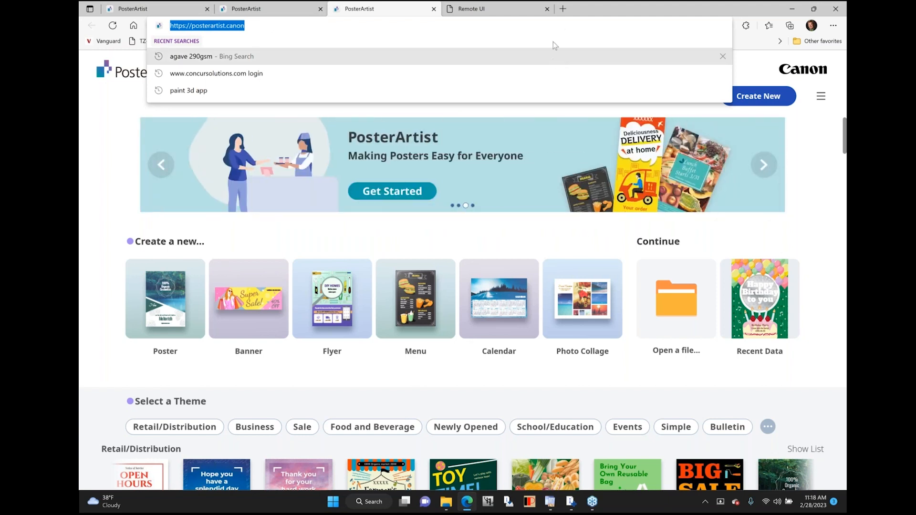
{"action": "left_click", "coordinate": [793, 8]}
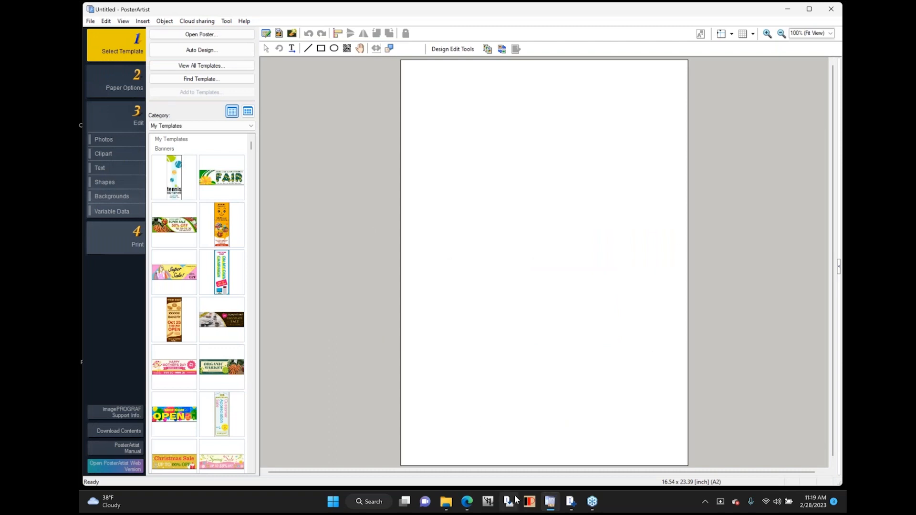
{"action": "mouse_move", "coordinate": [599, 505]}
- Look over the built-in photos, and view the sites available for the online image search
{"action": "left_click", "coordinate": [112, 141]}
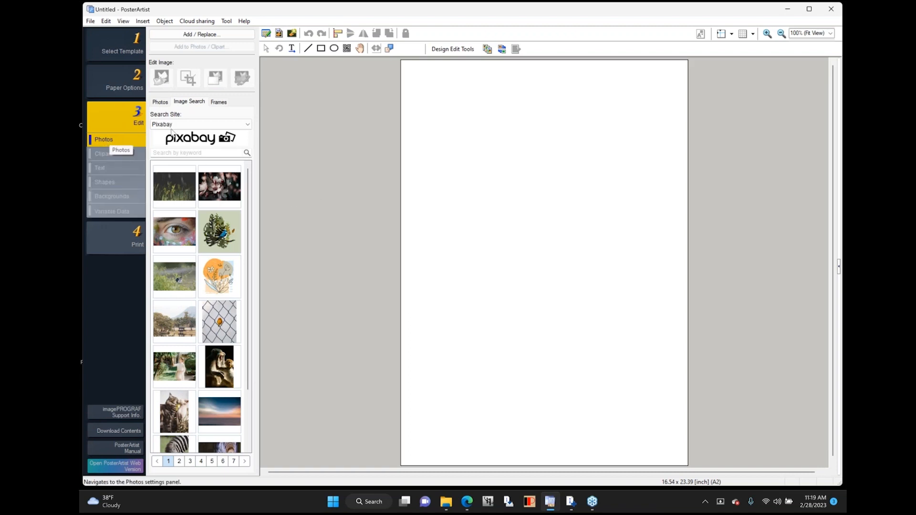
{"action": "left_click", "coordinate": [158, 103]}
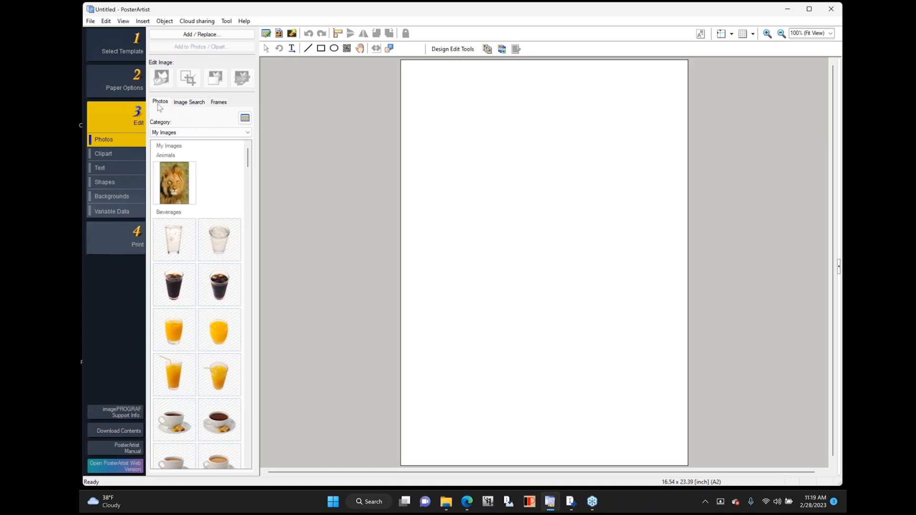
{"action": "left_click", "coordinate": [188, 102]}
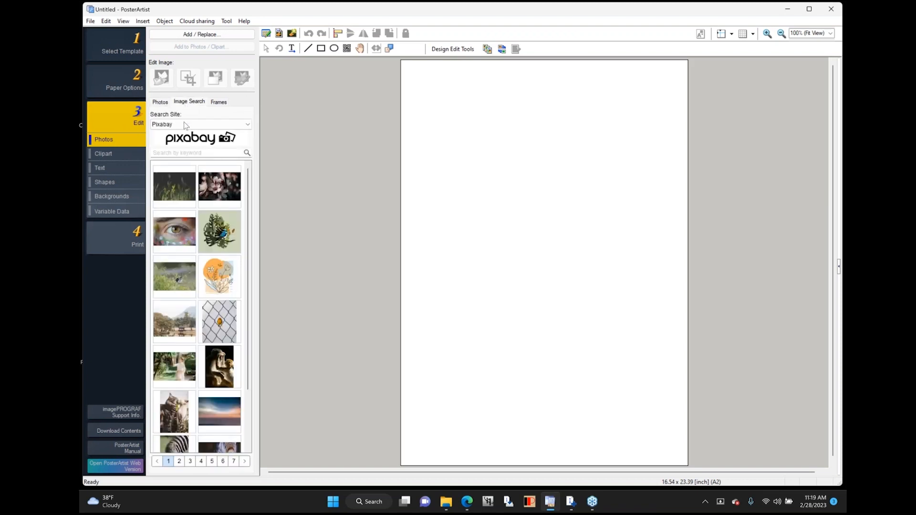
{"action": "left_click", "coordinate": [184, 124]}
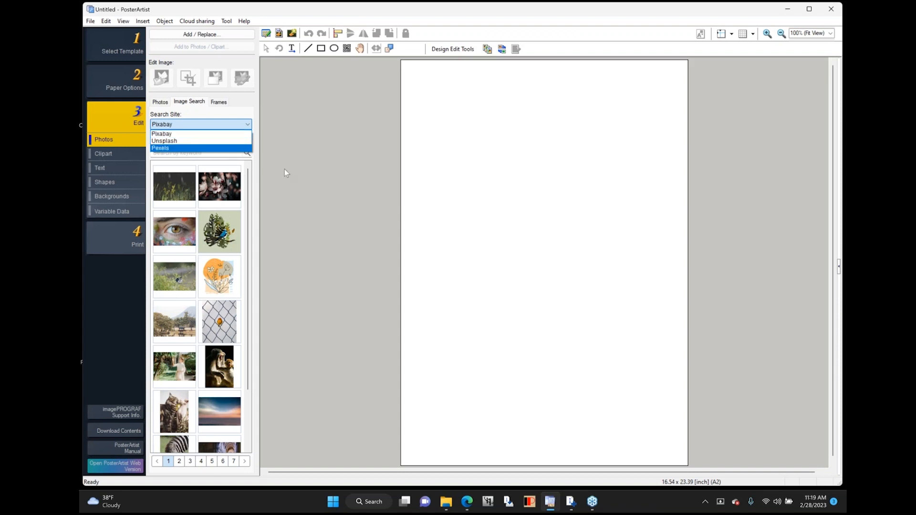
{"action": "left_click", "coordinate": [306, 179]}
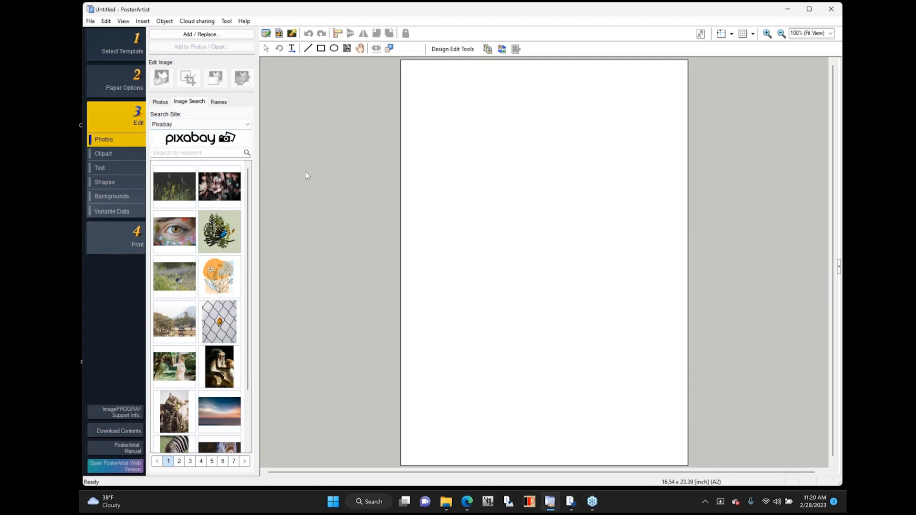
- Search Pixabay images for "kid praying"
{"action": "left_click", "coordinate": [228, 151]}
{"action": "type", "text": "kid praying"}
{"action": "key", "text": "Return"}
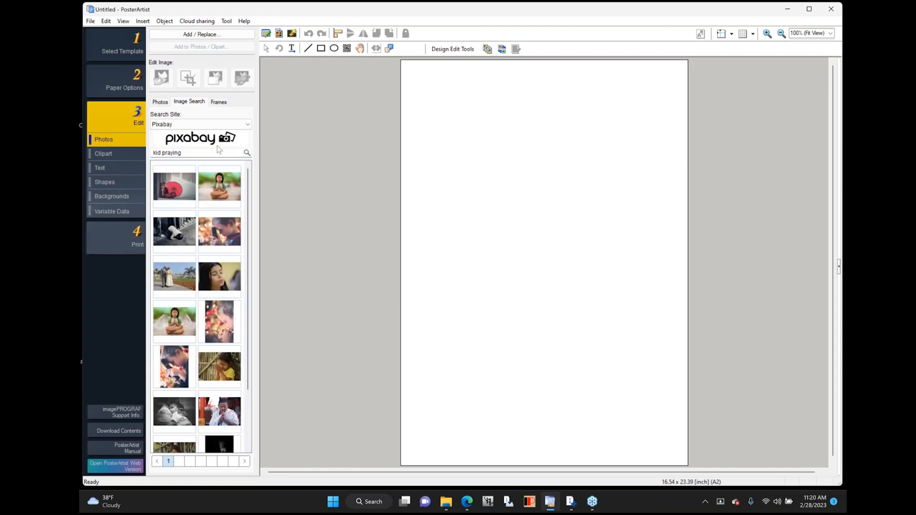
- Change the image search site to Unsplash and browse the first two pages of "kid praying" results
{"action": "left_click", "coordinate": [214, 125]}
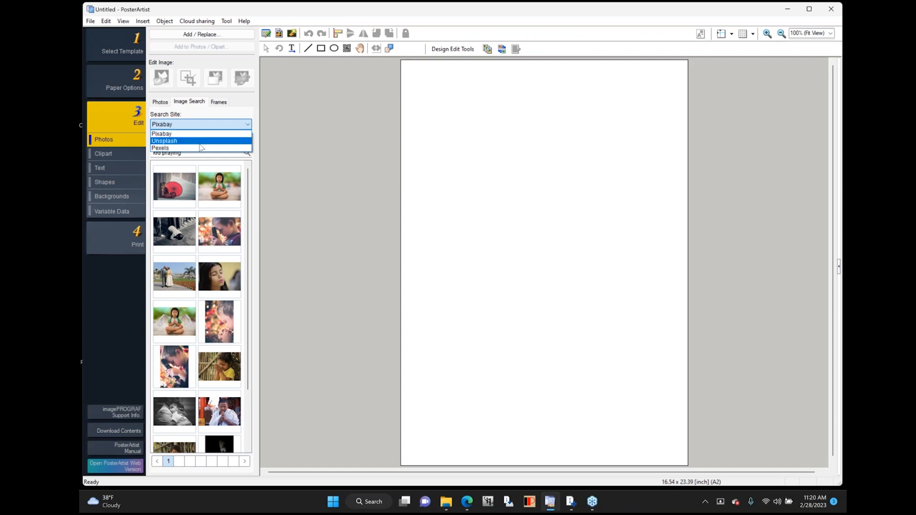
{"action": "left_click", "coordinate": [210, 141]}
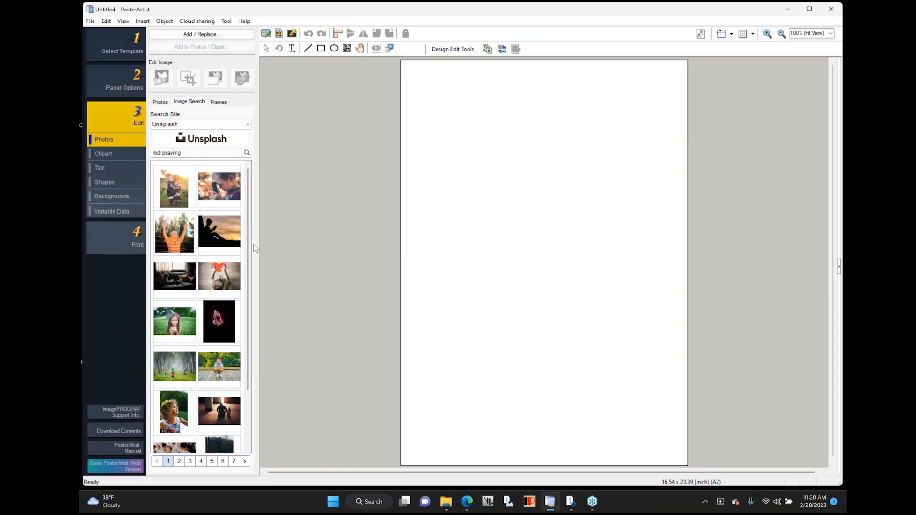
{"action": "scroll", "coordinate": [251, 259], "scroll_direction": "down", "scroll_amount": 3}
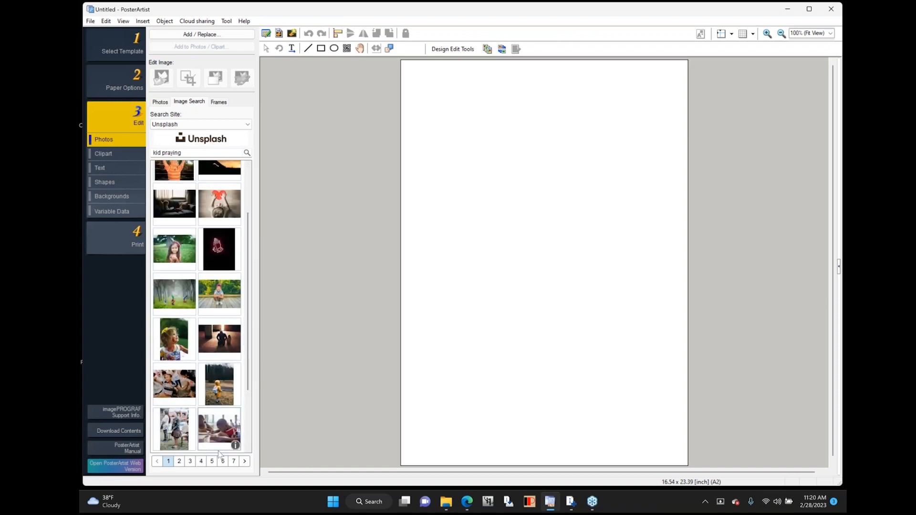
{"action": "left_click", "coordinate": [181, 465]}
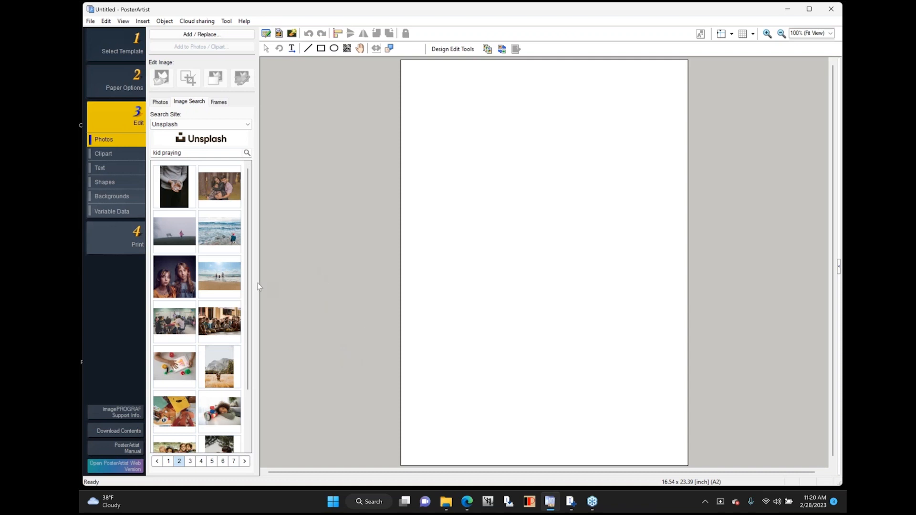
{"action": "left_click_drag", "start_coordinate": [249, 291], "coordinate": [245, 376]}
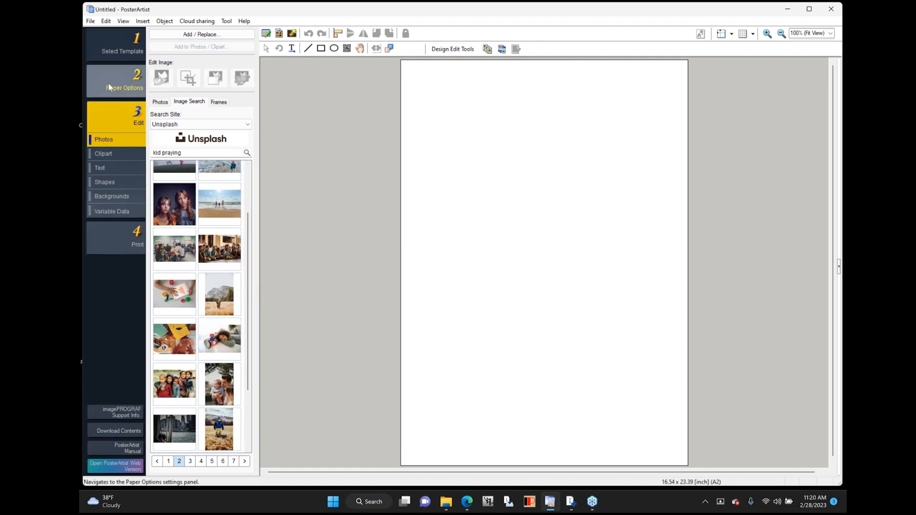
- Set the blank poster to landscape orientation with the 18"x24" (ARCH C) page size
{"action": "left_click", "coordinate": [122, 82]}
{"action": "left_click", "coordinate": [220, 89]}
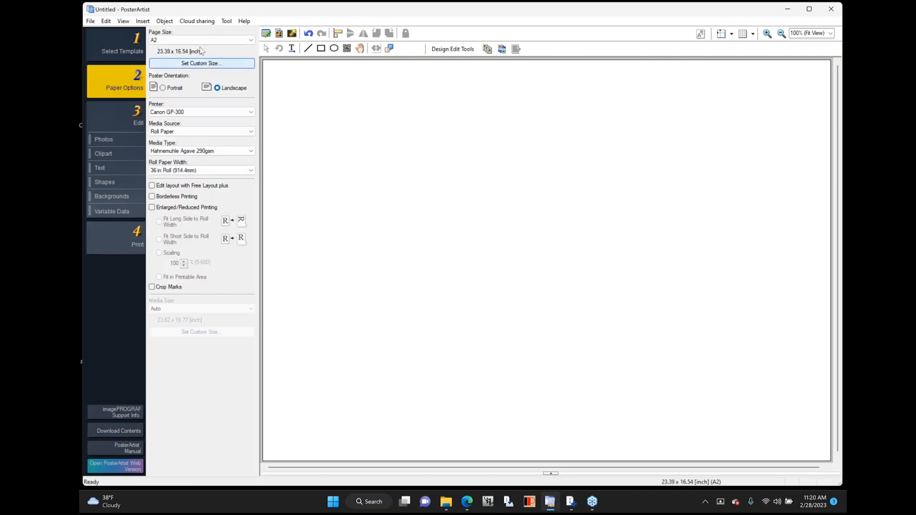
{"action": "left_click", "coordinate": [193, 39]}
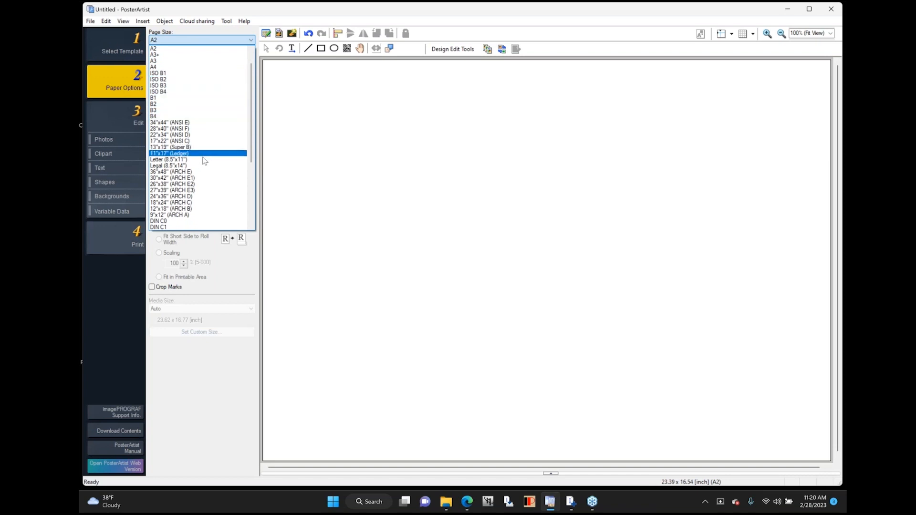
{"action": "left_click", "coordinate": [205, 202]}
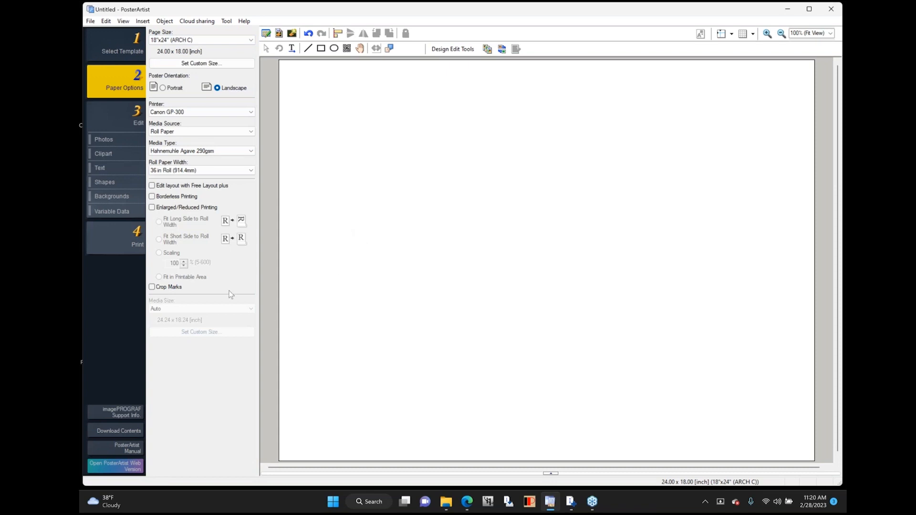
- Insert the photo of the child in star-spangled glasses from page 3 of the Unsplash results, and move it toward the poster's upper left
{"action": "left_click", "coordinate": [110, 140]}
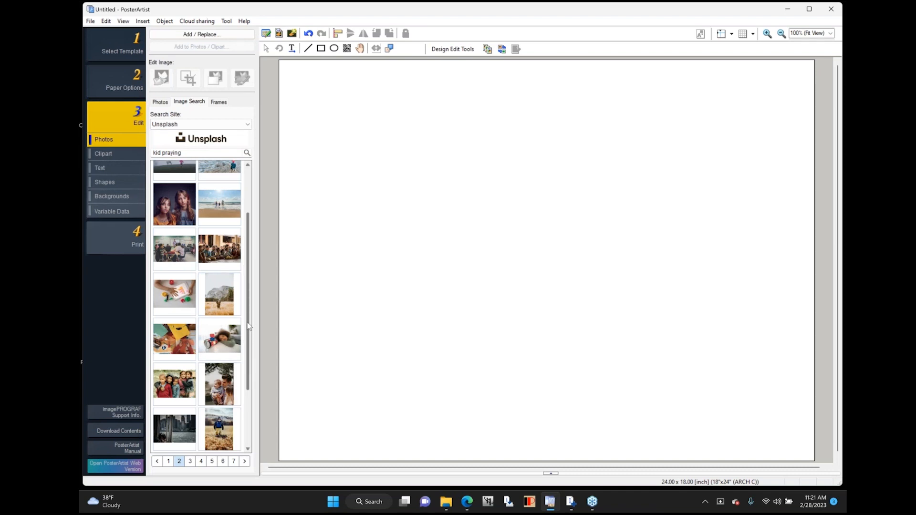
{"action": "scroll", "coordinate": [251, 330], "scroll_direction": "down", "scroll_amount": 3}
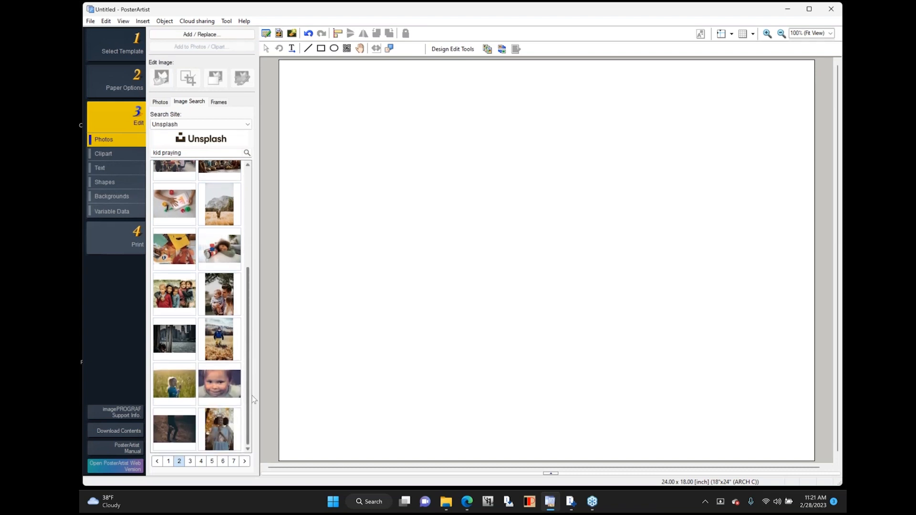
{"action": "left_click", "coordinate": [193, 461]}
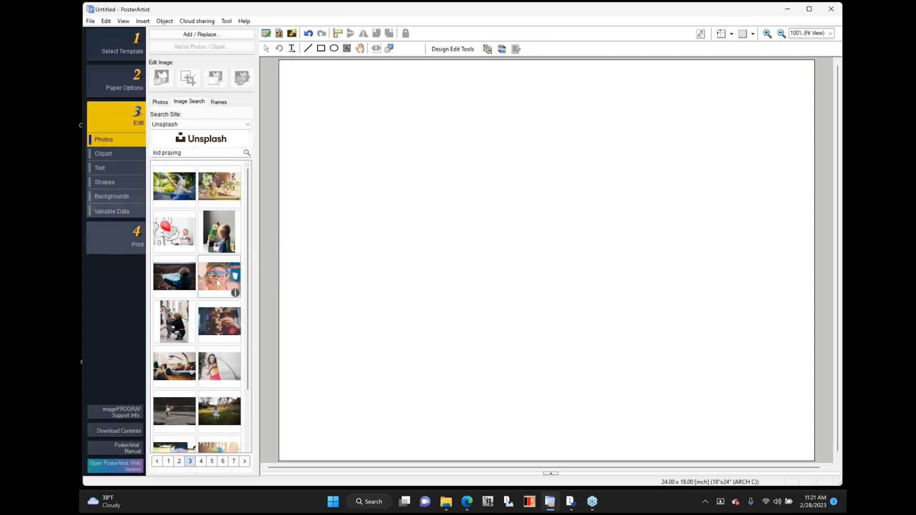
{"action": "double_click", "coordinate": [220, 277]}
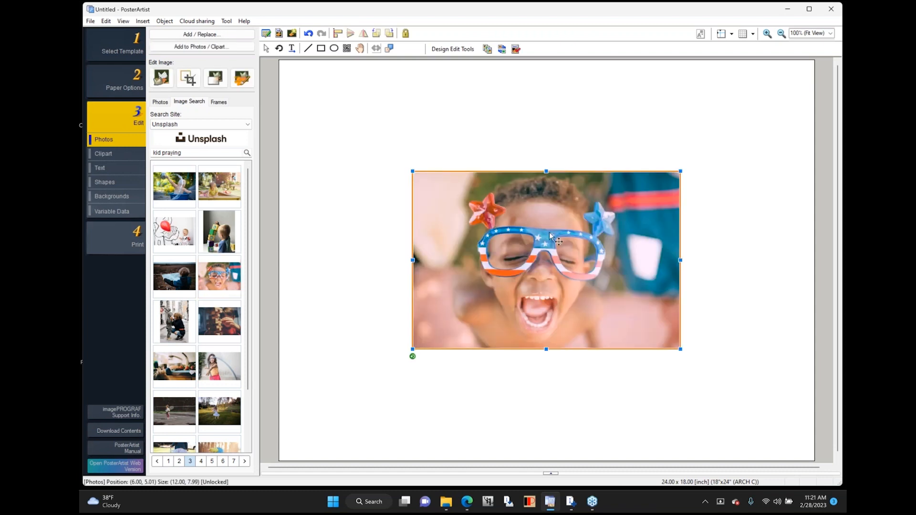
{"action": "left_click_drag", "start_coordinate": [609, 233], "coordinate": [561, 213]}
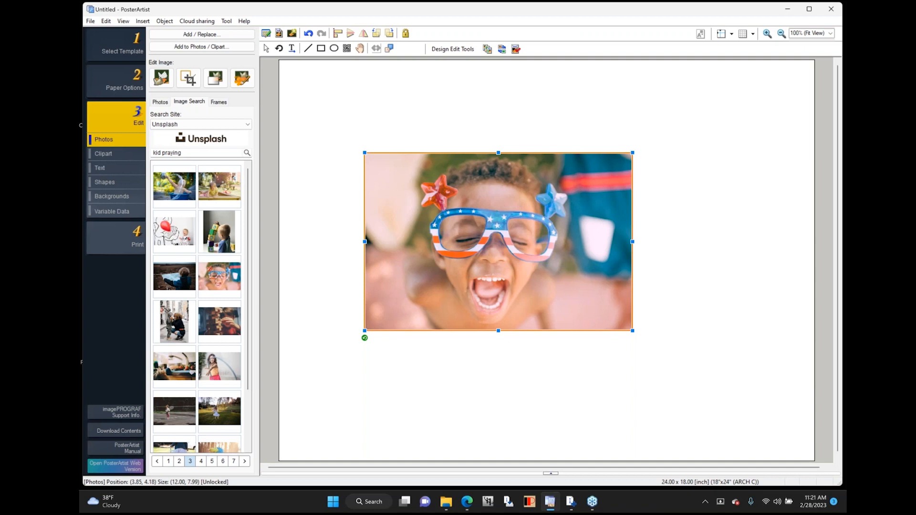
- Resize the child's photo to 8 inches high by 10 inches wide, and move it toward the poster's lower left
{"action": "right_click", "coordinate": [560, 210]}
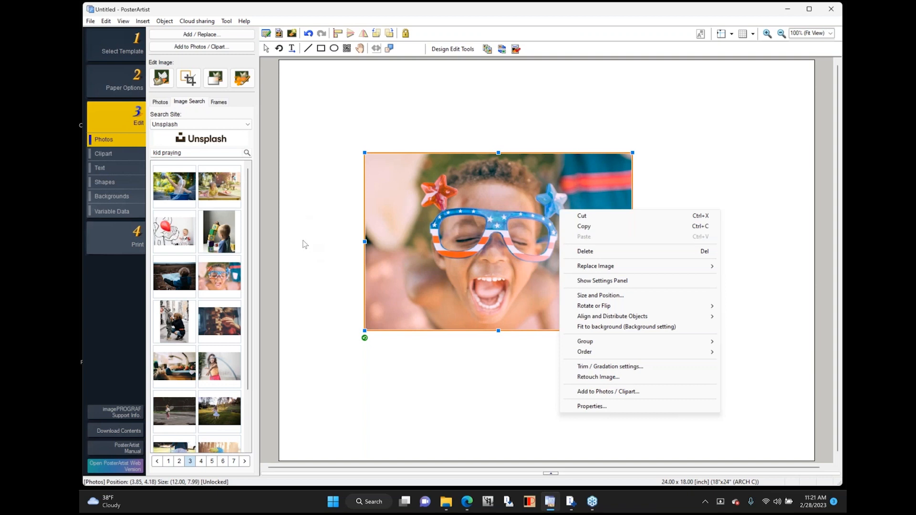
{"action": "left_click", "coordinate": [303, 244]}
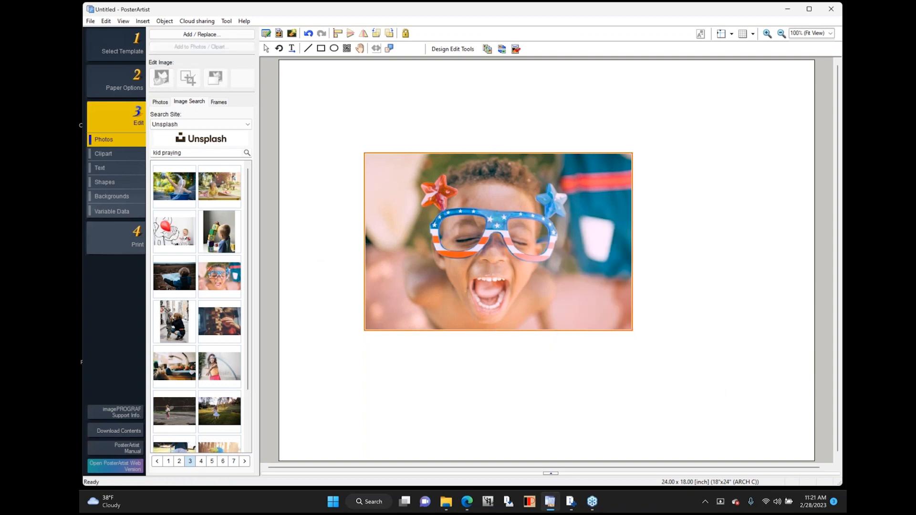
{"action": "left_click", "coordinate": [516, 249]}
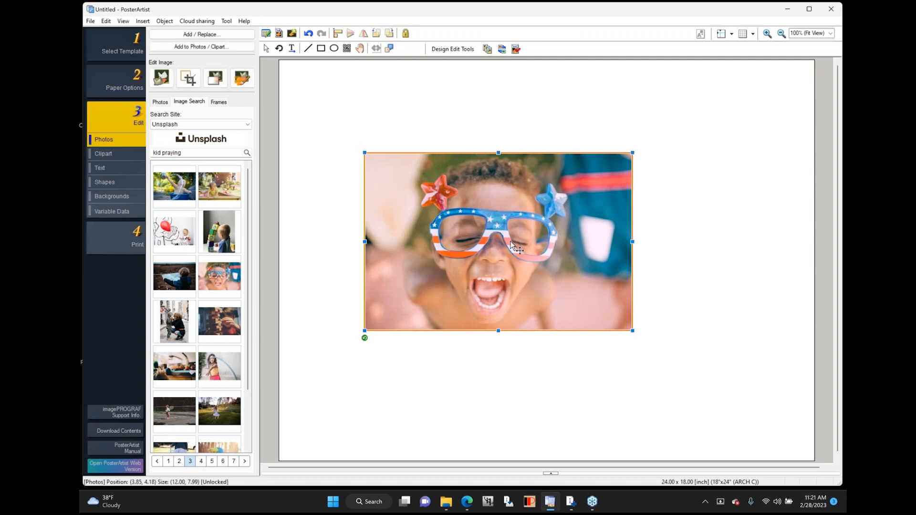
{"action": "right_click", "coordinate": [518, 248]}
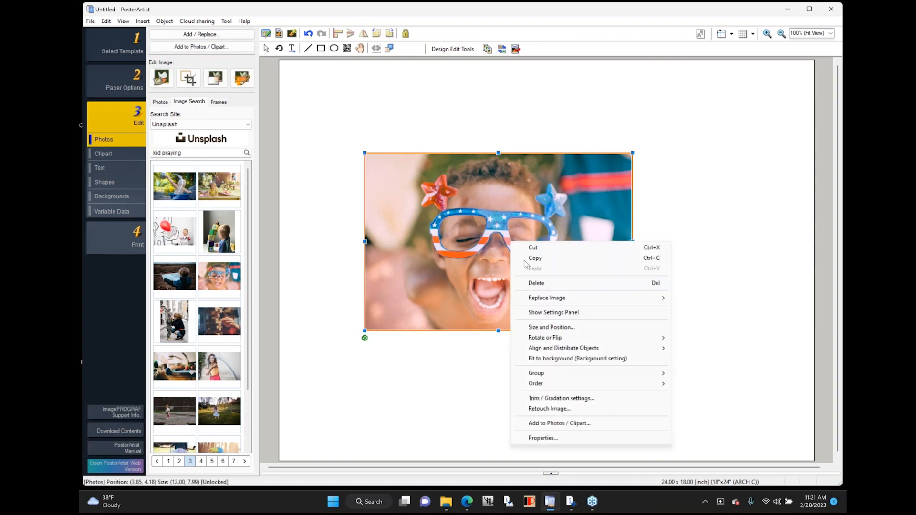
{"action": "left_click", "coordinate": [552, 326]}
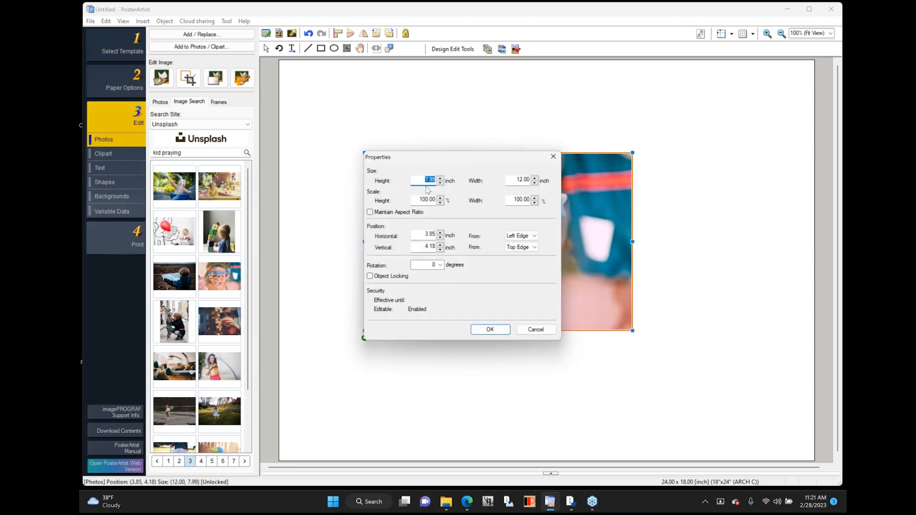
{"action": "type", "text": "8"}
{"action": "key", "text": "Tab"}
{"action": "type", "text": "10"}
{"action": "left_click", "coordinate": [492, 330]}
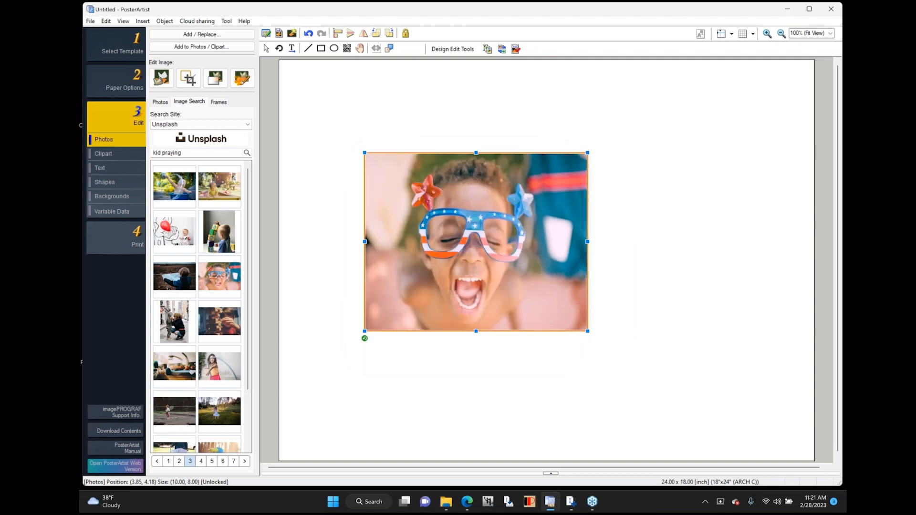
{"action": "left_click_drag", "start_coordinate": [483, 247], "coordinate": [444, 330]}
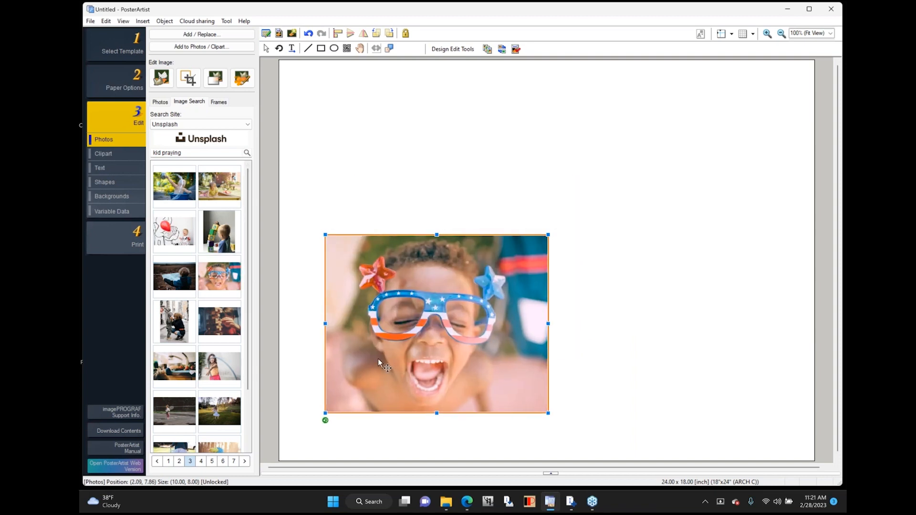
- Trim the photo of the child in star-spangled glasses to a smaller area framing the face more tightly
{"action": "right_click", "coordinate": [451, 345]}
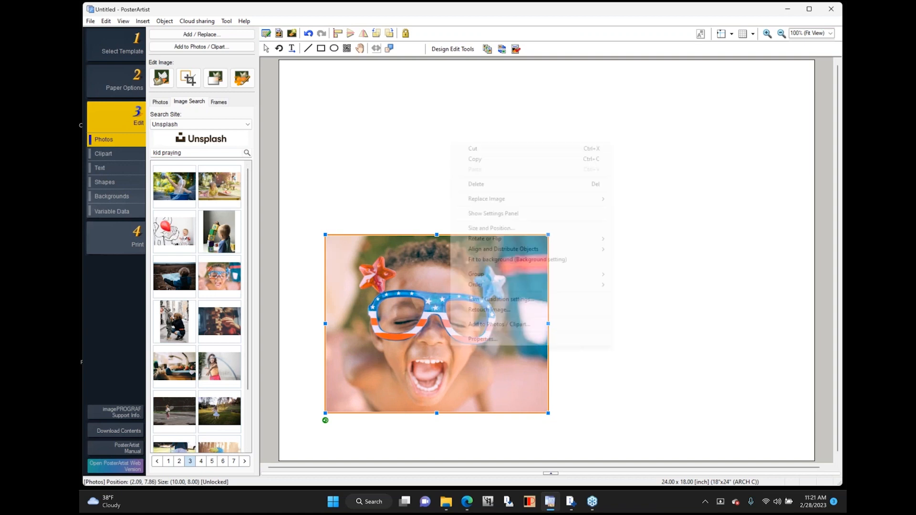
{"action": "left_click", "coordinate": [499, 300]}
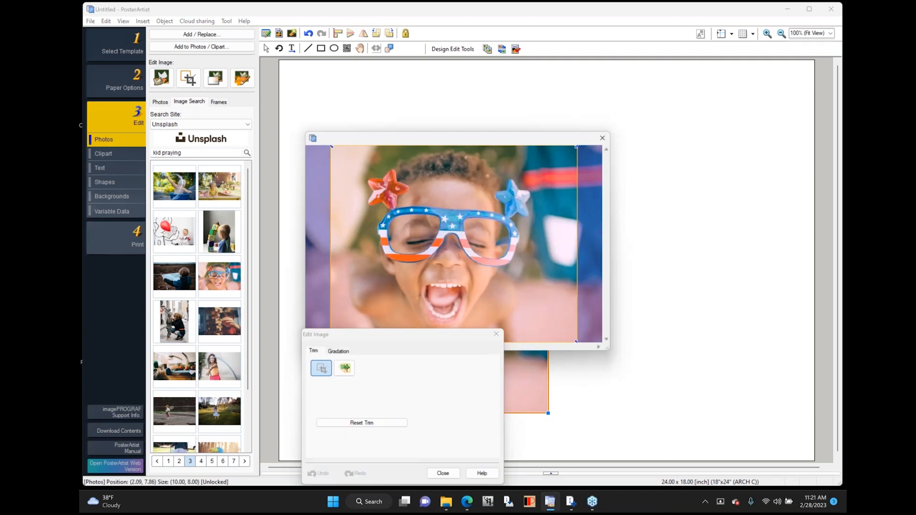
{"action": "left_click_drag", "start_coordinate": [425, 337], "coordinate": [719, 322]}
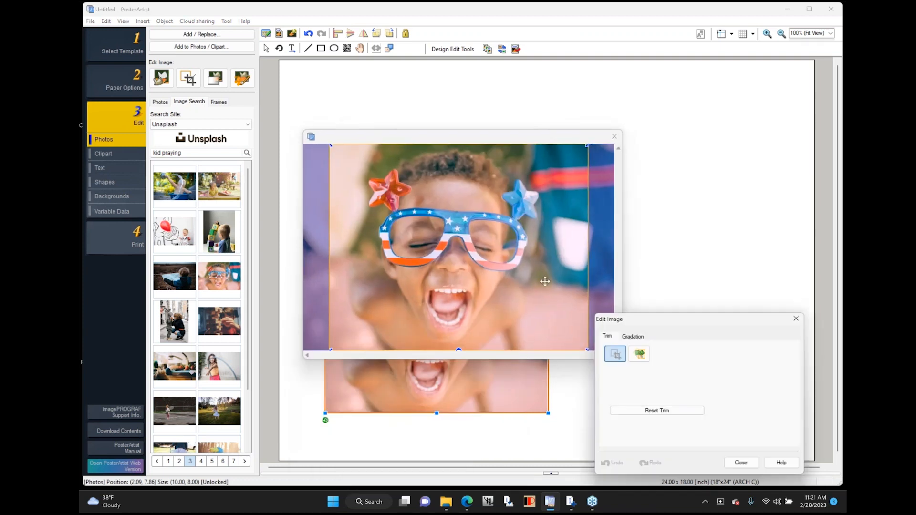
{"action": "left_click_drag", "start_coordinate": [588, 146], "coordinate": [556, 171]}
{"action": "left_click_drag", "start_coordinate": [496, 299], "coordinate": [502, 280]}
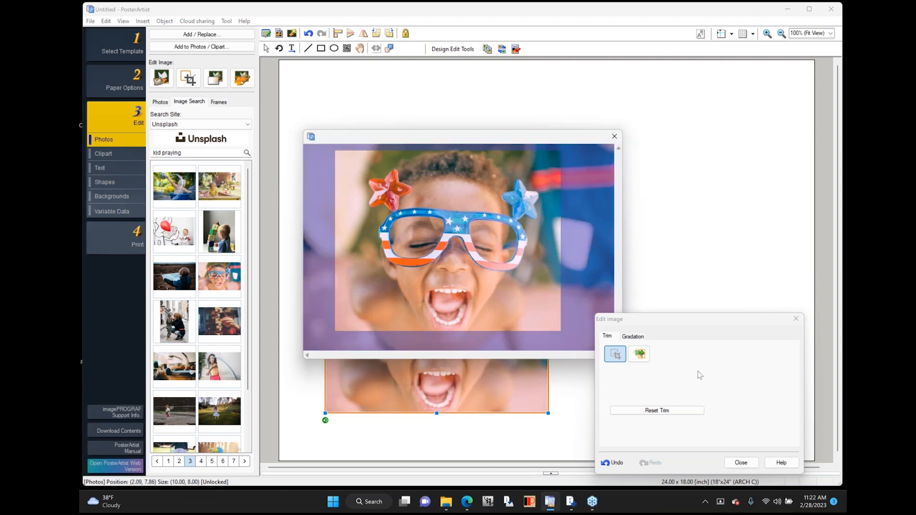
{"action": "left_click", "coordinate": [742, 463]}
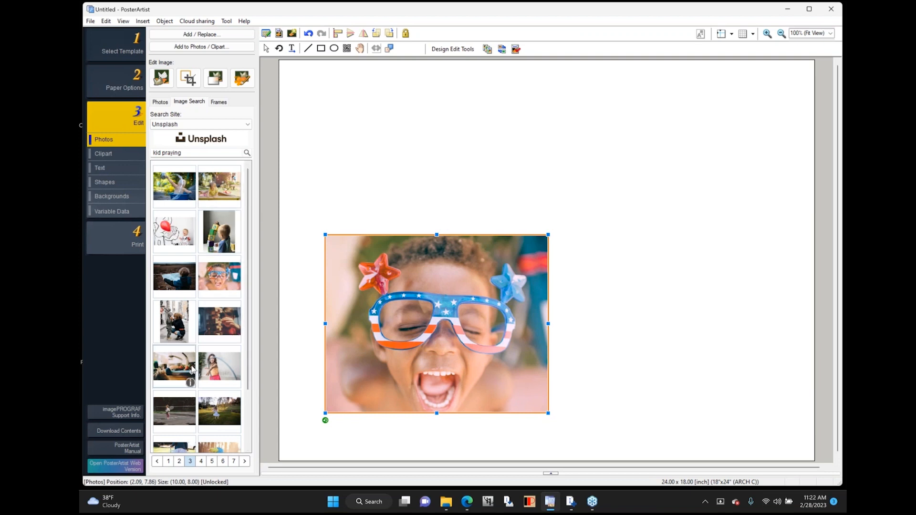
- Replace the photo with the Unsplash picture of the girl with the hula hoop, and trim its right and bottom edges
{"action": "left_click", "coordinate": [223, 370]}
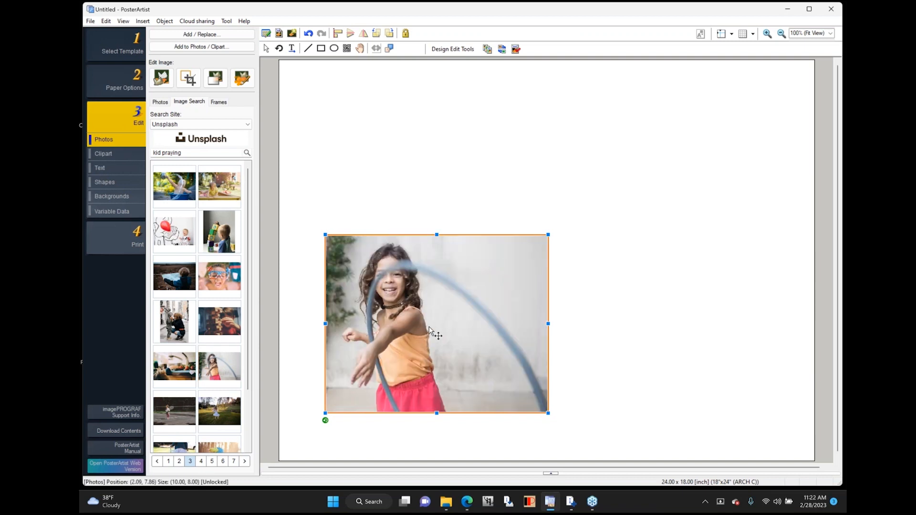
{"action": "right_click", "coordinate": [429, 328]}
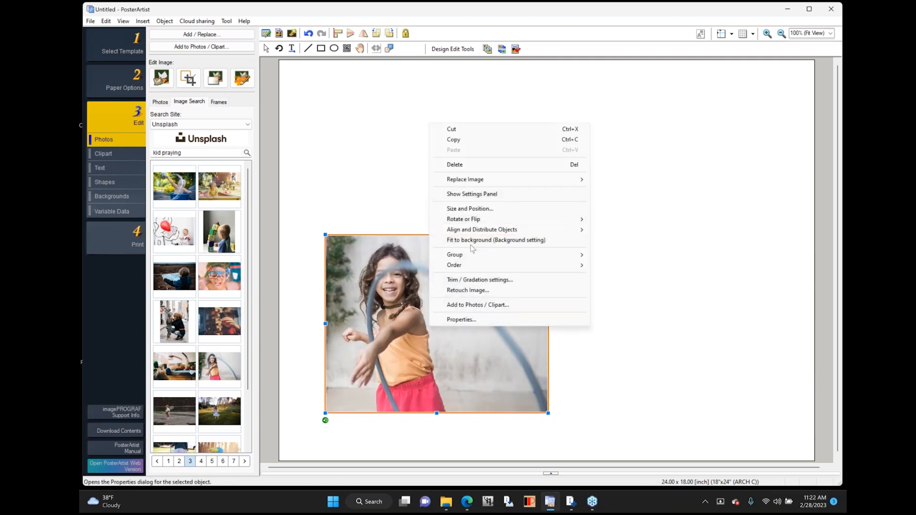
{"action": "left_click", "coordinate": [477, 280]}
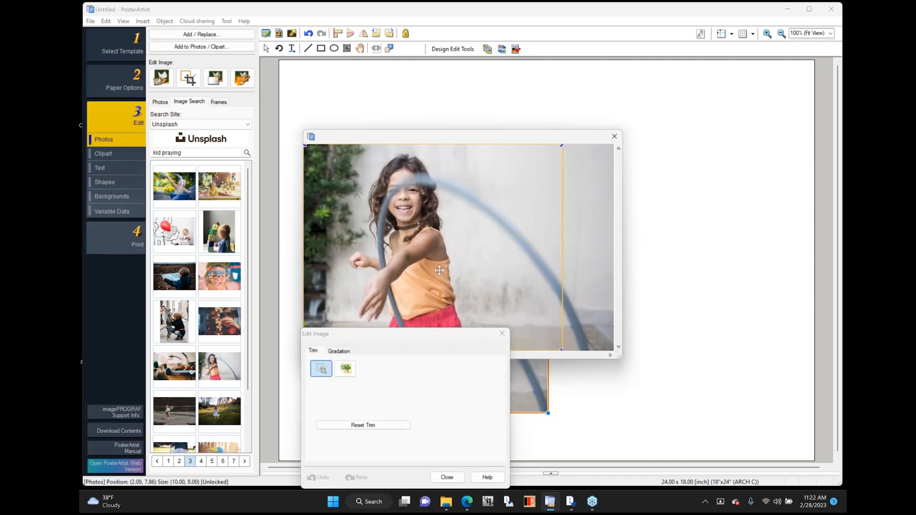
{"action": "left_click_drag", "start_coordinate": [440, 271], "coordinate": [438, 270]}
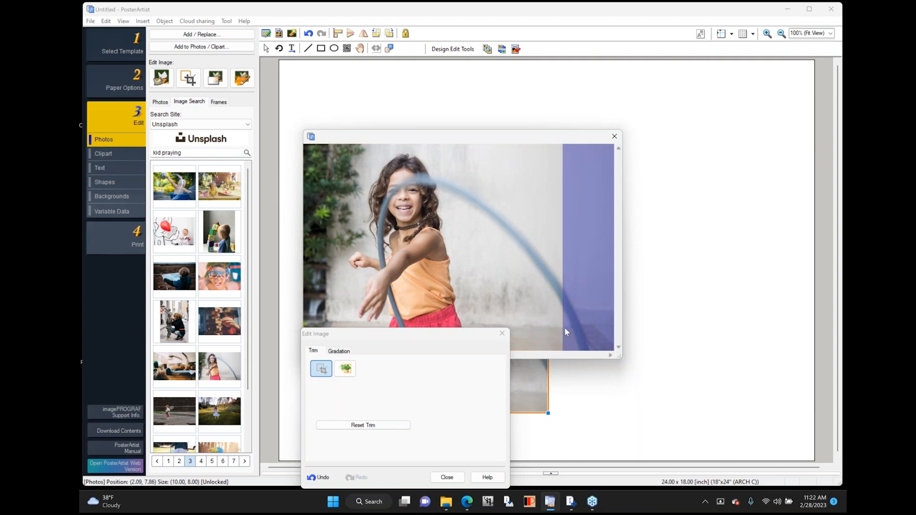
{"action": "left_click_drag", "start_coordinate": [561, 349], "coordinate": [541, 334]}
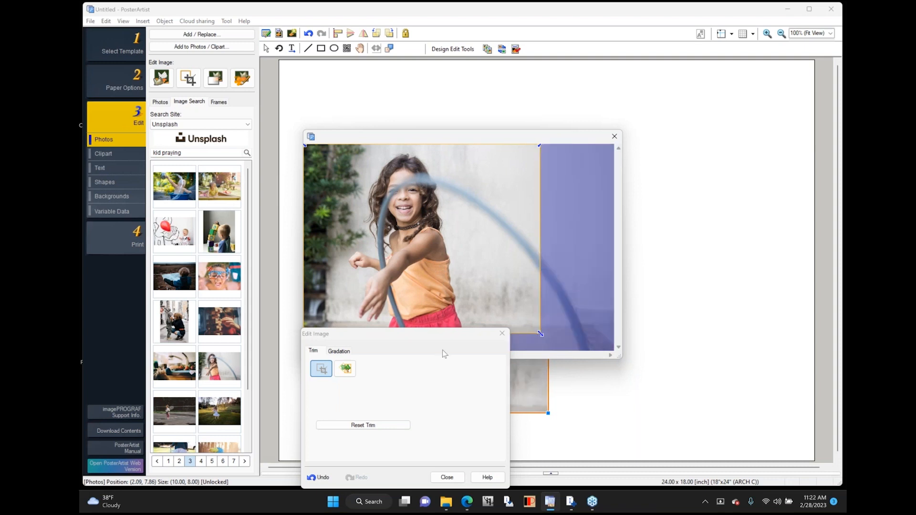
{"action": "left_click_drag", "start_coordinate": [428, 341], "coordinate": [713, 240]}
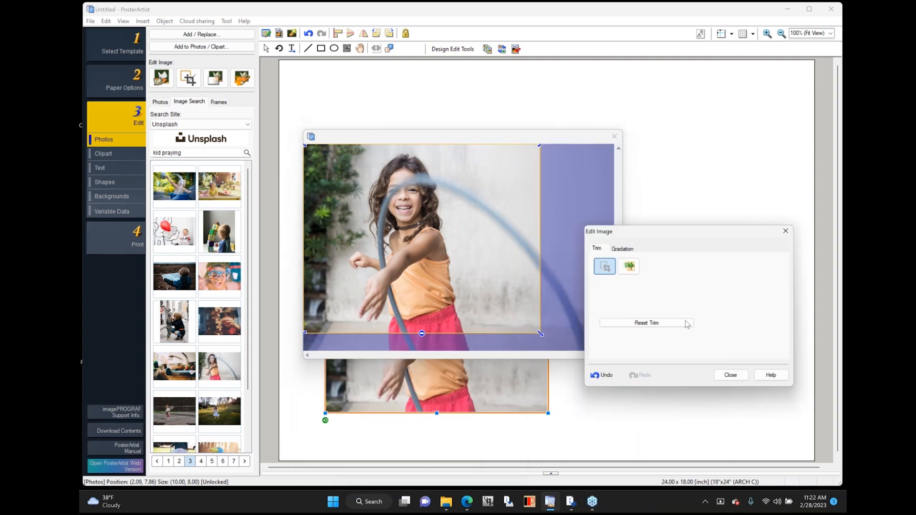
{"action": "left_click", "coordinate": [730, 373]}
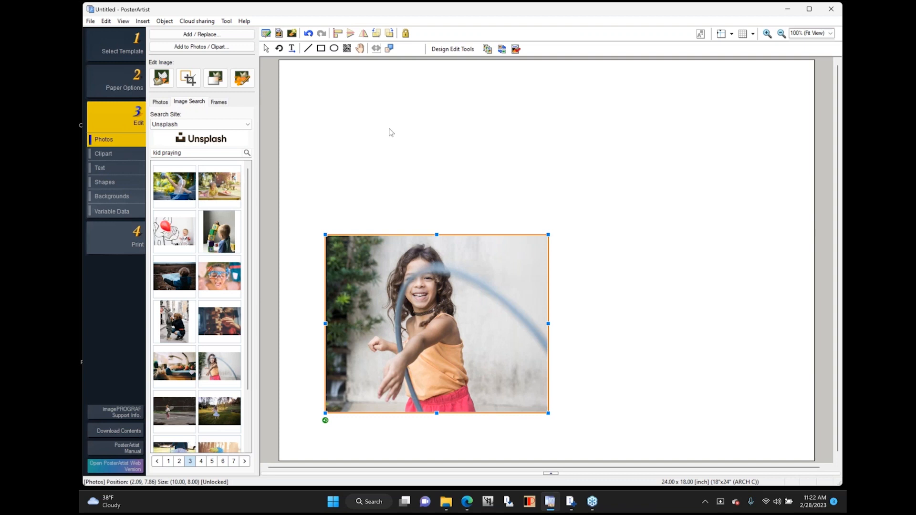
- Change the image search site to Pexels, replace the photo with the child reading a Bible, and move it to the poster's upper left
{"action": "left_click", "coordinate": [229, 126]}
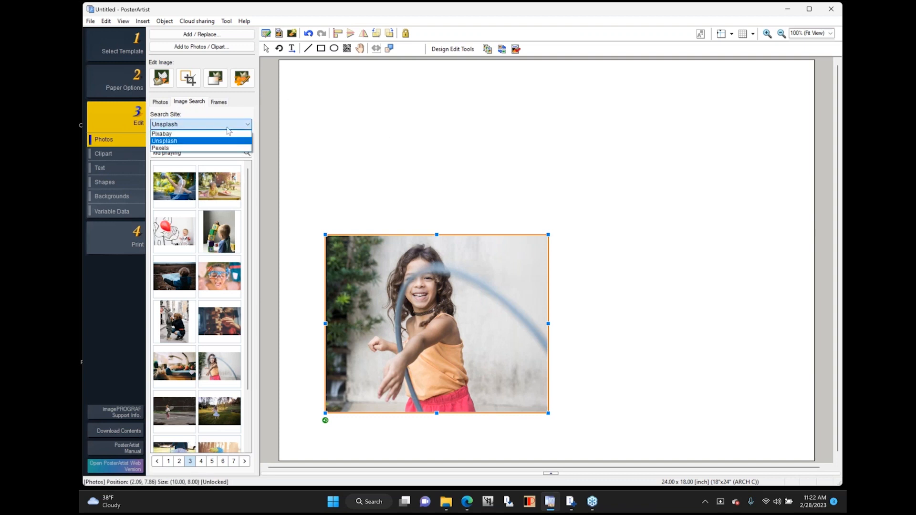
{"action": "left_click", "coordinate": [206, 149]}
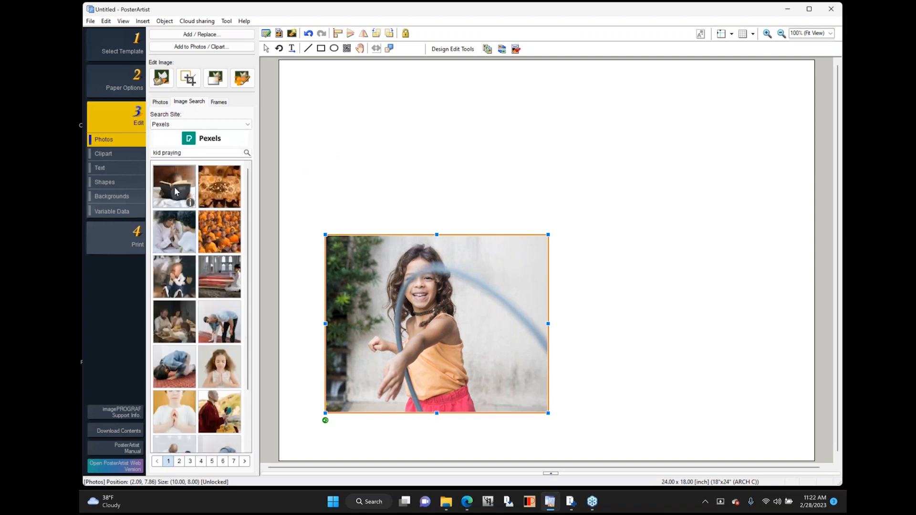
{"action": "double_click", "coordinate": [175, 191]}
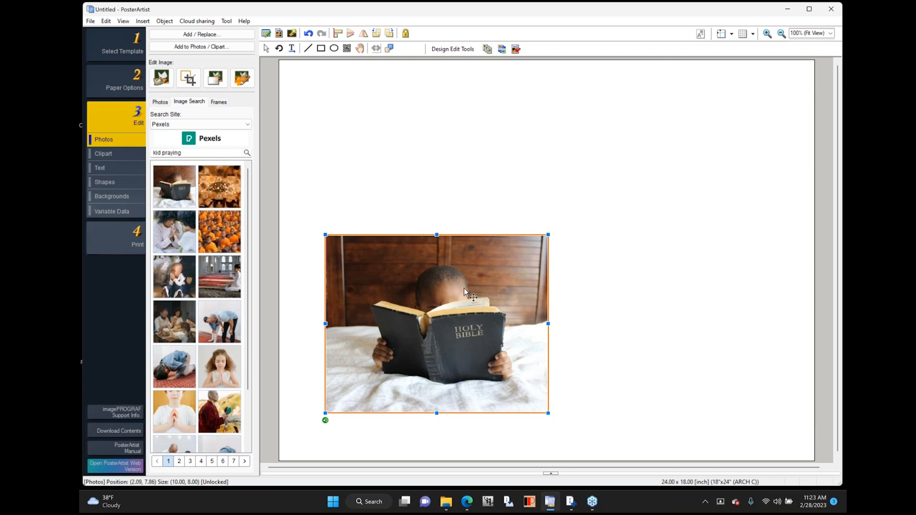
{"action": "left_click_drag", "start_coordinate": [464, 290], "coordinate": [435, 137]}
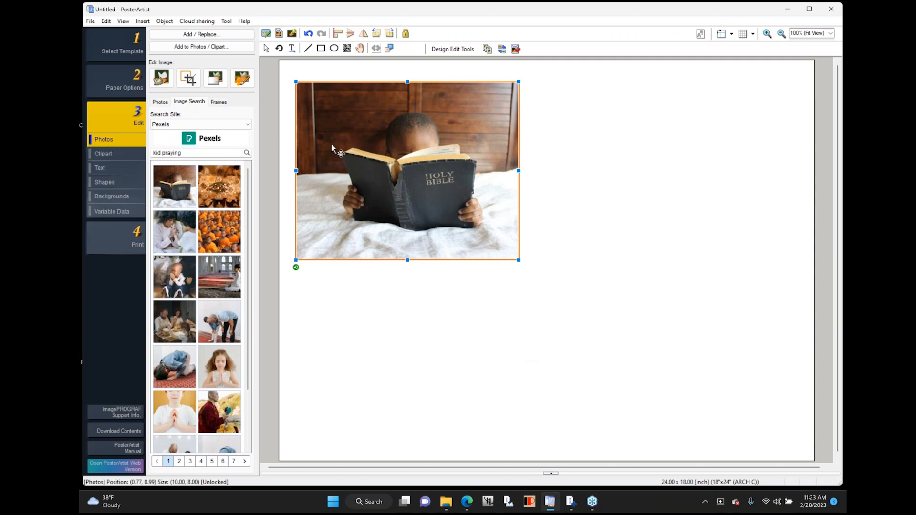
- Delete the Bible photo from the poster and set the page size to 24"x36" (ARCH D)
{"action": "key", "text": "Delete"}
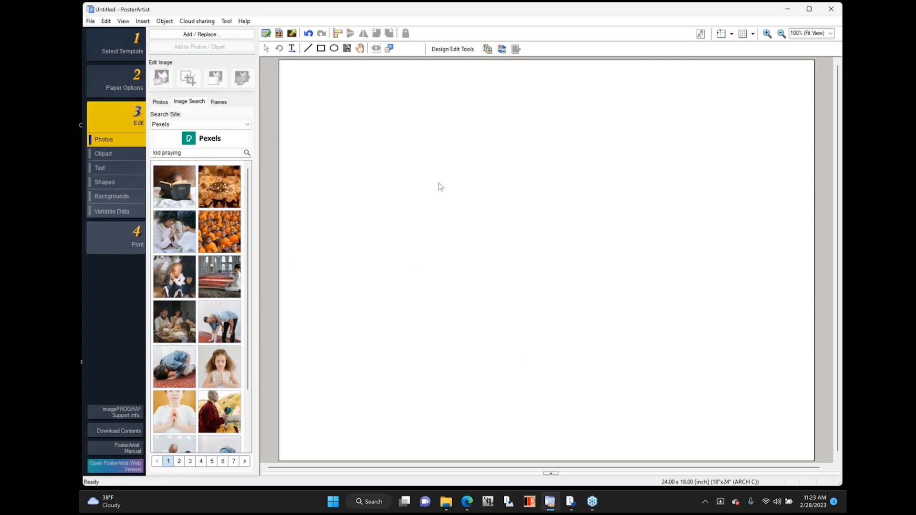
{"action": "left_click", "coordinate": [103, 52]}
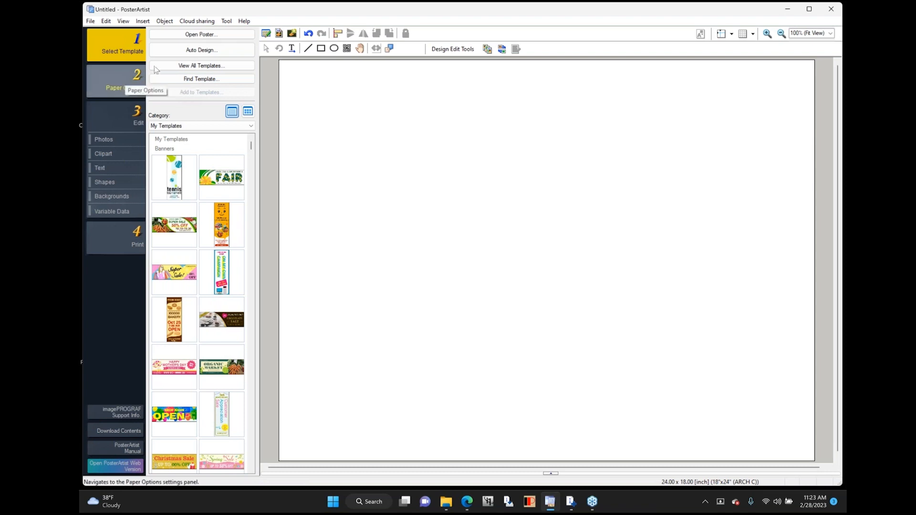
{"action": "left_click", "coordinate": [113, 72]}
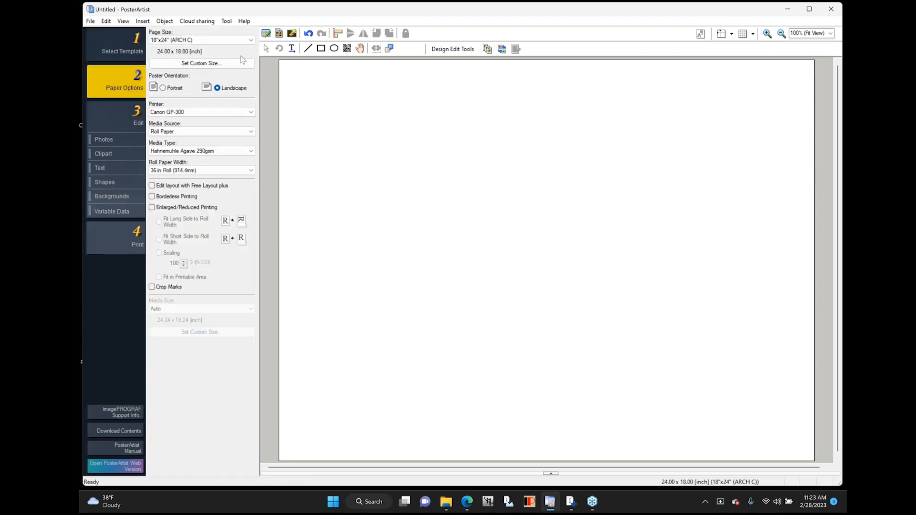
{"action": "left_click", "coordinate": [225, 42]}
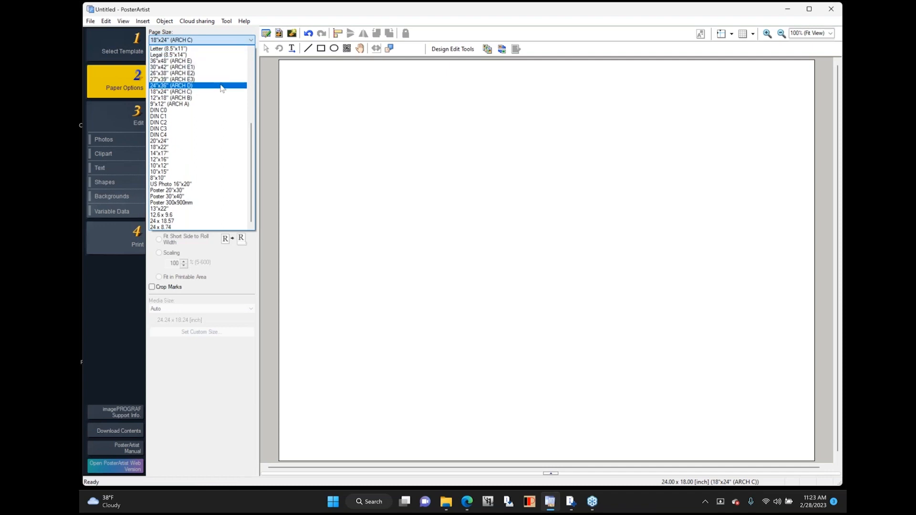
{"action": "left_click", "coordinate": [222, 86]}
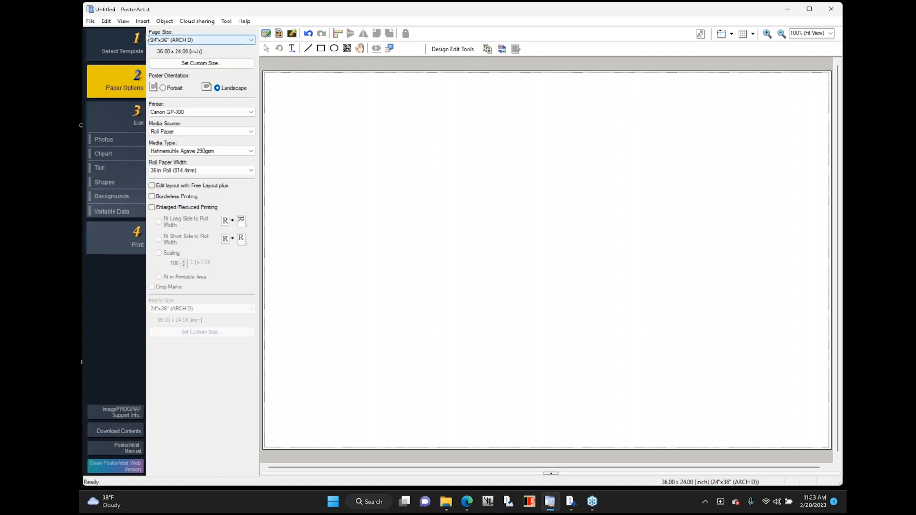
- Browse the full template collection and its category list, including the Business, Calendar and Celebration designs
{"action": "left_click", "coordinate": [115, 44]}
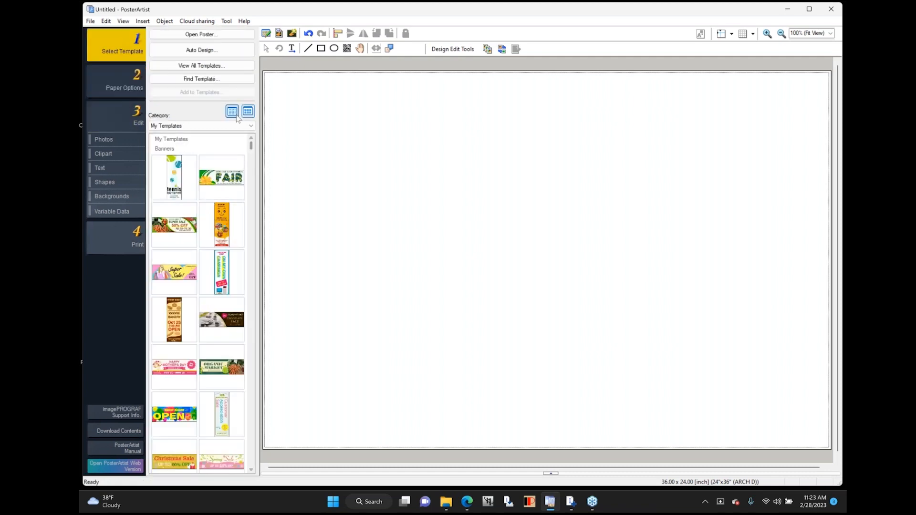
{"action": "left_click", "coordinate": [207, 66]}
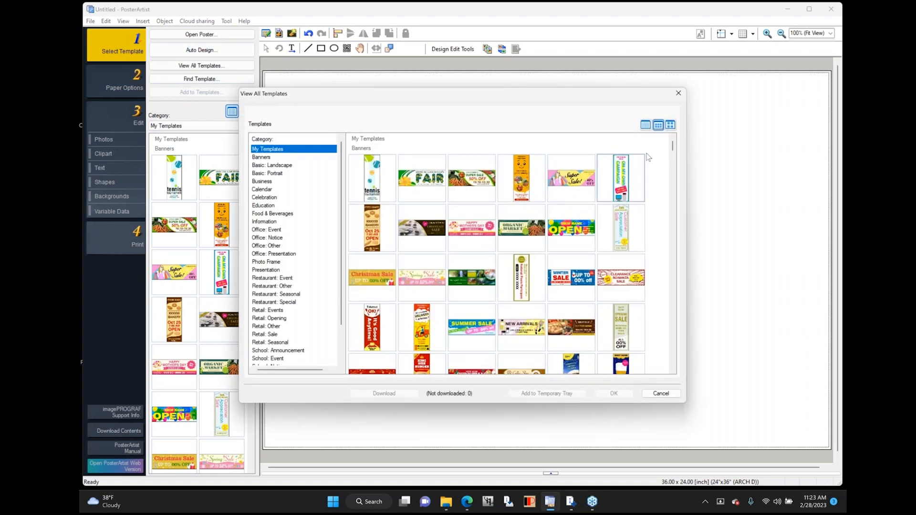
{"action": "left_click_drag", "start_coordinate": [673, 150], "coordinate": [682, 193]}
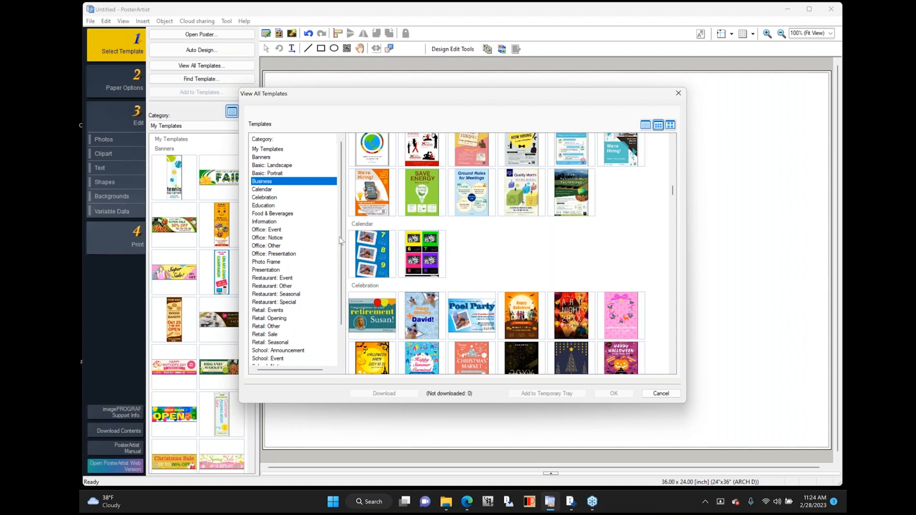
{"action": "scroll", "coordinate": [341, 250], "scroll_direction": "down", "scroll_amount": 2}
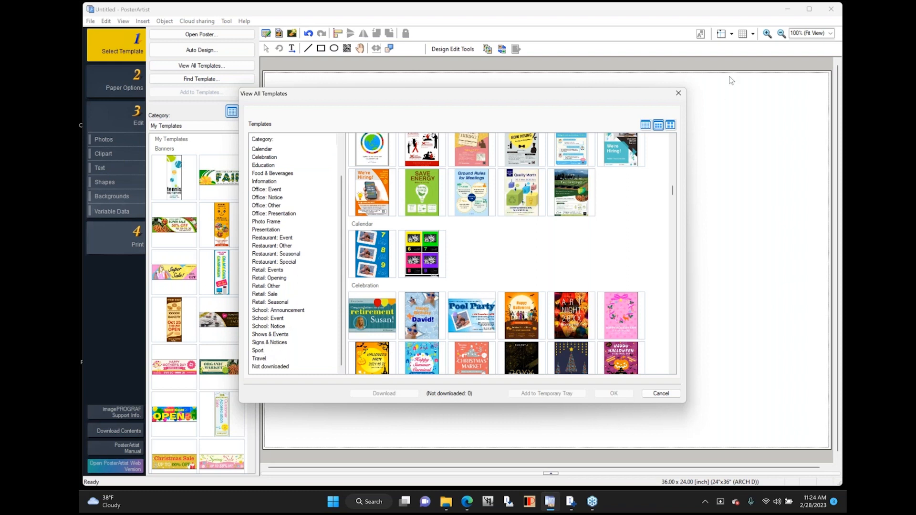
{"action": "left_click", "coordinate": [679, 94]}
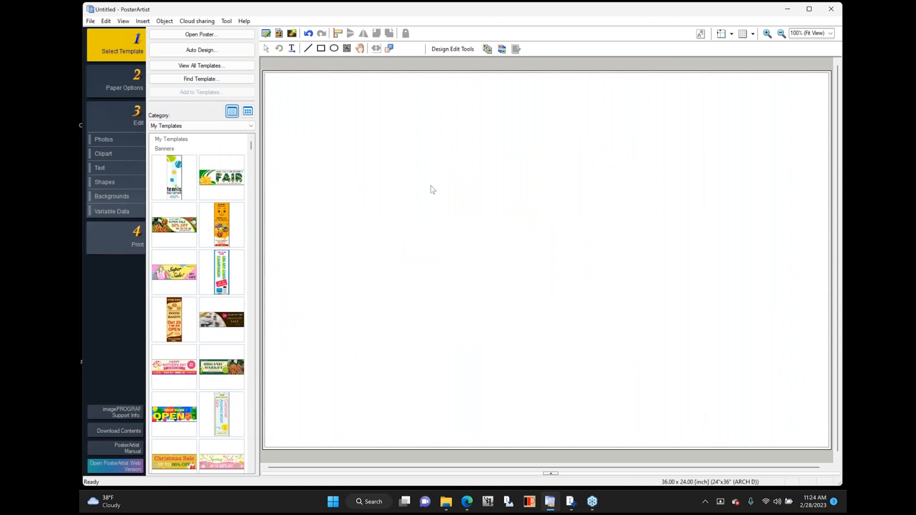
- Insert the whitewater kayaker photo from the Demo TZ folder and fit it to the poster background
{"action": "left_click", "coordinate": [143, 21]}
{"action": "mouse_move", "coordinate": [152, 34]}
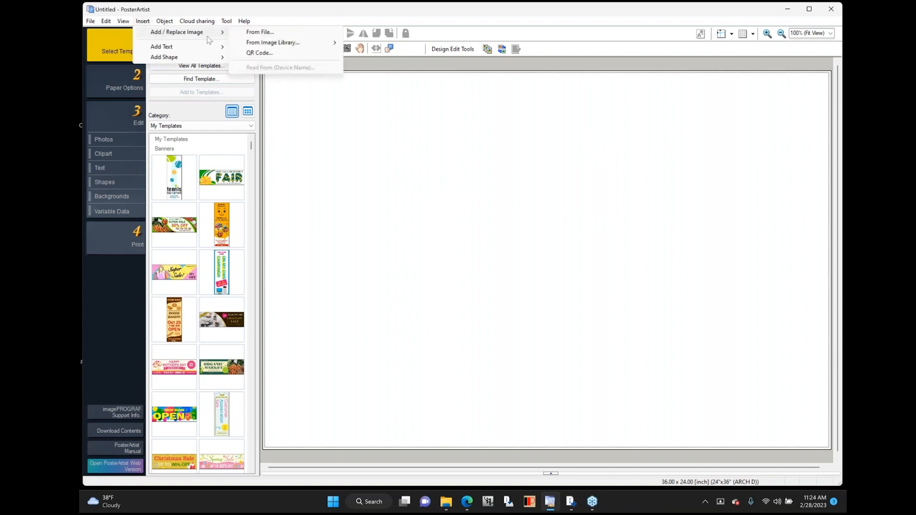
{"action": "left_click", "coordinate": [268, 33]}
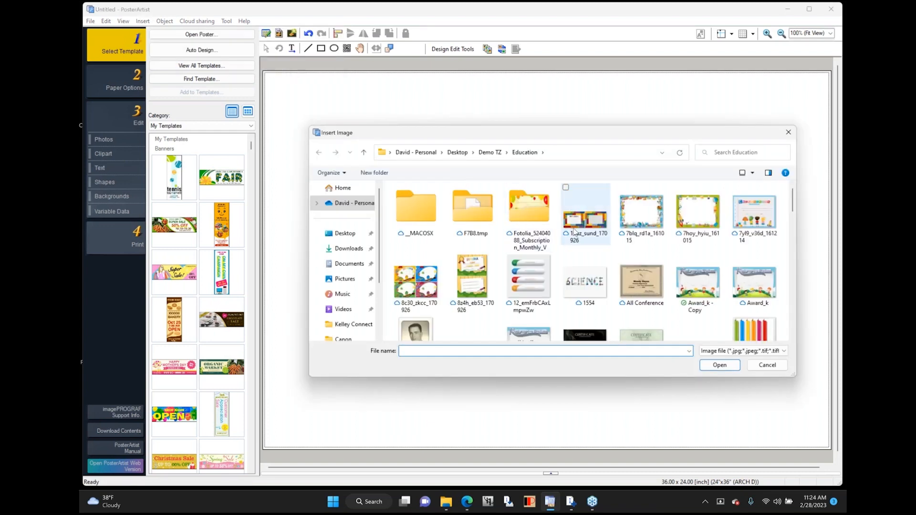
{"action": "left_click", "coordinate": [363, 153]}
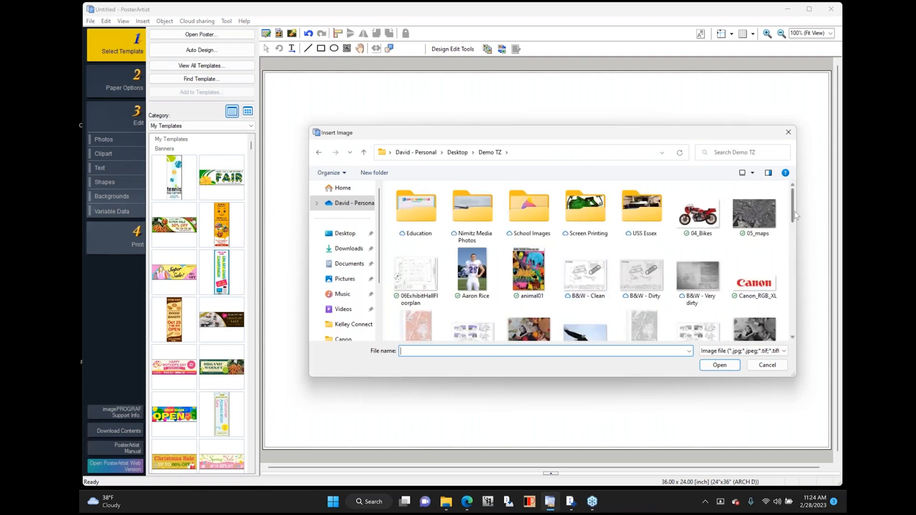
{"action": "left_click_drag", "start_coordinate": [795, 216], "coordinate": [795, 239]}
{"action": "double_click", "coordinate": [707, 268]}
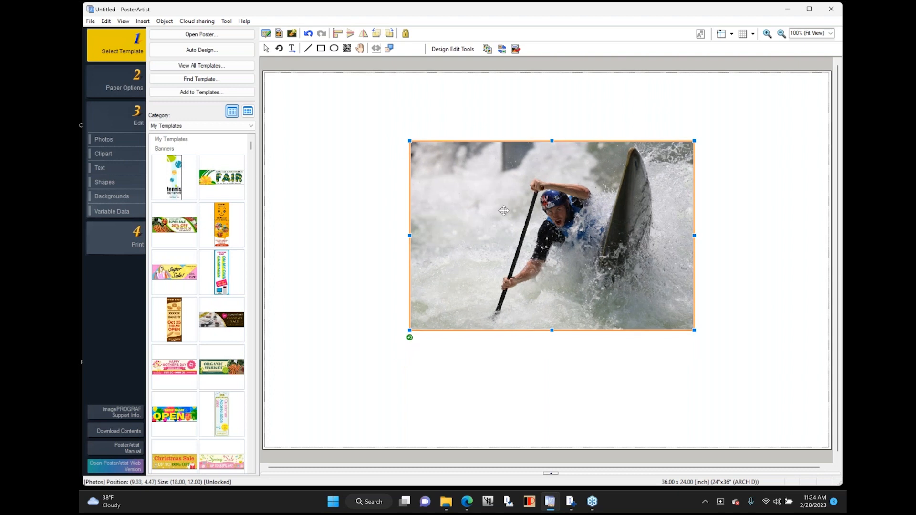
{"action": "left_click_drag", "start_coordinate": [504, 210], "coordinate": [432, 224]}
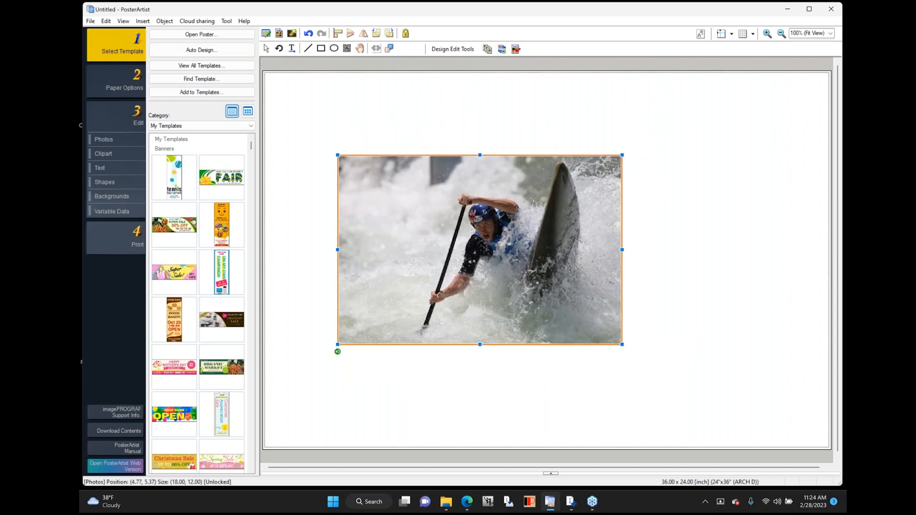
{"action": "right_click", "coordinate": [497, 247]}
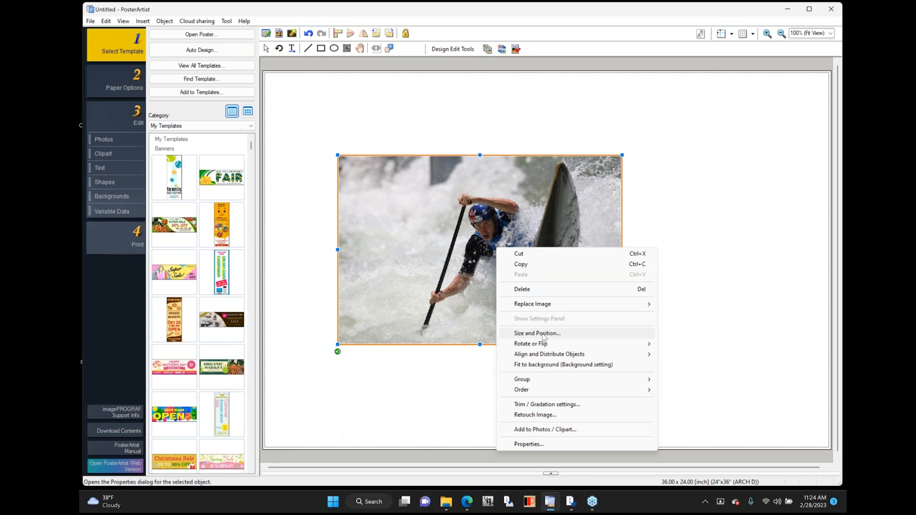
{"action": "left_click", "coordinate": [544, 366]}
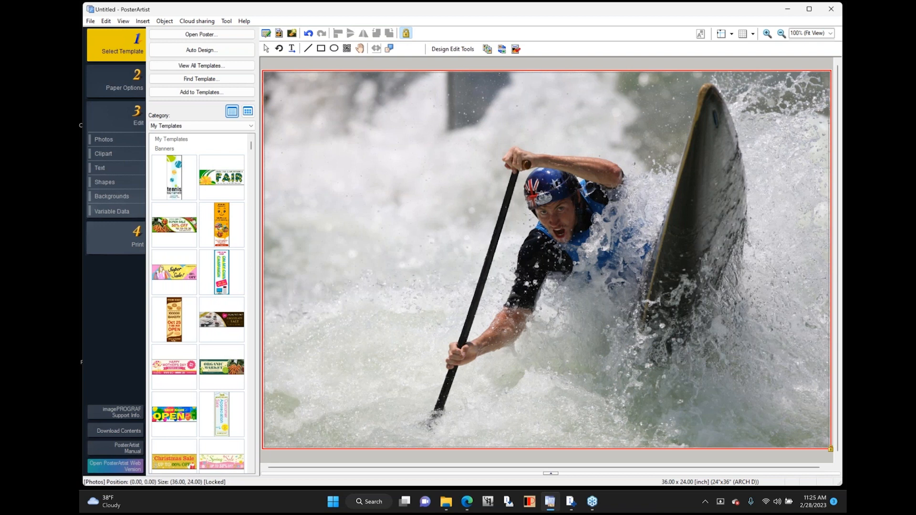
- Try to trim the top and left edges of the kayaker background photo
{"action": "right_click", "coordinate": [583, 258]}
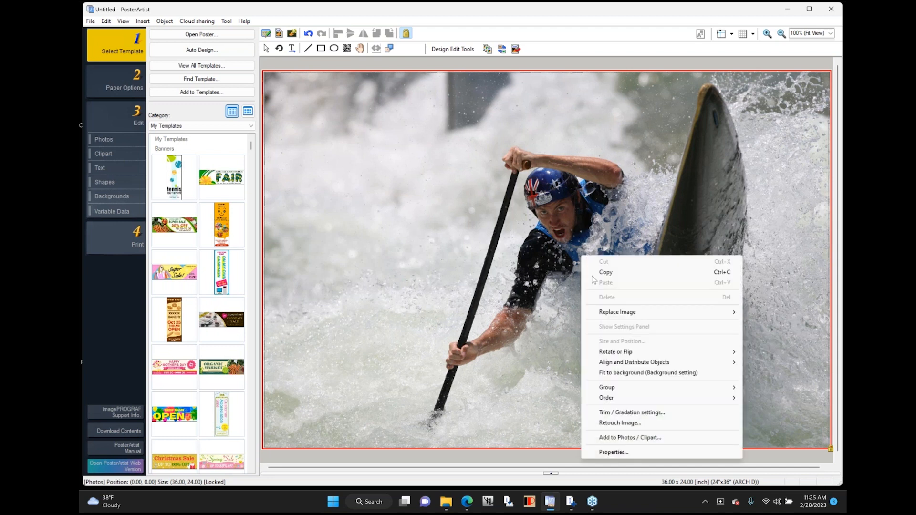
{"action": "left_click", "coordinate": [616, 413]}
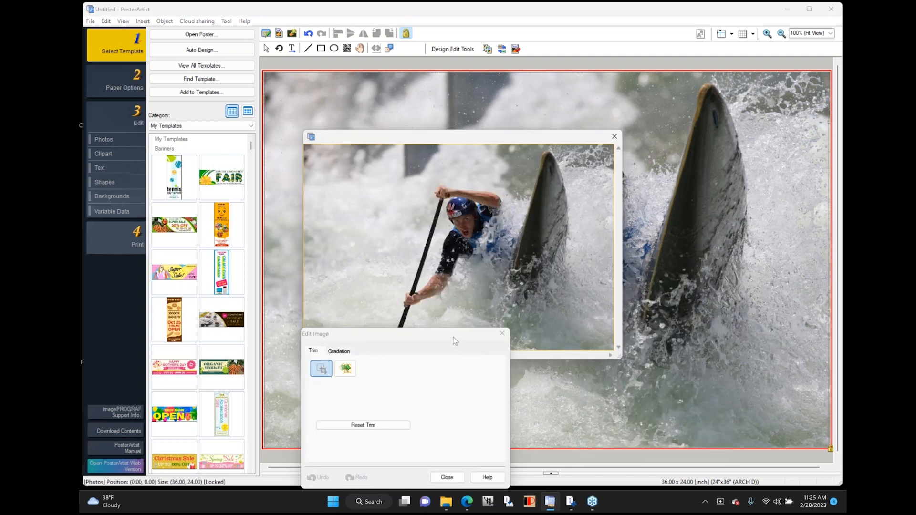
{"action": "left_click_drag", "start_coordinate": [484, 334], "coordinate": [806, 305]}
{"action": "mouse_move", "coordinate": [410, 208]}
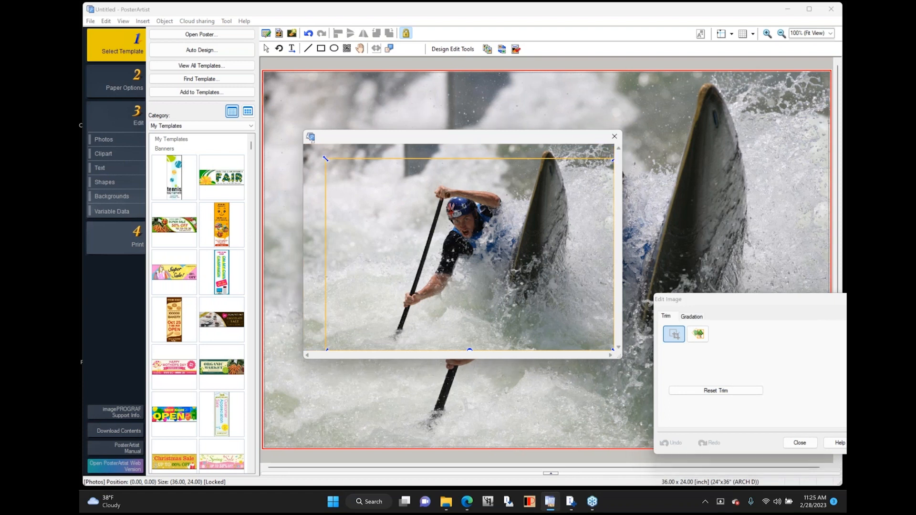
{"action": "left_click", "coordinate": [800, 443]}
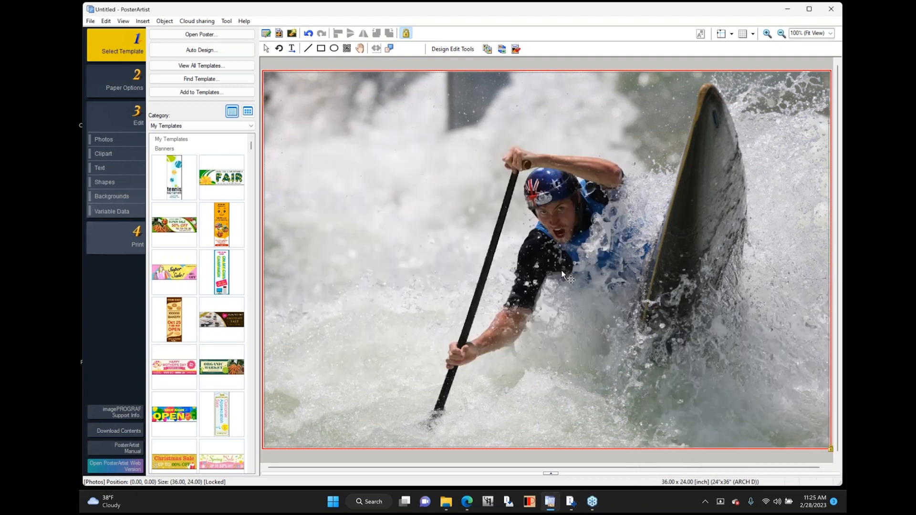
- Retouch the kayaker background photo with a Backlight Correction level of 25
{"action": "right_click", "coordinate": [561, 270]}
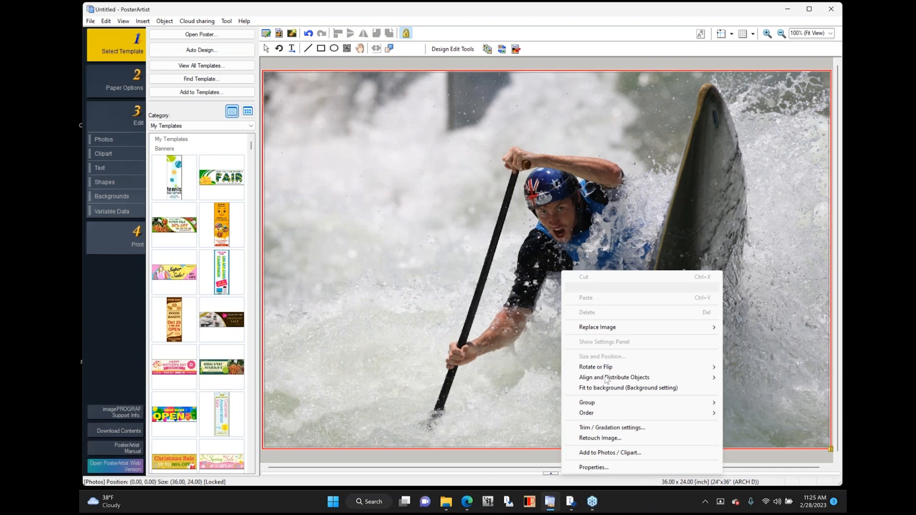
{"action": "mouse_move", "coordinate": [615, 413]}
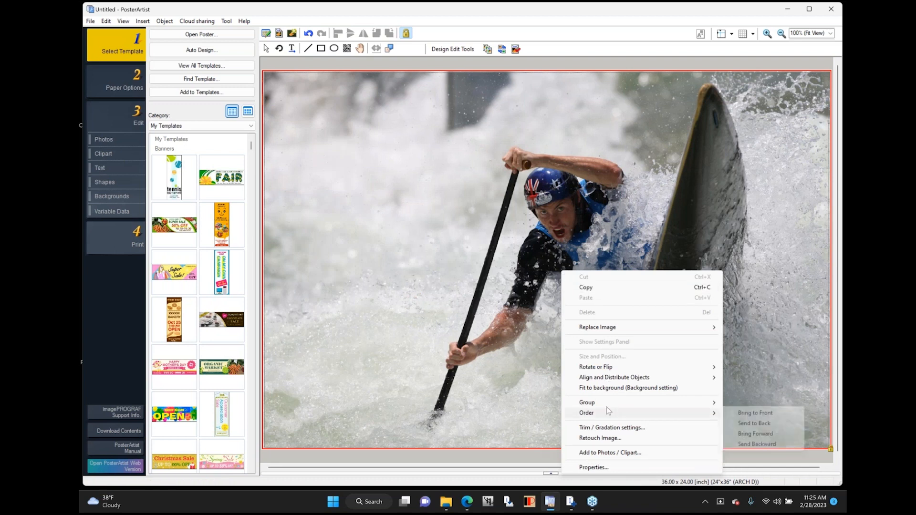
{"action": "left_click", "coordinate": [613, 439]}
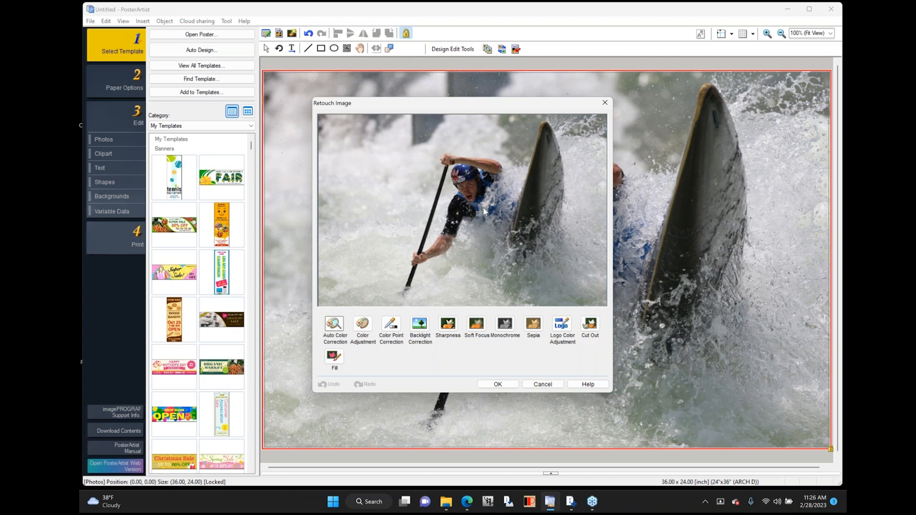
{"action": "left_click", "coordinate": [420, 334]}
{"action": "left_click", "coordinate": [420, 334]}
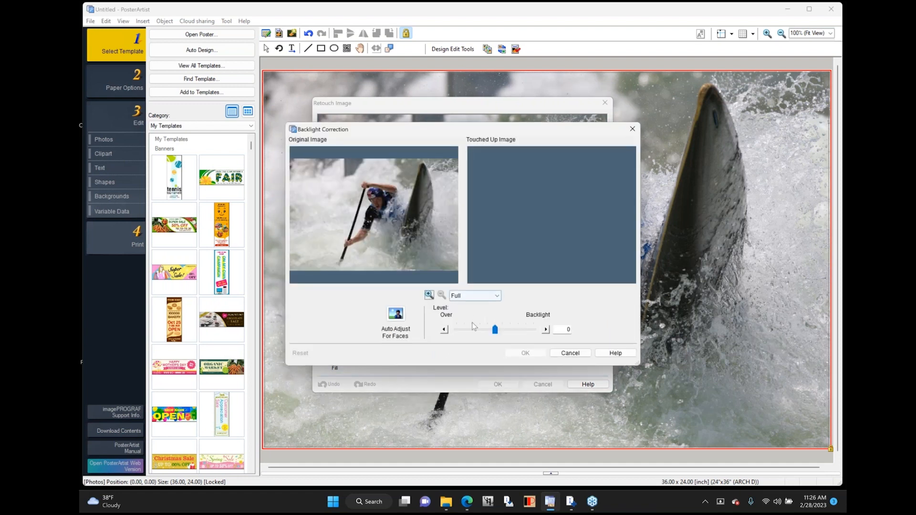
{"action": "left_click_drag", "start_coordinate": [495, 331], "coordinate": [505, 336]}
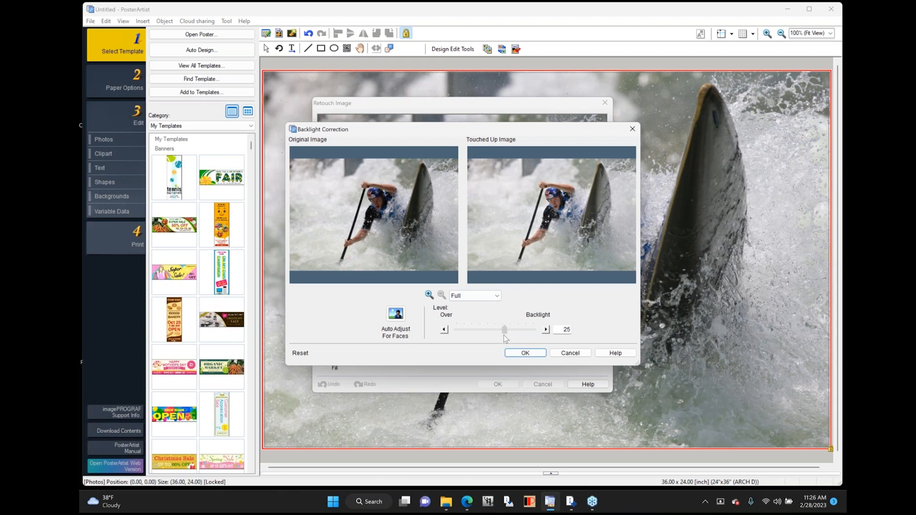
{"action": "left_click", "coordinate": [531, 355]}
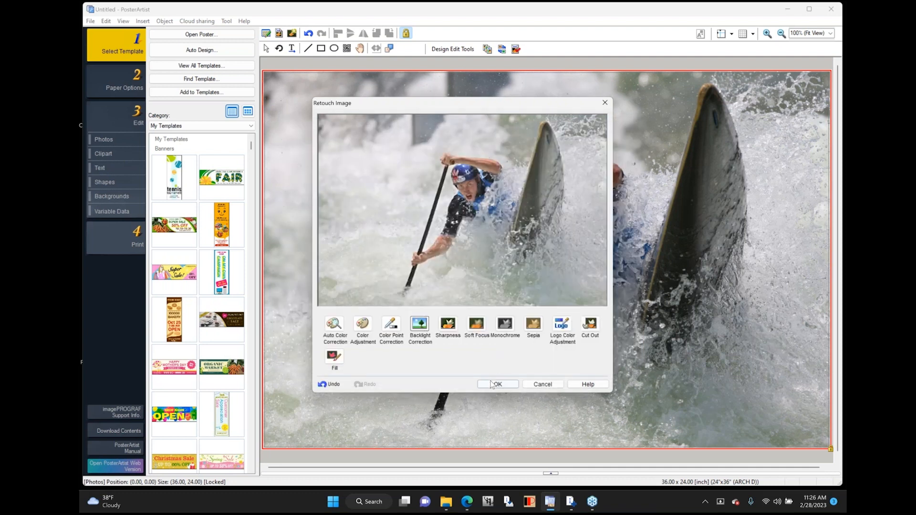
{"action": "left_click", "coordinate": [496, 385]}
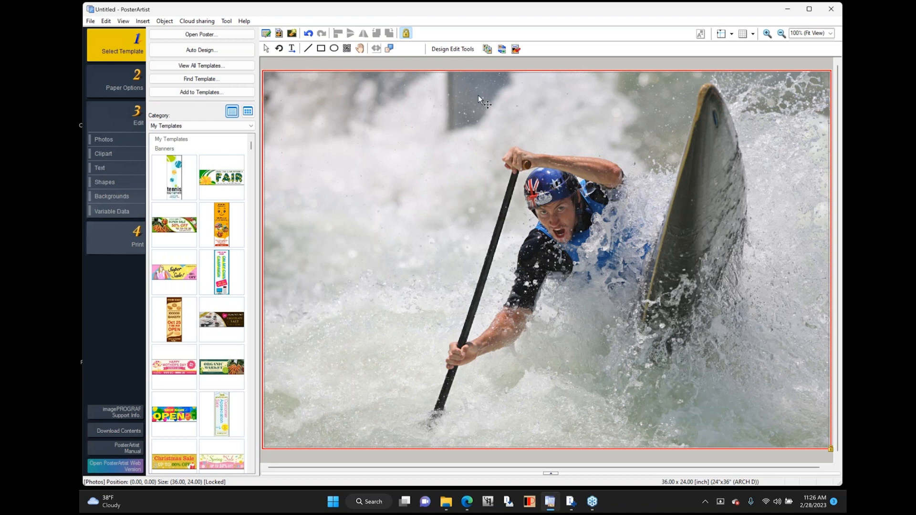
{"action": "left_click", "coordinate": [462, 65]}
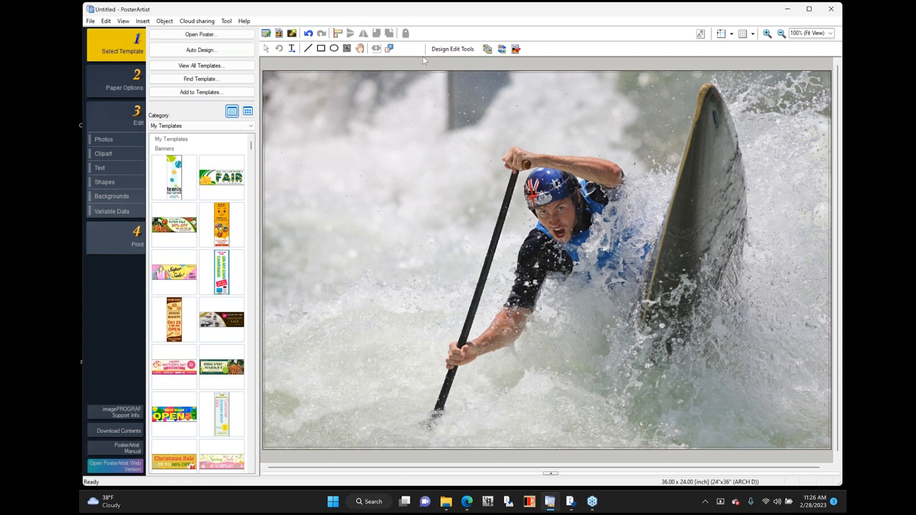
- Insert the eagle image from the Demo TZ folder and move it to the poster's upper left, at about 1.22, 0.78 inches
{"action": "left_click", "coordinate": [142, 23]}
{"action": "mouse_move", "coordinate": [209, 32]}
{"action": "left_click", "coordinate": [260, 32]}
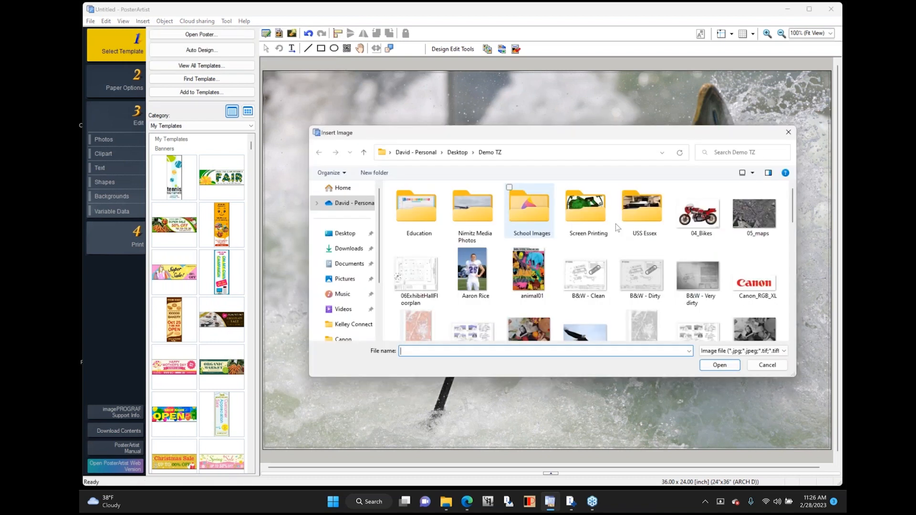
{"action": "scroll", "coordinate": [692, 253], "scroll_direction": "down", "scroll_amount": 1}
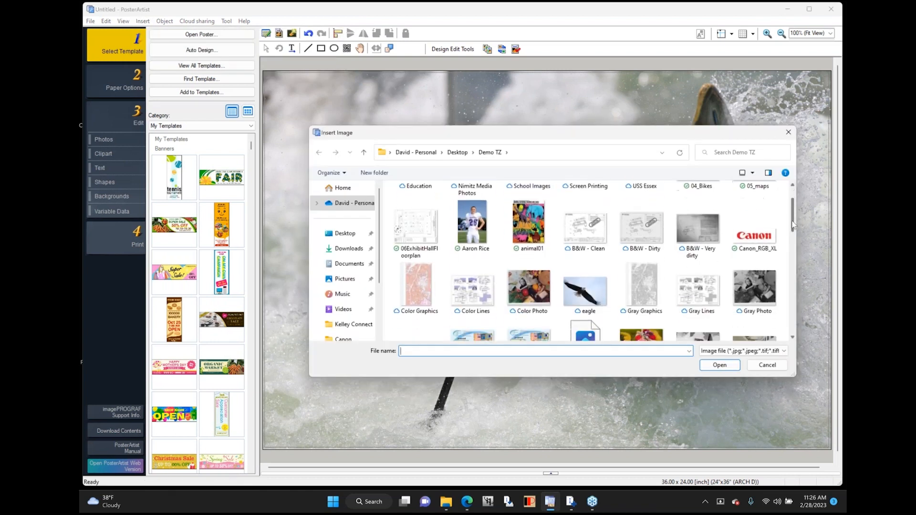
{"action": "double_click", "coordinate": [591, 287]}
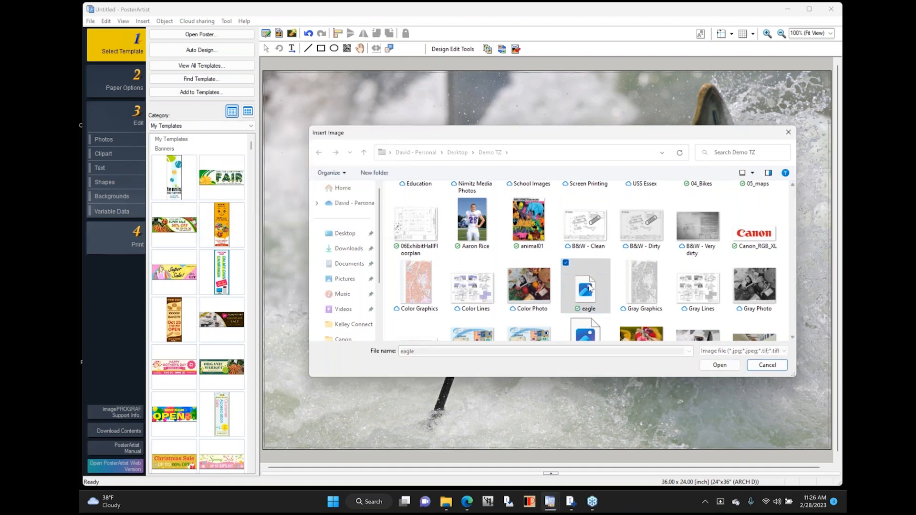
{"action": "left_click_drag", "start_coordinate": [533, 271], "coordinate": [409, 184]}
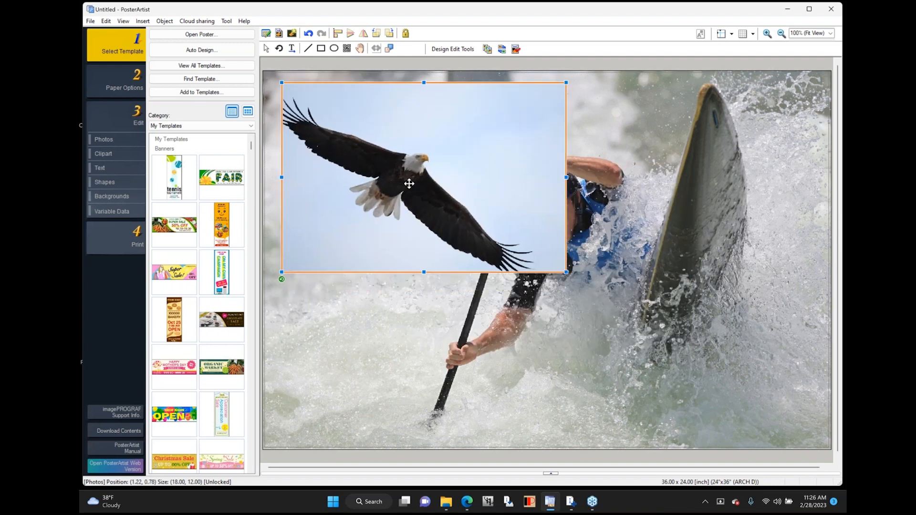
- Remove all the sky around the eagle with the manual Cut Out tool at tolerance 15 with blurred edges
{"action": "right_click", "coordinate": [482, 178]}
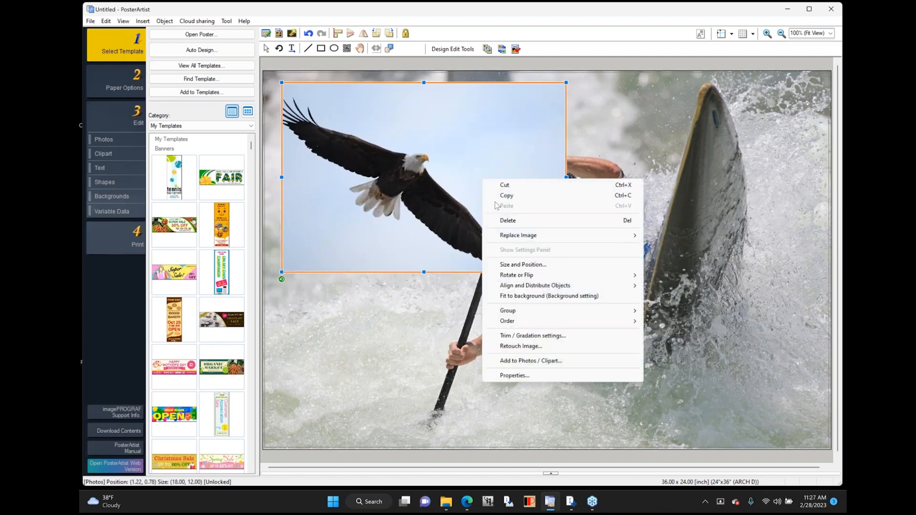
{"action": "left_click", "coordinate": [530, 347]}
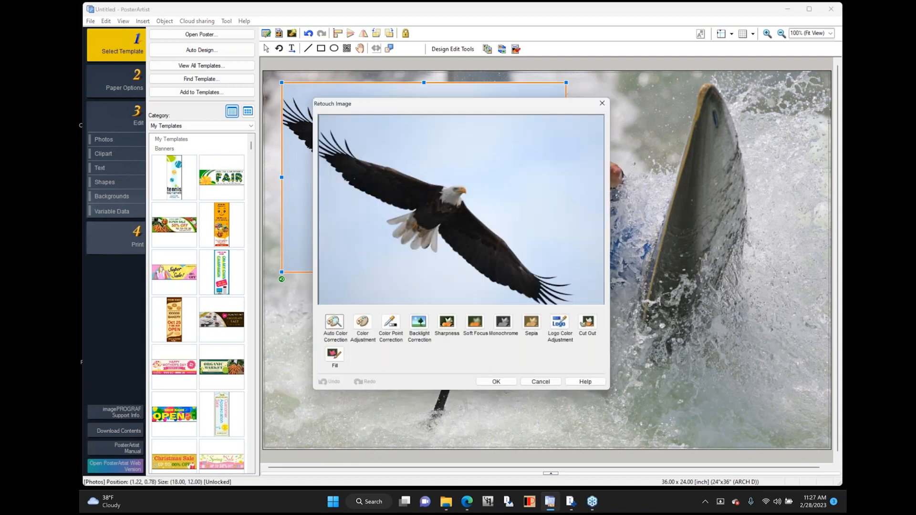
{"action": "left_click", "coordinate": [590, 325]}
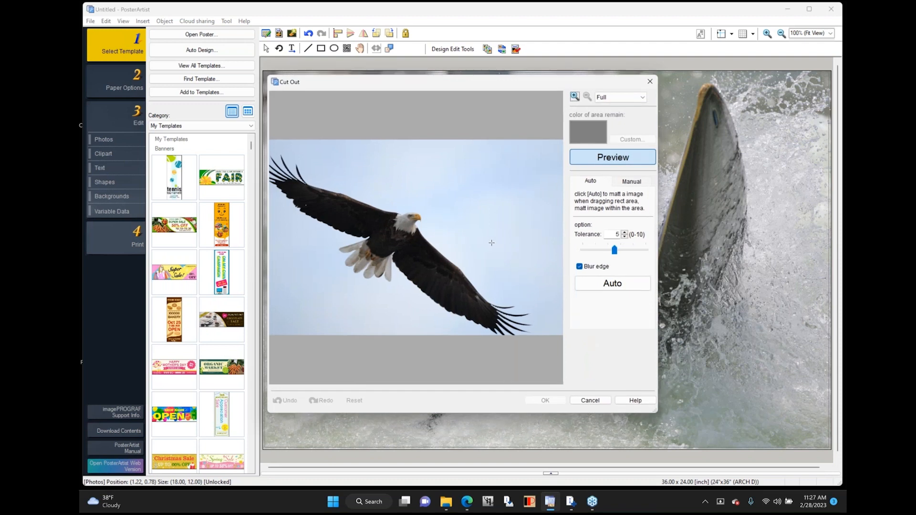
{"action": "left_click", "coordinate": [639, 183]}
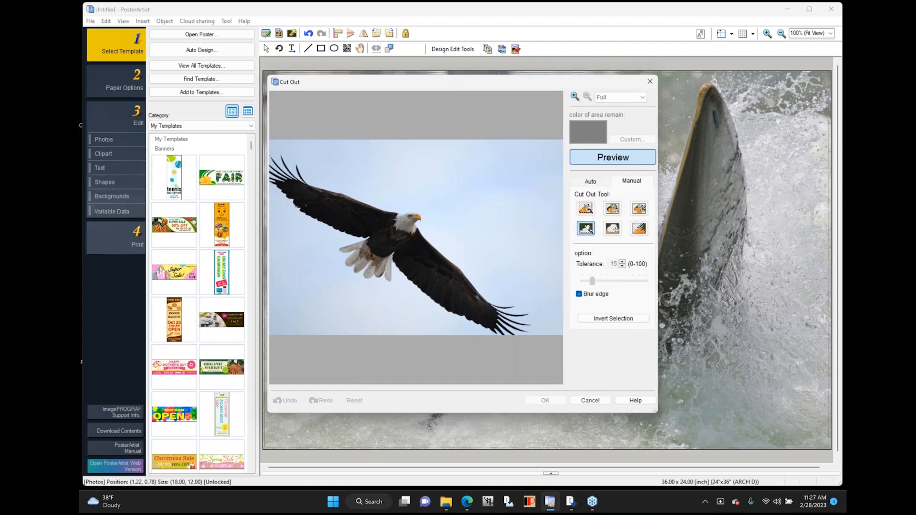
{"action": "left_click", "coordinate": [454, 251]}
{"action": "left_click", "coordinate": [435, 247]}
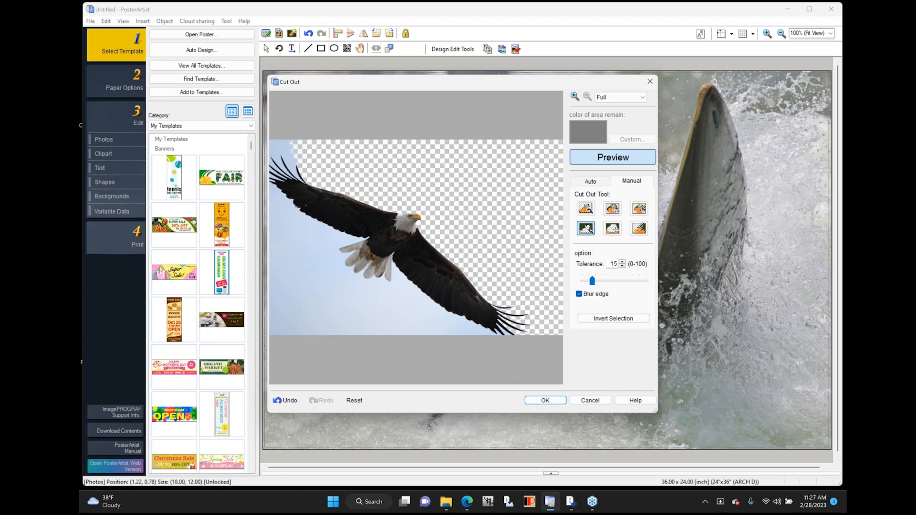
{"action": "left_click", "coordinate": [342, 326]}
{"action": "left_click", "coordinate": [281, 331]}
{"action": "left_click", "coordinate": [407, 292]}
{"action": "left_click", "coordinate": [283, 152]}
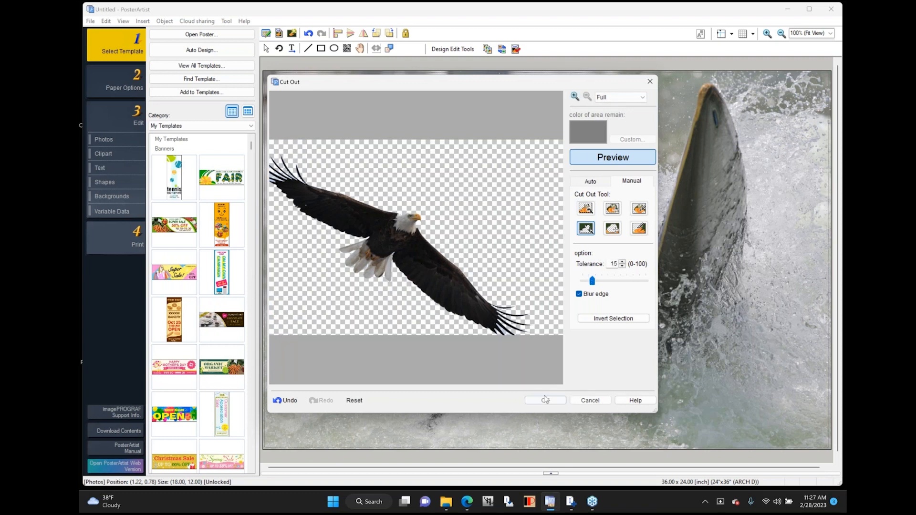
{"action": "left_click", "coordinate": [546, 401]}
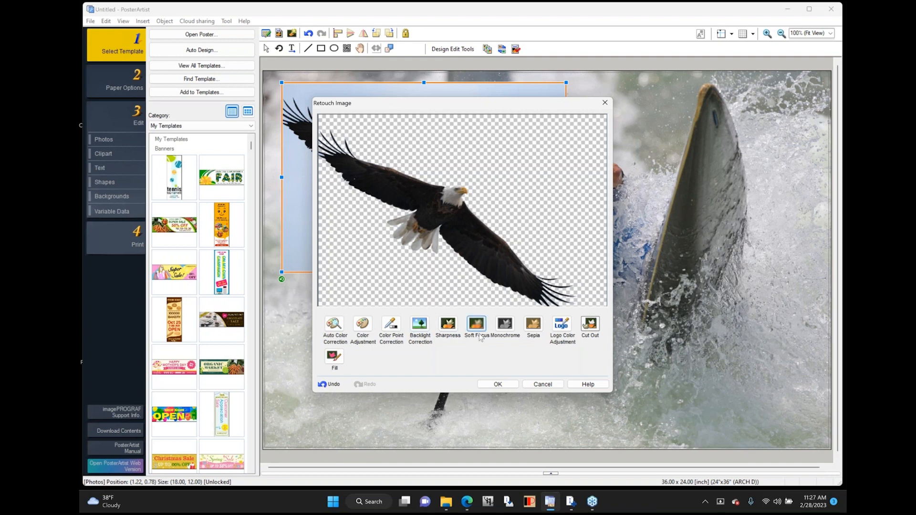
- Apply Backlight Correction at level 16 to the eagle and shrink it to about 10.34 x 7.47 inches
{"action": "left_click", "coordinate": [421, 324]}
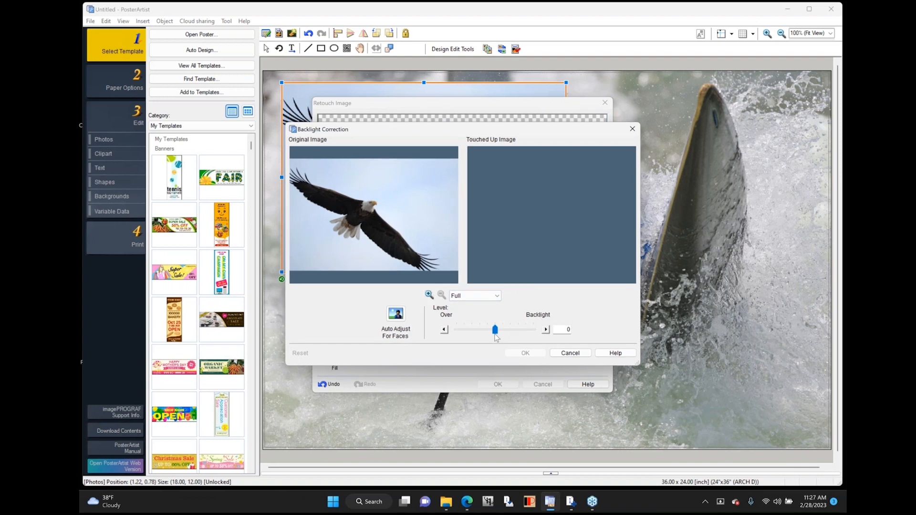
{"action": "left_click_drag", "start_coordinate": [499, 329], "coordinate": [502, 329]}
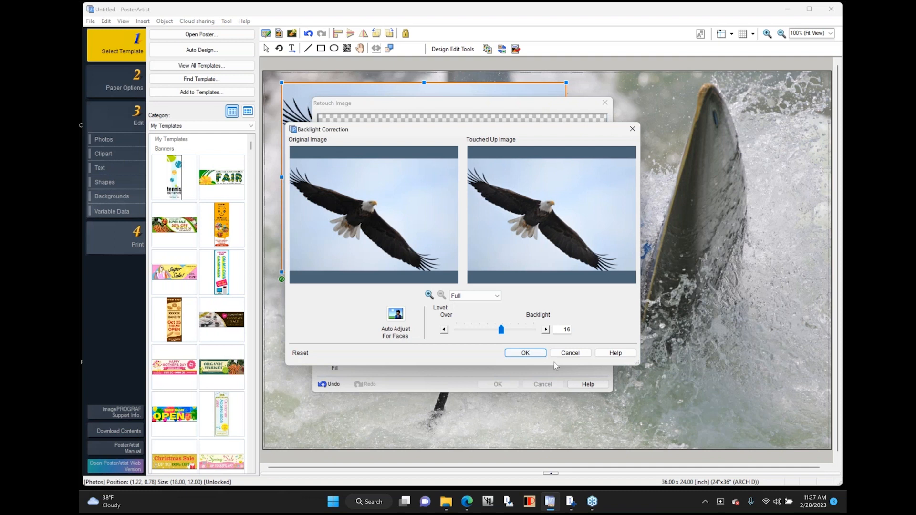
{"action": "left_click", "coordinate": [525, 353]}
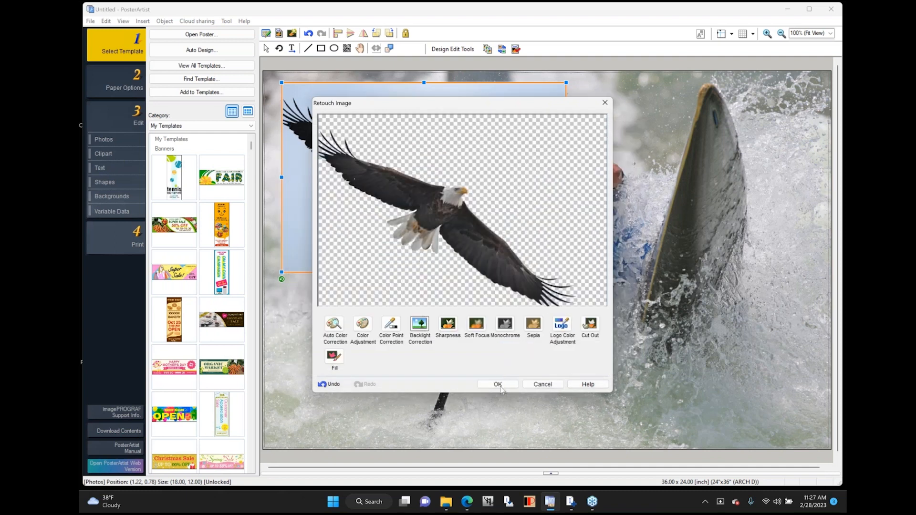
{"action": "left_click", "coordinate": [497, 384]}
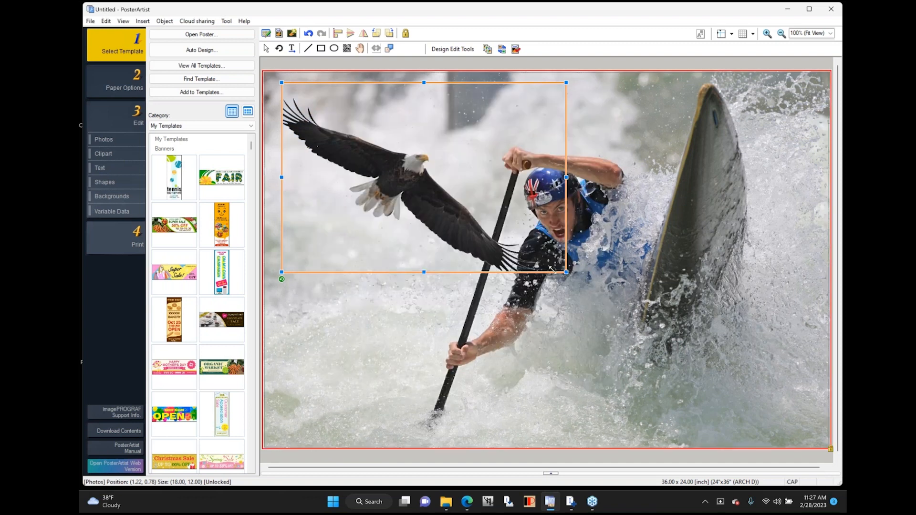
{"action": "left_click_drag", "start_coordinate": [553, 271], "coordinate": [444, 200]}
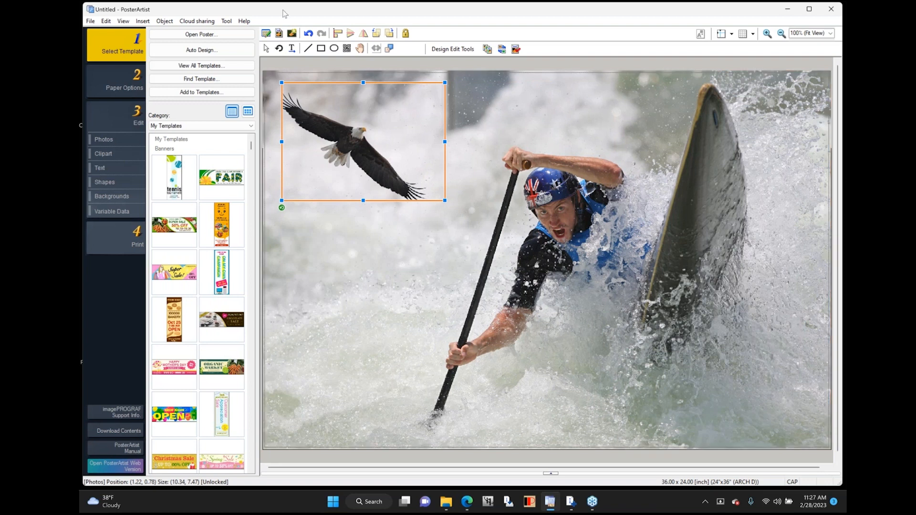
- Undo the last eagle resize and shrink the eagle proportionally to about 9.49 x 6.33 inches
{"action": "left_click", "coordinate": [308, 33]}
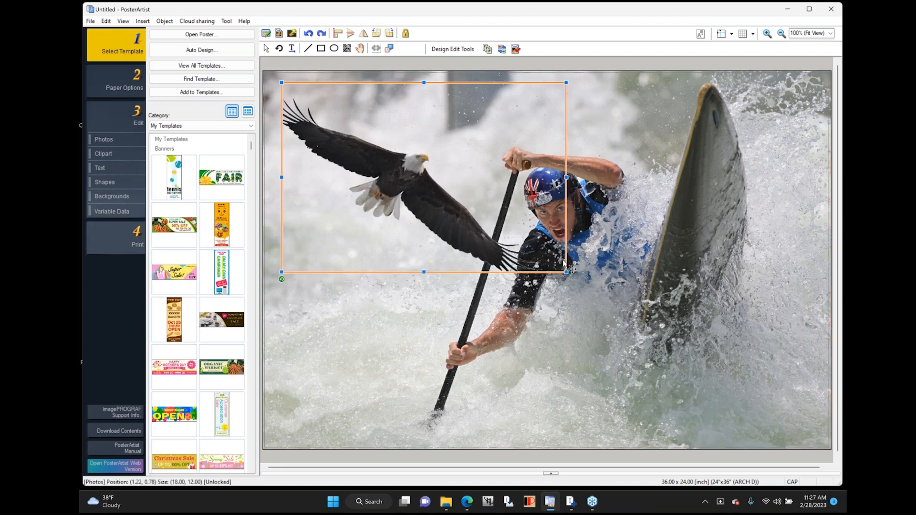
{"action": "left_click_drag", "start_coordinate": [554, 263], "coordinate": [435, 183]}
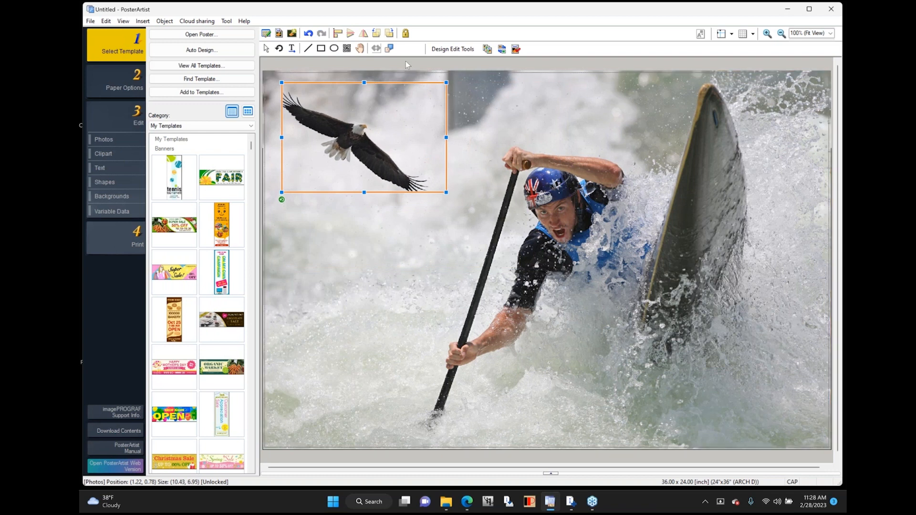
{"action": "left_click", "coordinate": [406, 61]}
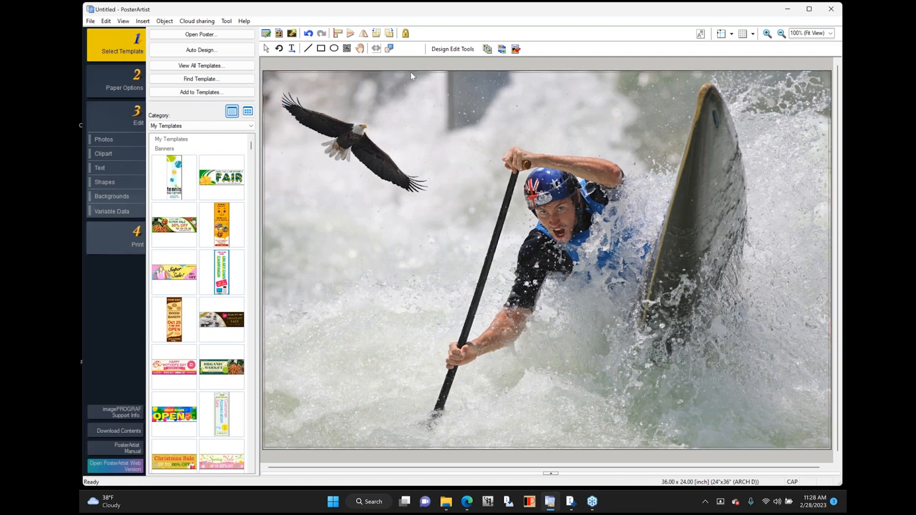
{"action": "left_click", "coordinate": [433, 182]}
{"action": "left_click_drag", "start_coordinate": [437, 186], "coordinate": [422, 176]}
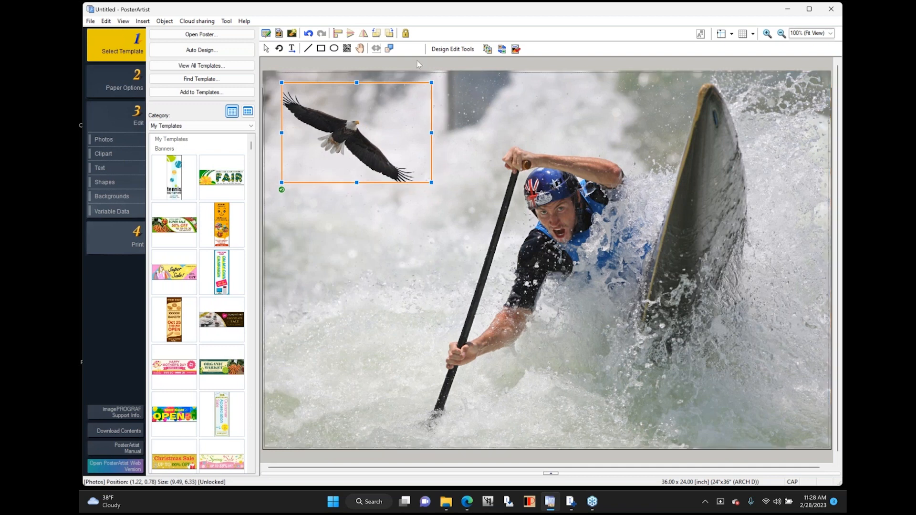
{"action": "left_click", "coordinate": [417, 61]}
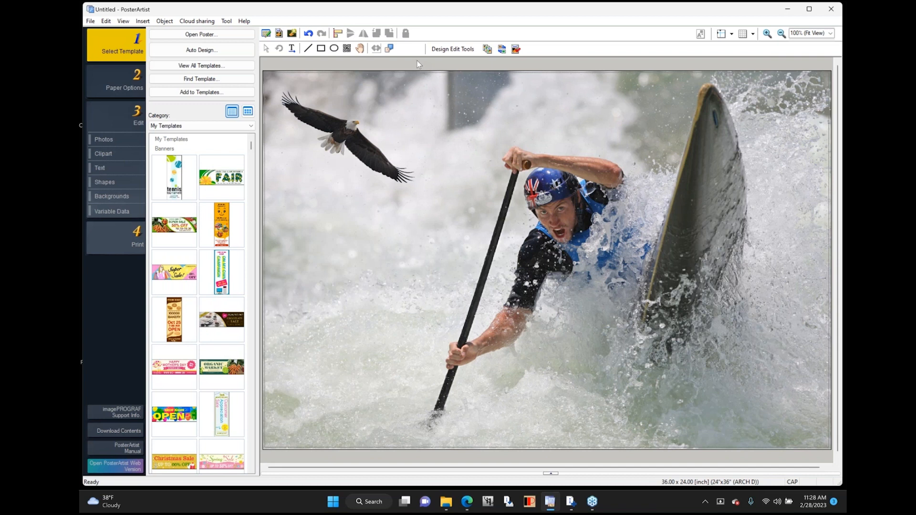
- Browse the built-in photo library down to the image effects and review the list of clipart categories
{"action": "left_click", "coordinate": [123, 85]}
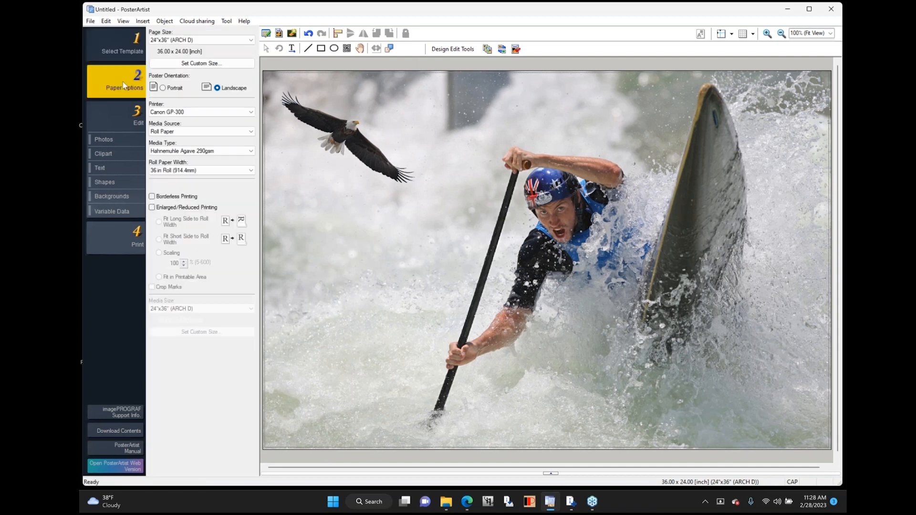
{"action": "left_click", "coordinate": [111, 139]}
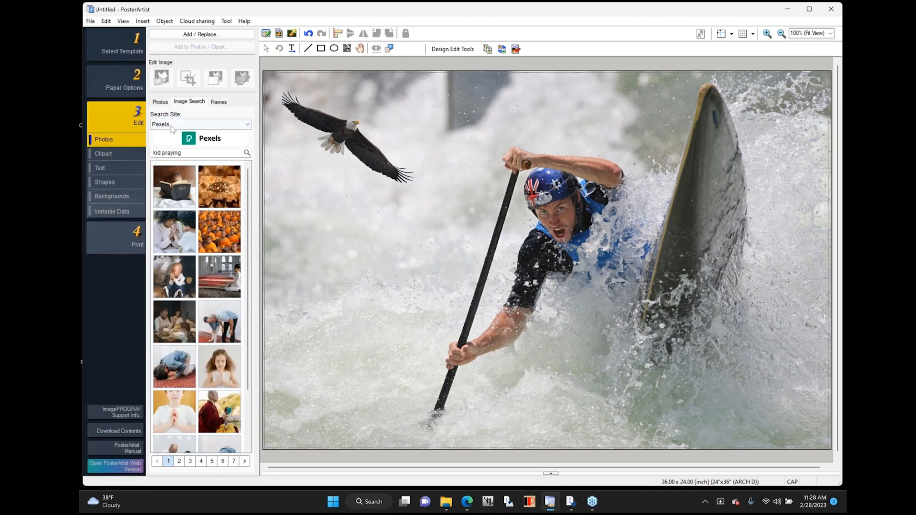
{"action": "left_click", "coordinate": [160, 101]}
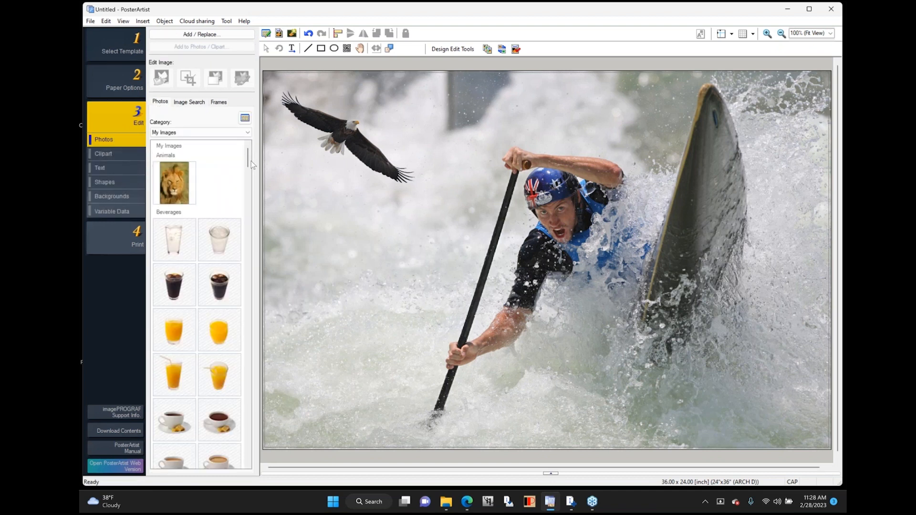
{"action": "left_click_drag", "start_coordinate": [252, 164], "coordinate": [249, 326]}
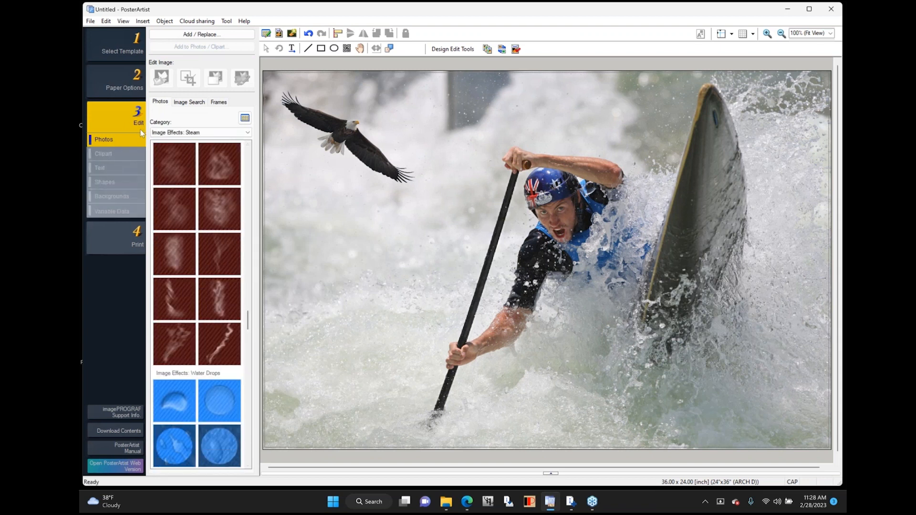
{"action": "left_click", "coordinate": [111, 152]}
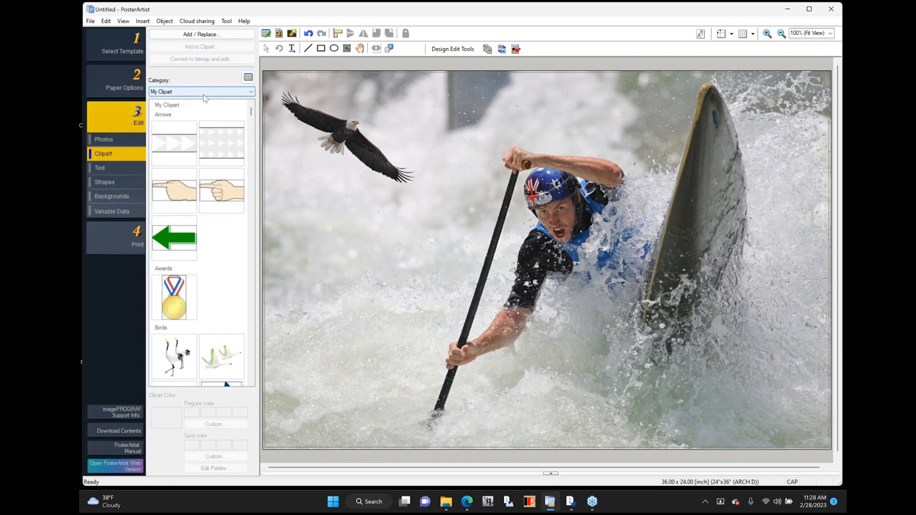
{"action": "left_click", "coordinate": [251, 92]}
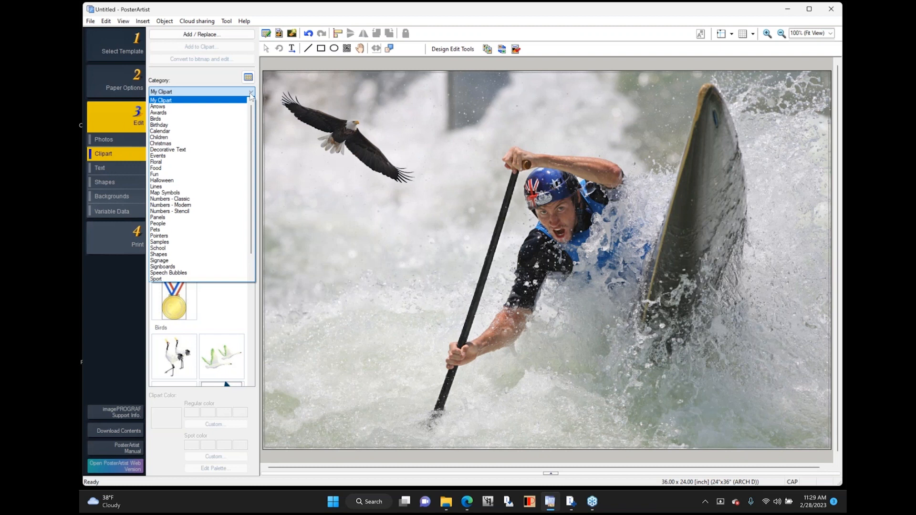
{"action": "left_click", "coordinate": [213, 77]}
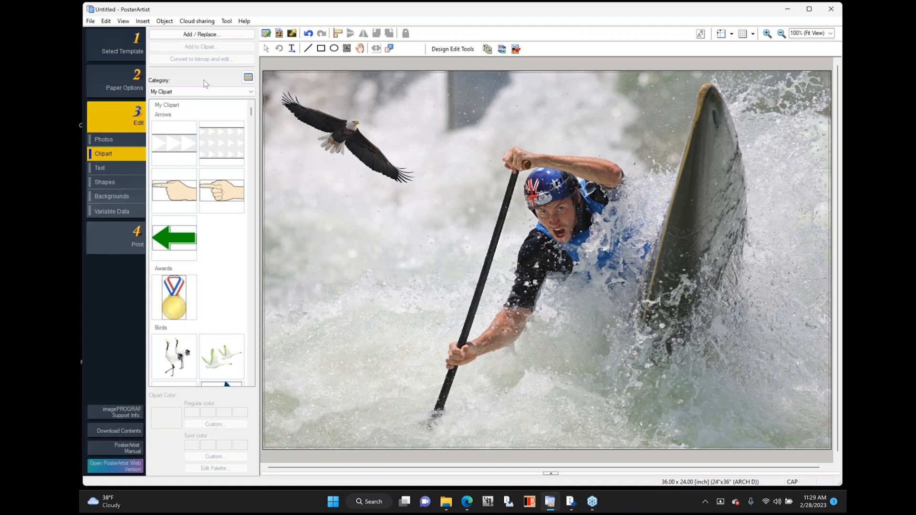
- Review the paper options and check the lock status of the kayaker background photo
{"action": "left_click", "coordinate": [110, 78]}
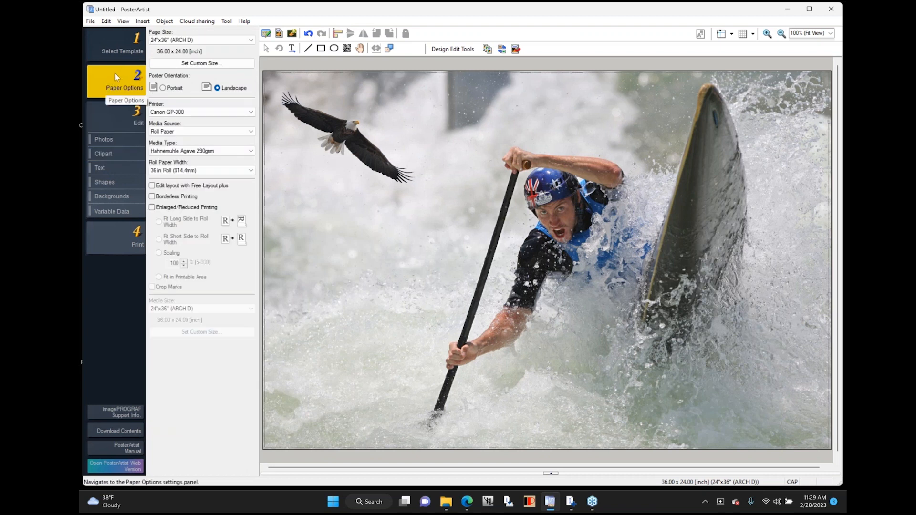
{"action": "left_click", "coordinate": [118, 115]}
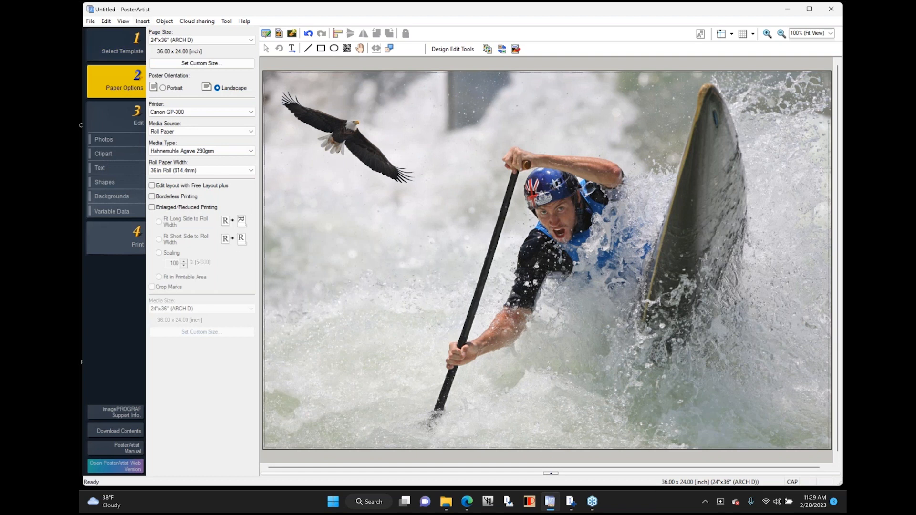
{"action": "left_click", "coordinate": [290, 216]}
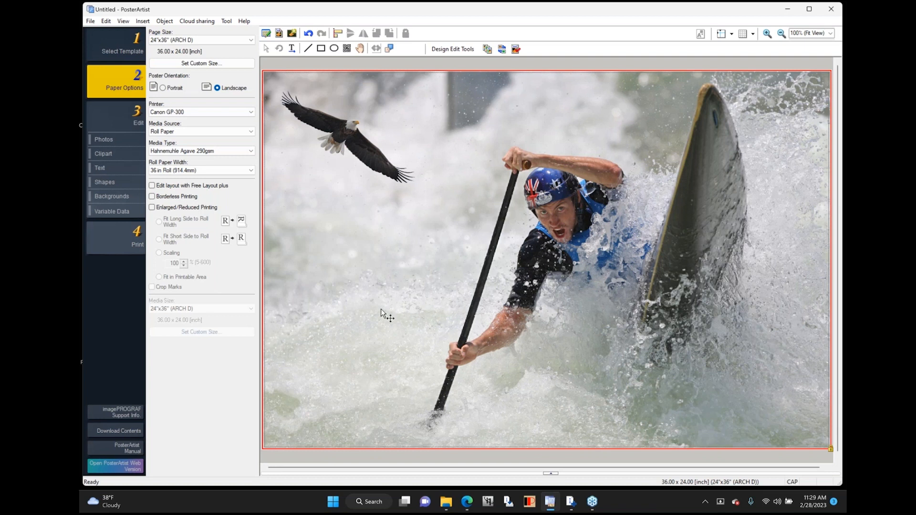
{"action": "left_click", "coordinate": [406, 33]}
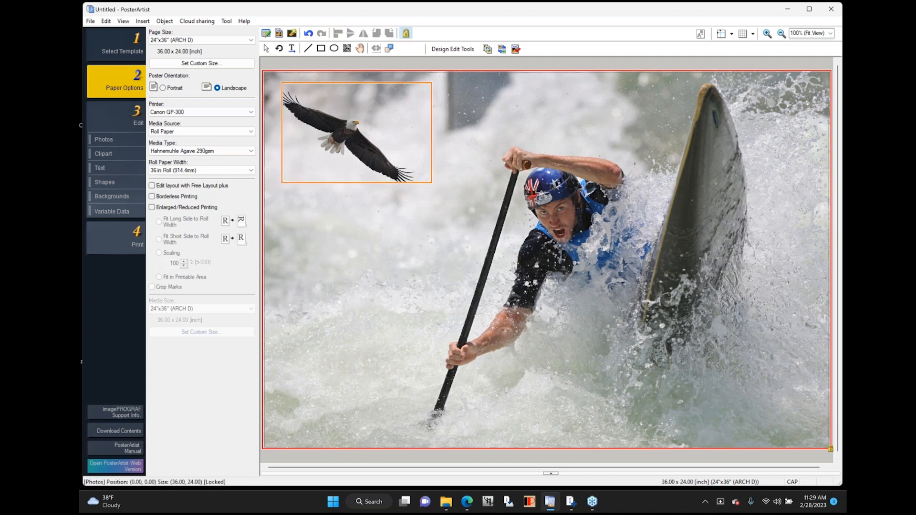
{"action": "left_click", "coordinate": [390, 64]}
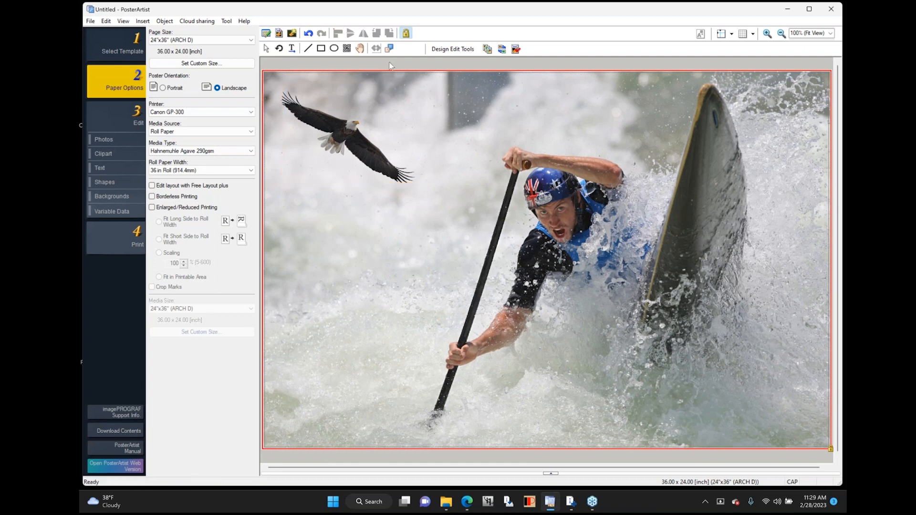
- View all poster templates with large thumbnails and close the overview without choosing one
{"action": "left_click", "coordinate": [109, 46]}
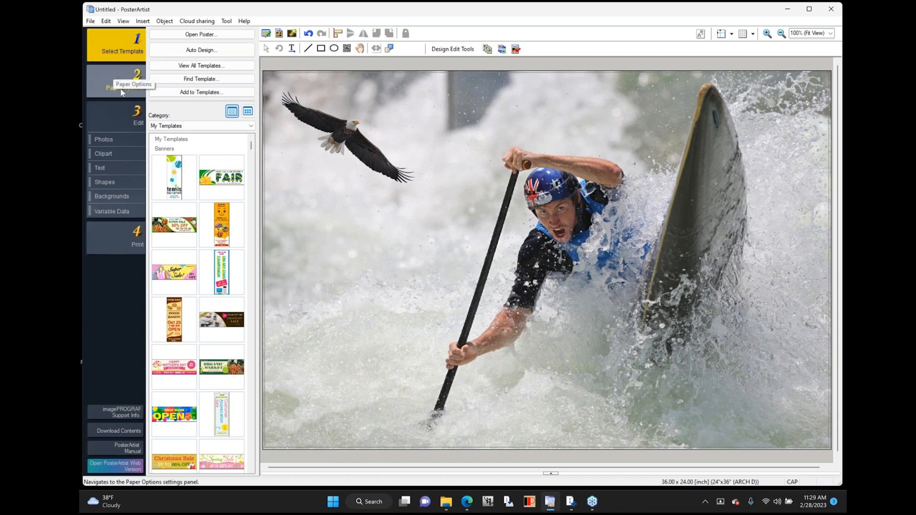
{"action": "mouse_move", "coordinate": [252, 146]}
{"action": "left_mouse_down"}
{"action": "mouse_move", "coordinate": [253, 204]}
{"action": "mouse_move", "coordinate": [244, 139]}
{"action": "left_mouse_up"}
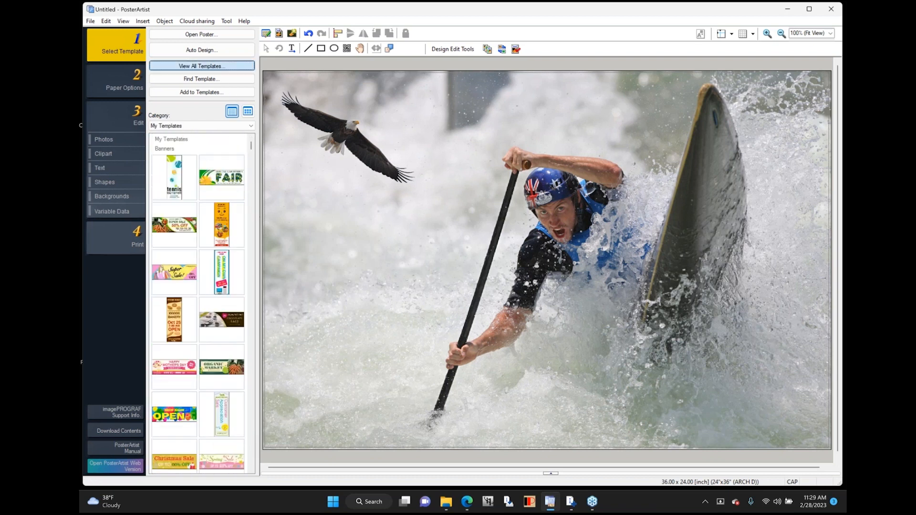
{"action": "left_click", "coordinate": [202, 66]}
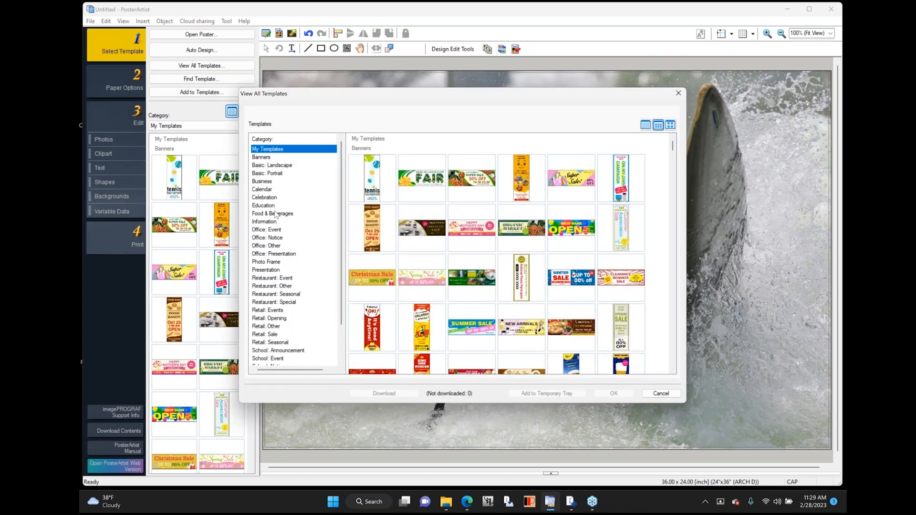
{"action": "left_click", "coordinate": [645, 125]}
{"action": "left_click", "coordinate": [671, 125]}
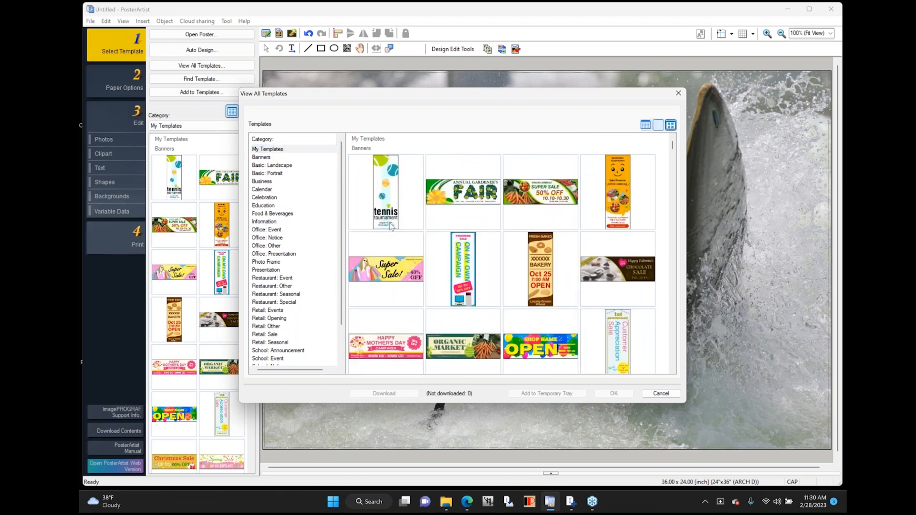
{"action": "left_click", "coordinate": [678, 95]}
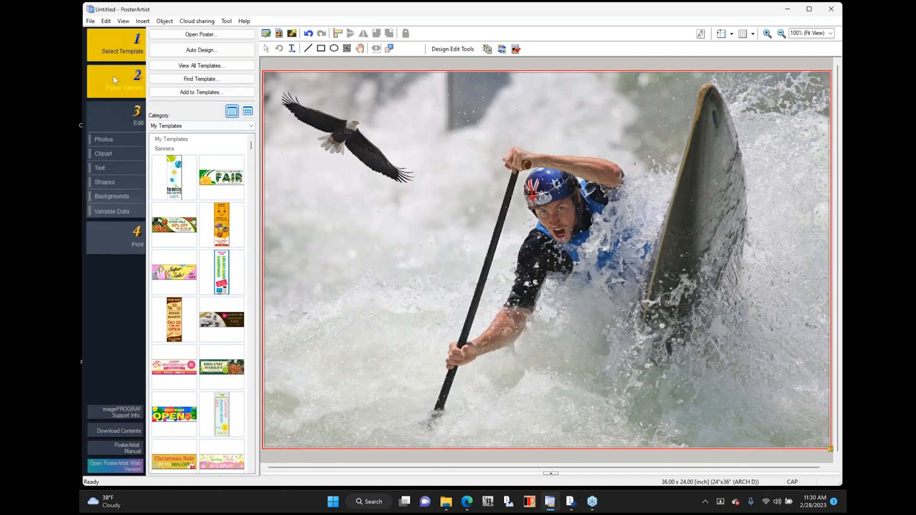
- Examine the paper options and the custom page size settings without changing them
{"action": "left_click", "coordinate": [113, 78]}
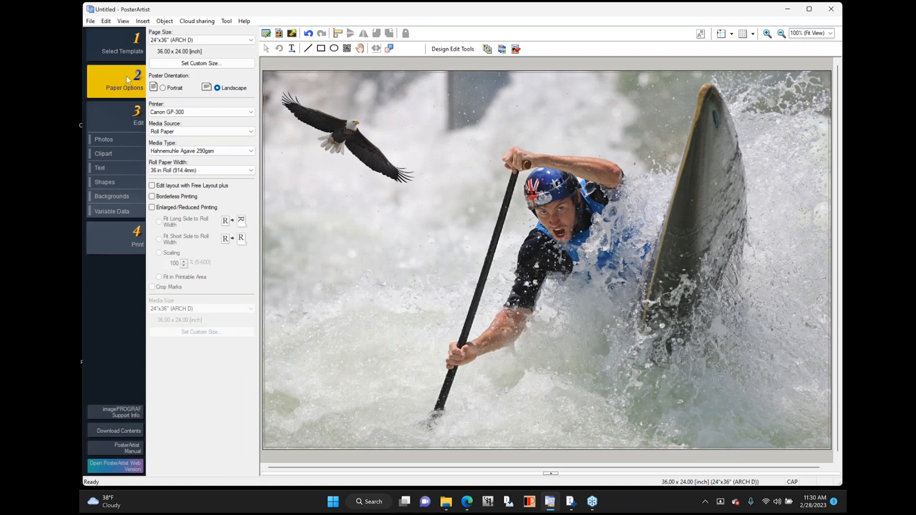
{"action": "left_click", "coordinate": [197, 64]}
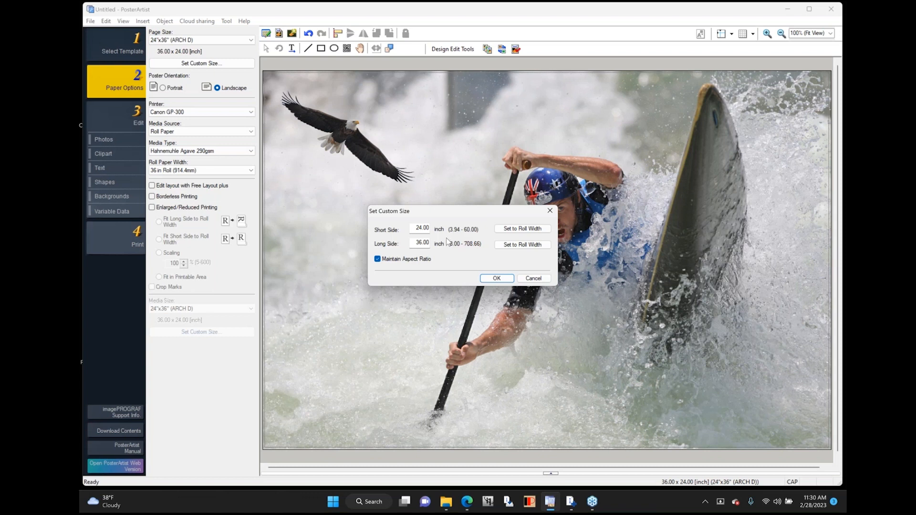
{"action": "left_click", "coordinate": [534, 278]}
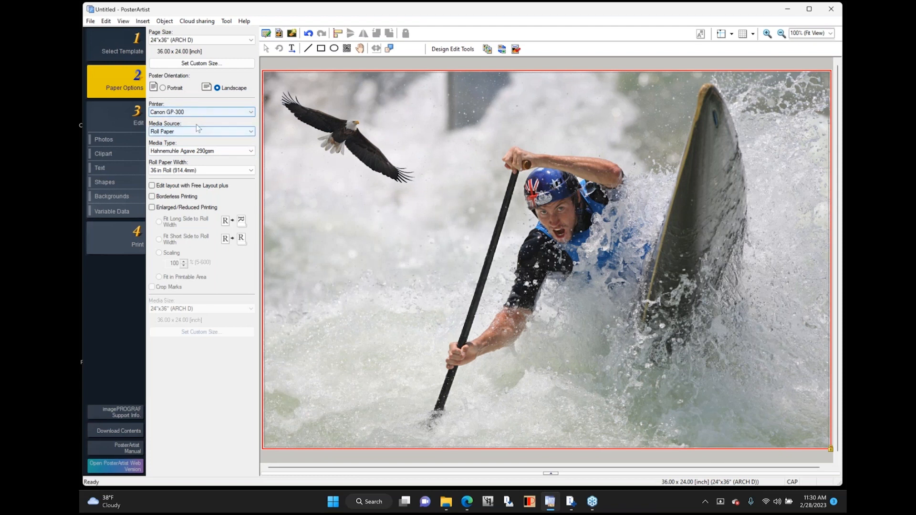
{"action": "key", "text": "Tab"}
{"action": "key", "text": "Tab"}
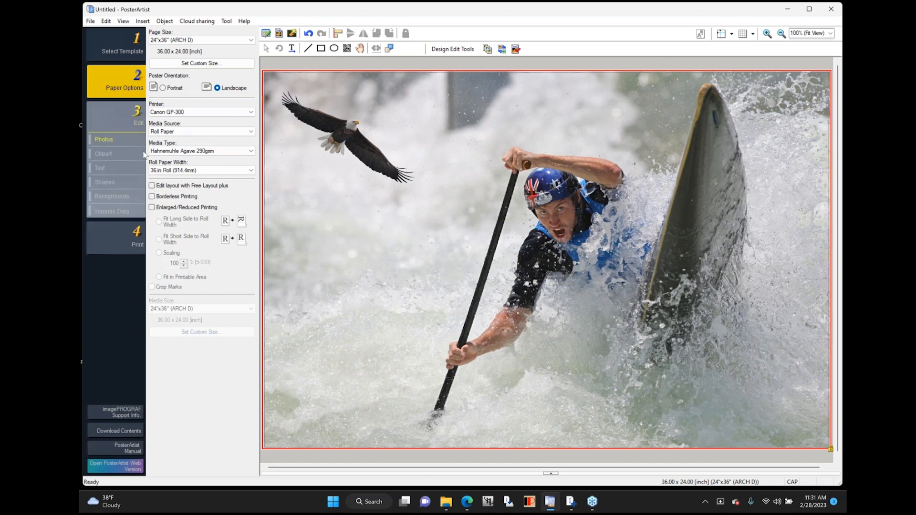
- Look through the clipart, text, background and variable data editing options
{"action": "left_click", "coordinate": [110, 153]}
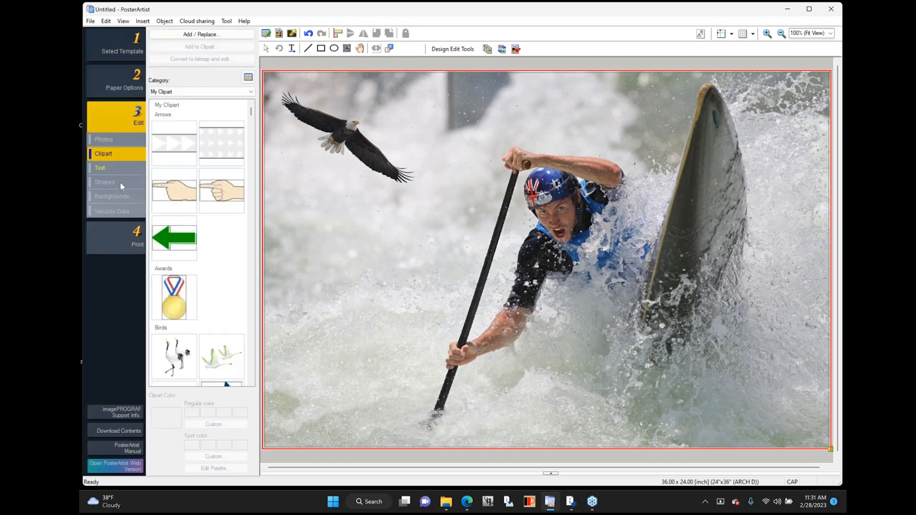
{"action": "left_click", "coordinate": [110, 170]}
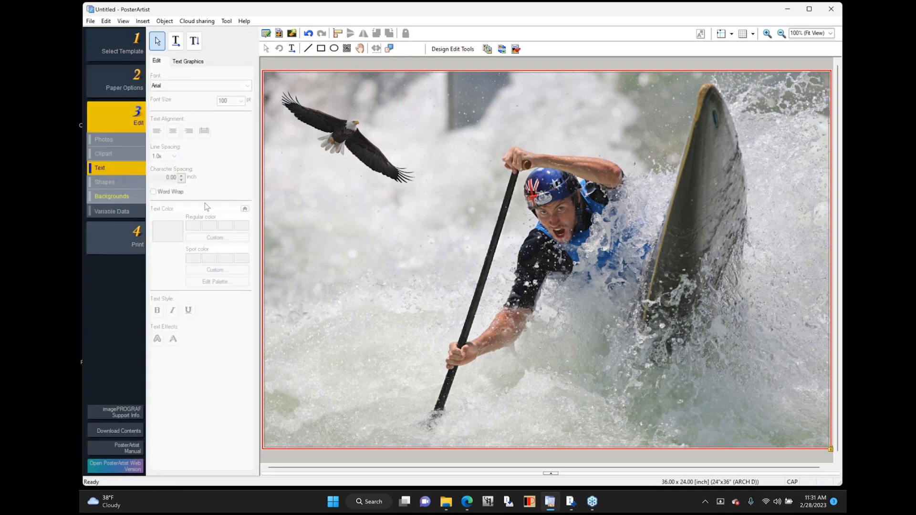
{"action": "left_click", "coordinate": [113, 197]}
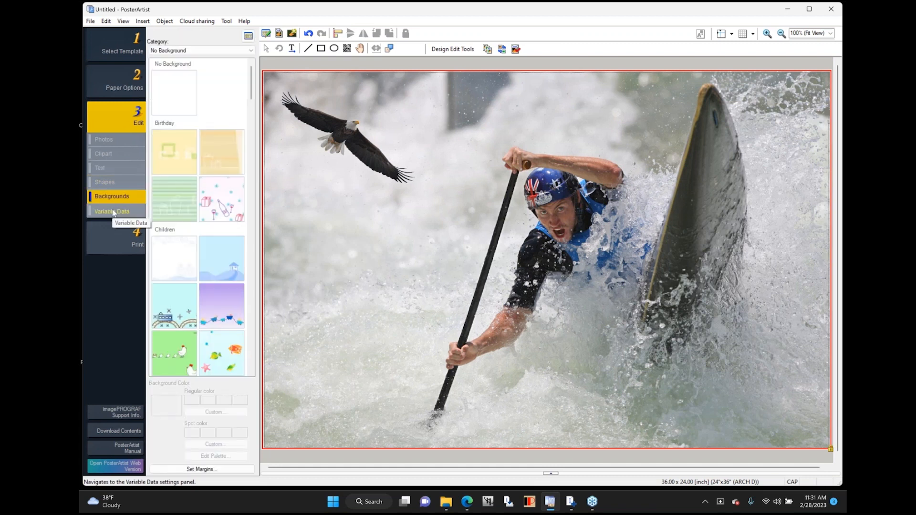
{"action": "left_click", "coordinate": [114, 211]}
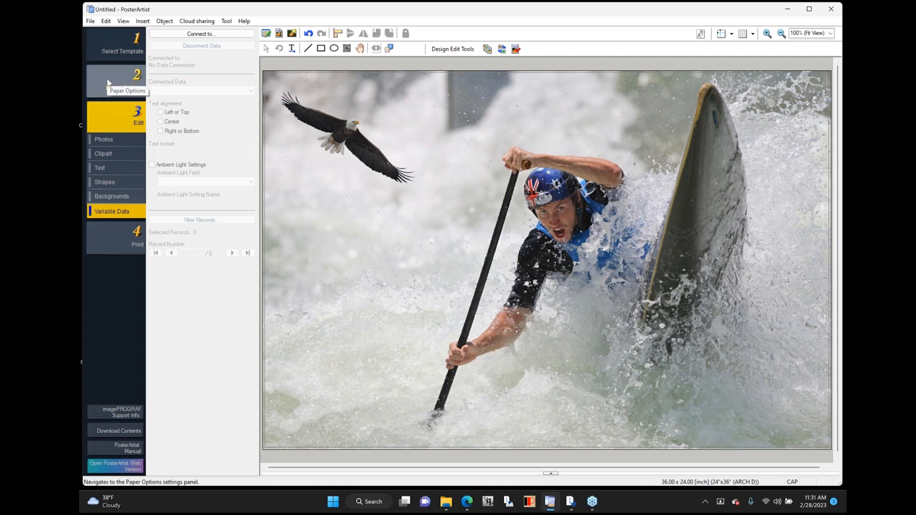
- Start a new poster without saving the current one and set its page size to Letter (8.5"x11")
{"action": "left_click", "coordinate": [90, 21]}
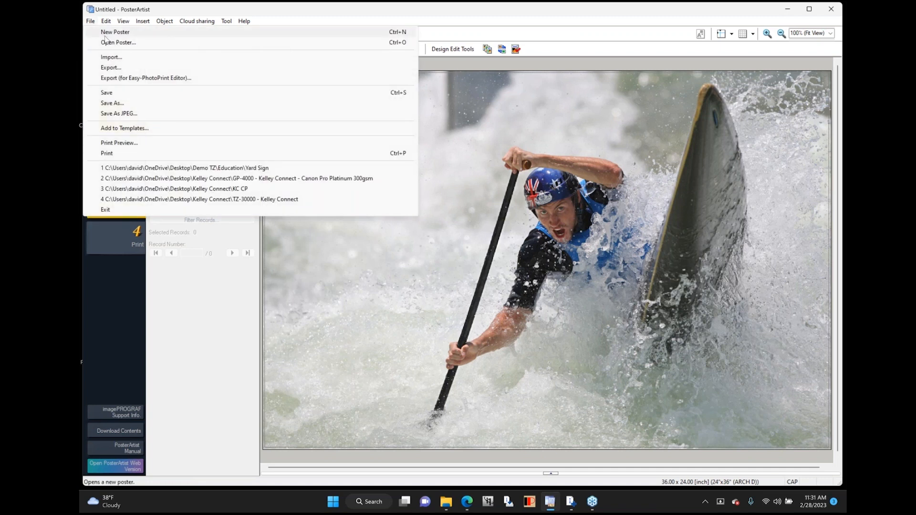
{"action": "left_click", "coordinate": [106, 36]}
{"action": "left_click", "coordinate": [470, 271]}
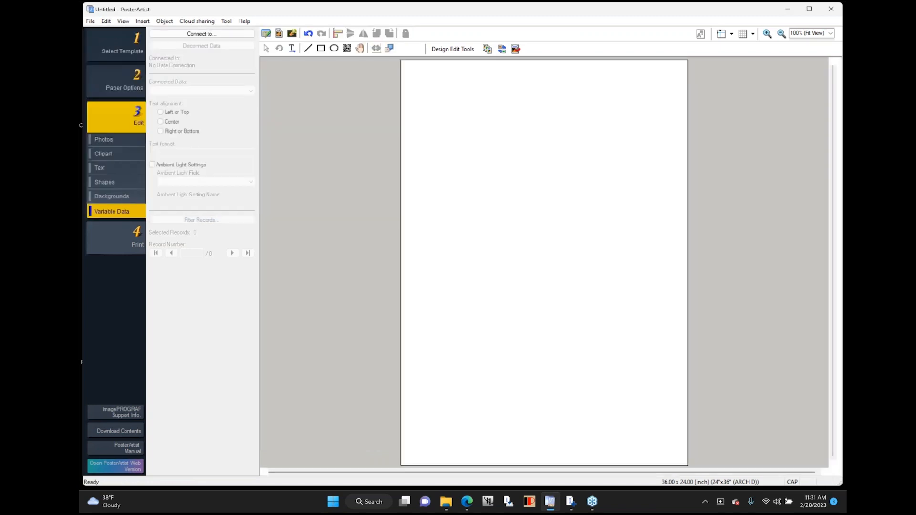
{"action": "left_click", "coordinate": [117, 76]}
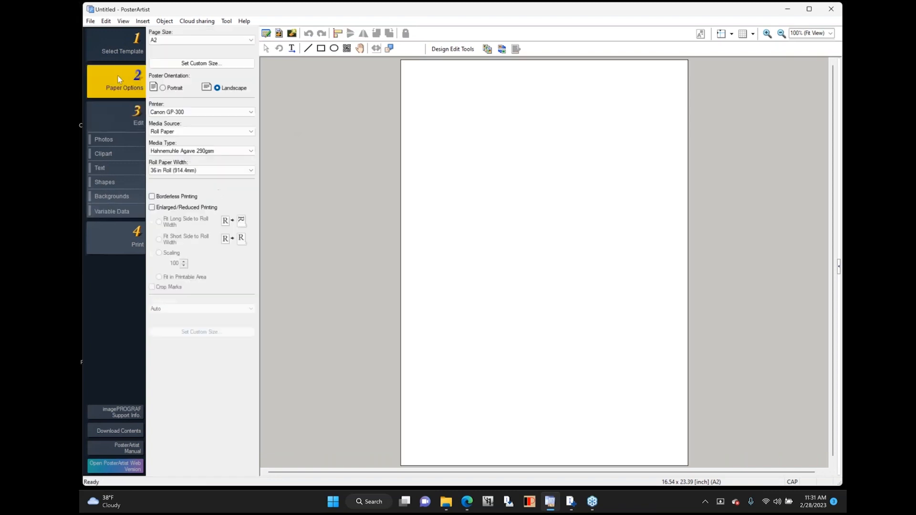
{"action": "left_click", "coordinate": [188, 40]}
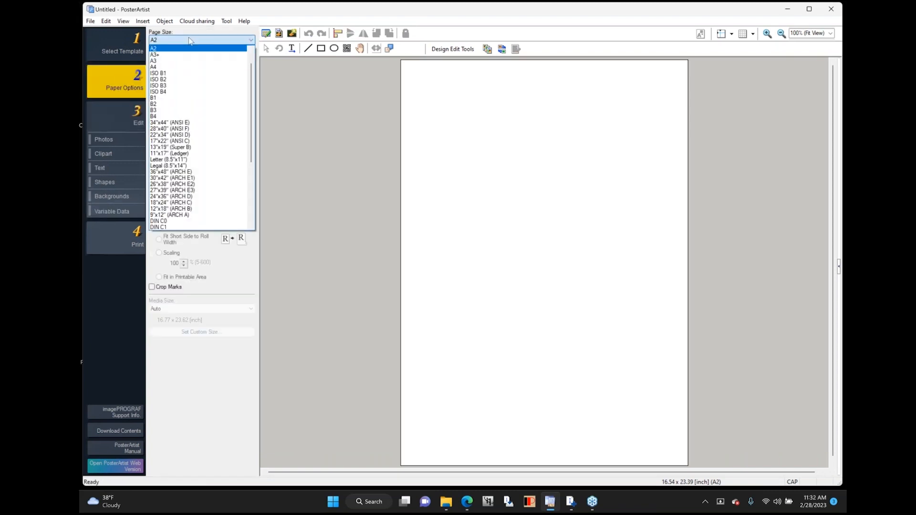
{"action": "left_click", "coordinate": [178, 160]}
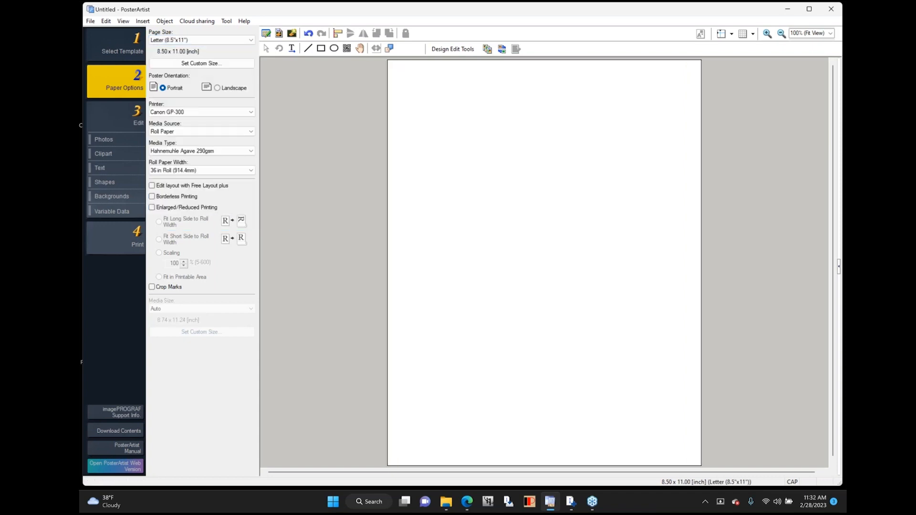
- Switch the poster to landscape and insert the image Award_k - Copy from the Education folder onto the page
{"action": "left_click", "coordinate": [229, 88]}
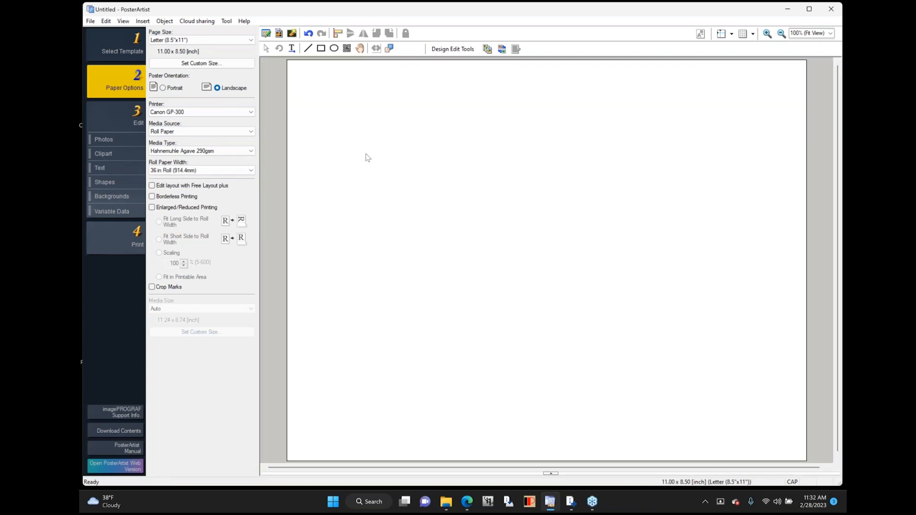
{"action": "left_click", "coordinate": [143, 22]}
{"action": "mouse_move", "coordinate": [186, 34]}
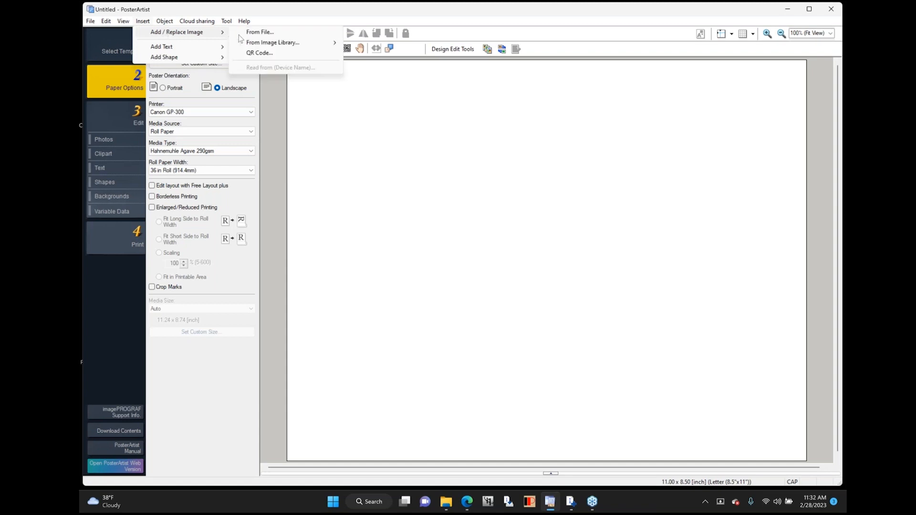
{"action": "left_click", "coordinate": [253, 32]}
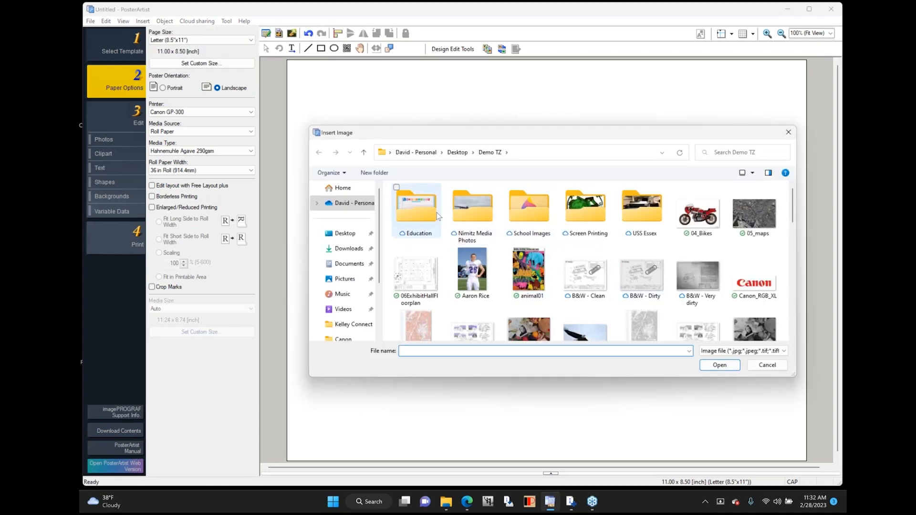
{"action": "left_click", "coordinate": [424, 210]}
{"action": "double_click", "coordinate": [425, 210]}
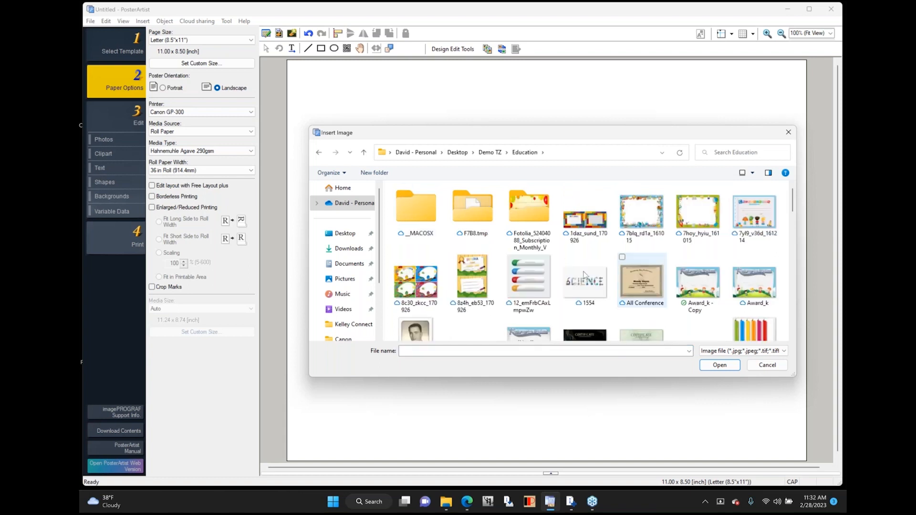
{"action": "left_click", "coordinate": [706, 284]}
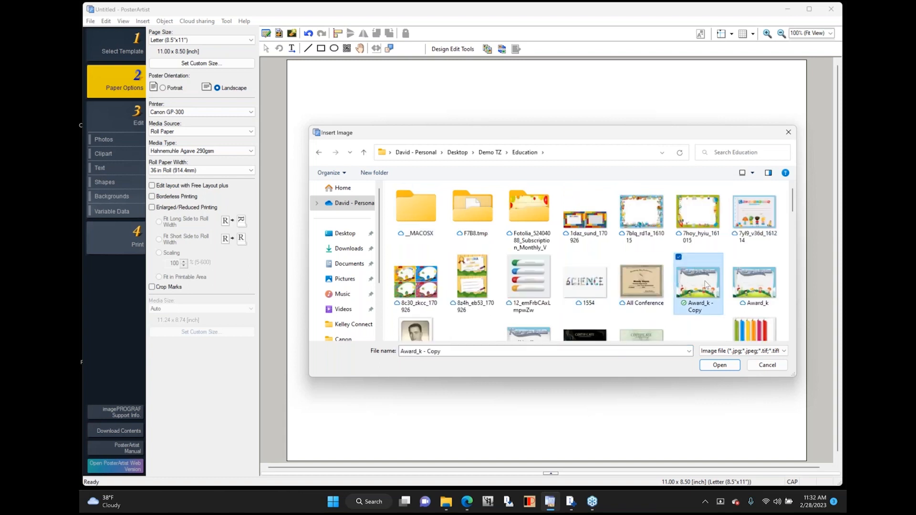
{"action": "double_click", "coordinate": [706, 284]}
{"action": "left_click_drag", "start_coordinate": [600, 286], "coordinate": [531, 250]}
- Set the diploma image to 8.5 inches high and 11 inches wide at position 0, 0, and lock it in place
{"action": "right_click", "coordinate": [512, 223]}
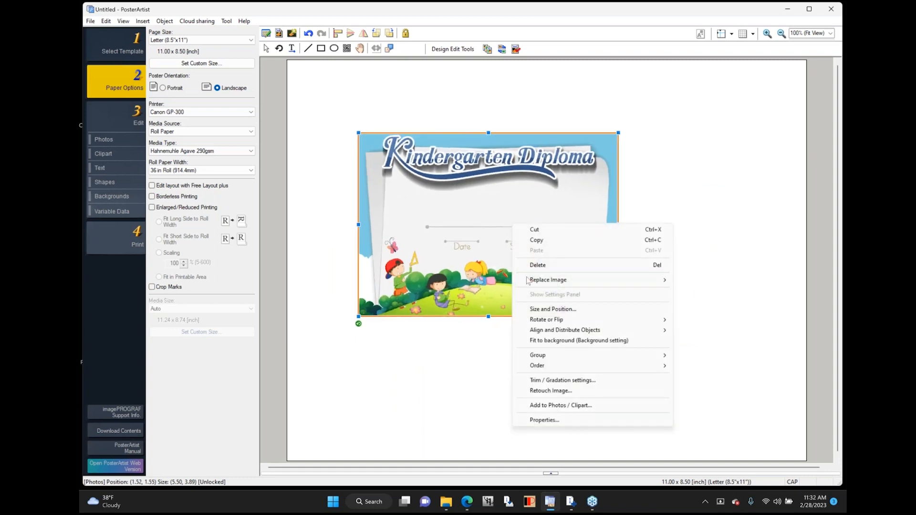
{"action": "left_click", "coordinate": [544, 309]}
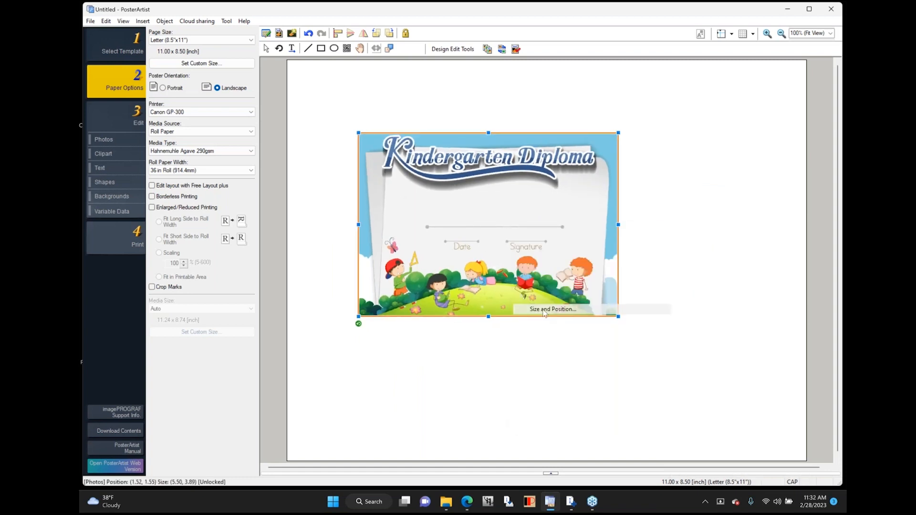
{"action": "type", "text": "8"}
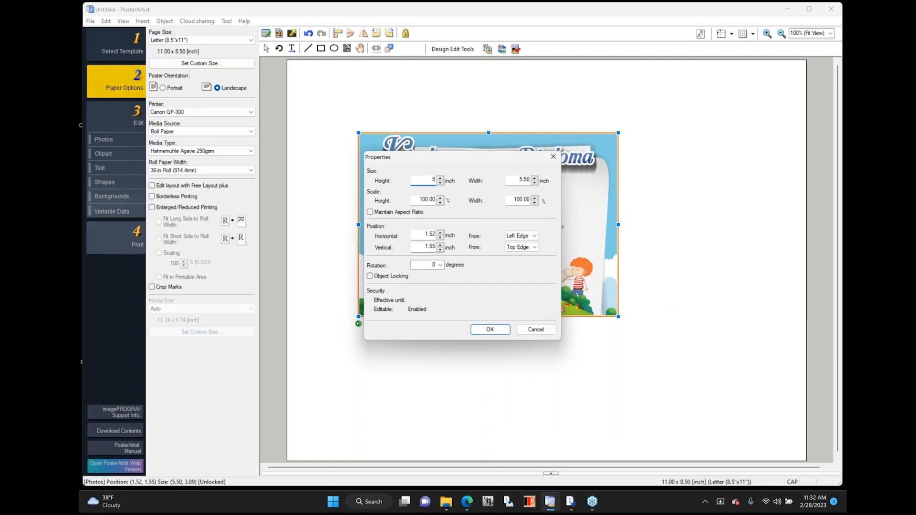
{"action": "type", "text": ".5"}
{"action": "key", "text": "Tab"}
{"action": "type", "text": "11"}
{"action": "key", "text": "Tab"}
{"action": "key", "text": "Tab"}
{"action": "key", "text": "Tab"}
{"action": "key", "text": "Tab"}
{"action": "key", "text": "Tab"}
{"action": "key", "text": "Tab"}
{"action": "type", "text": "0"}
{"action": "key", "text": "Return"}
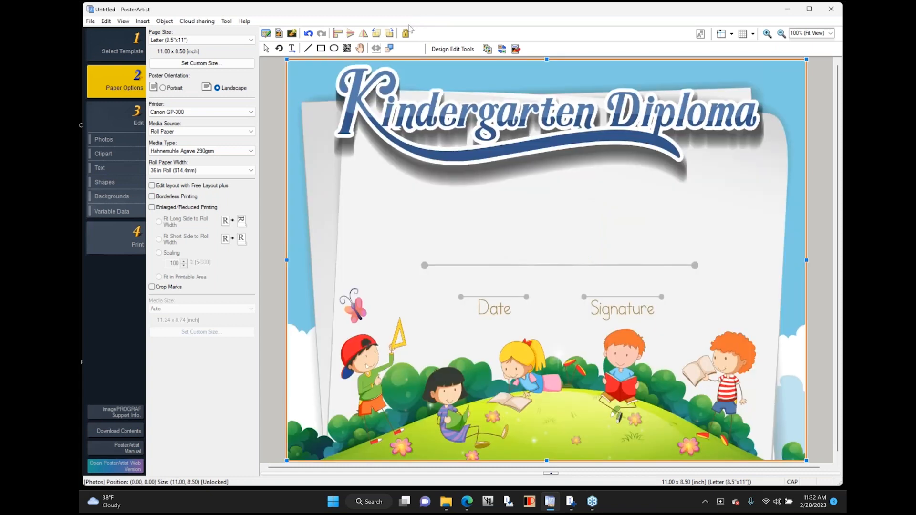
{"action": "left_click", "coordinate": [407, 33]}
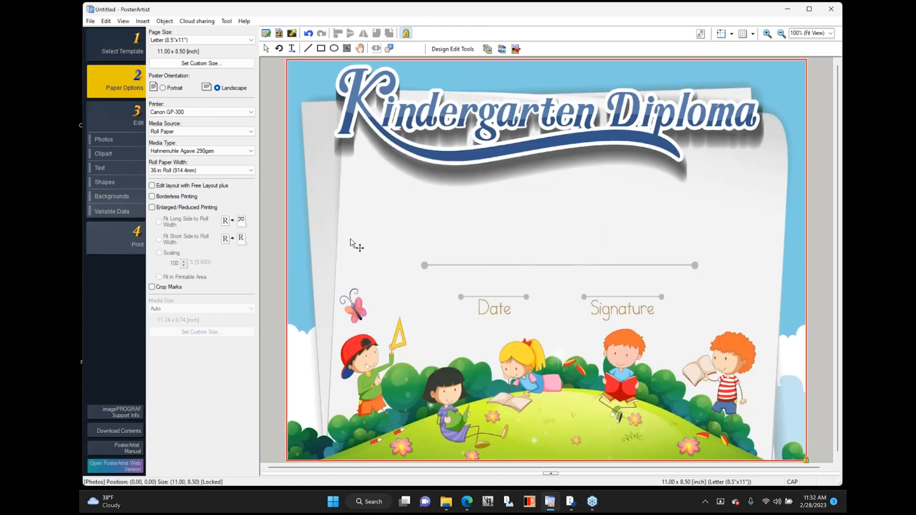
{"action": "left_click", "coordinate": [282, 239]}
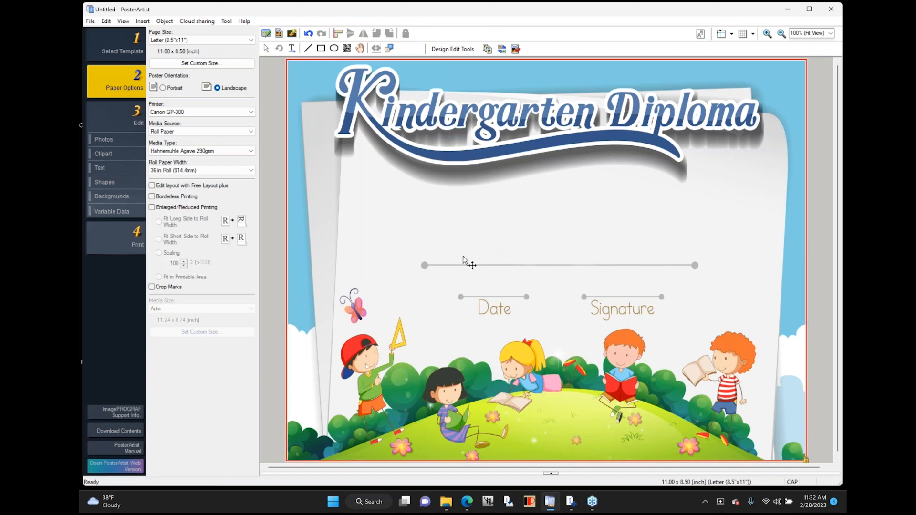
- Add a horizontal text object containing "&" and place it on the long blank line above Date and Signature
{"action": "left_click", "coordinate": [101, 168]}
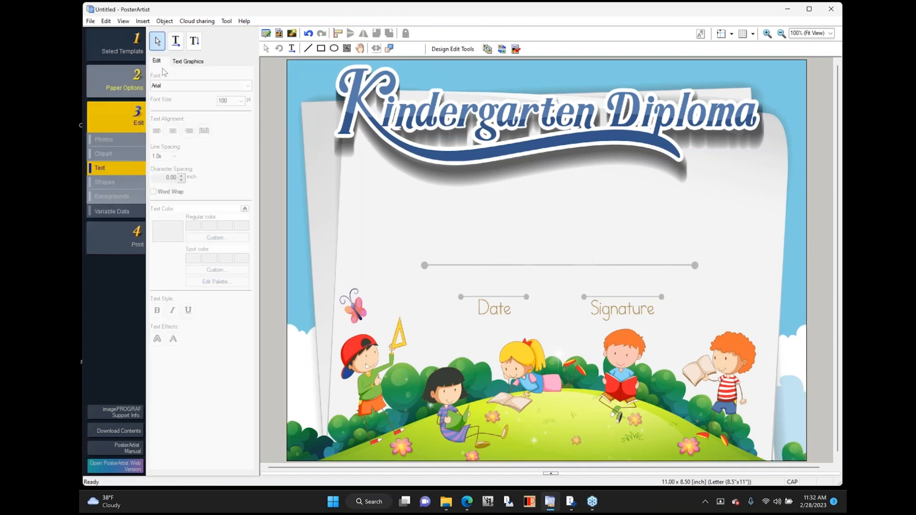
{"action": "left_click", "coordinate": [171, 43]}
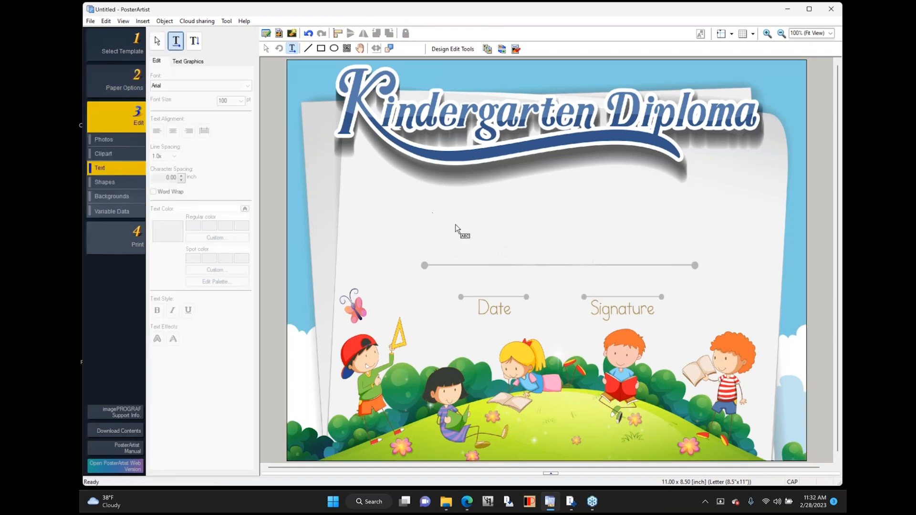
{"action": "left_click", "coordinate": [513, 226]}
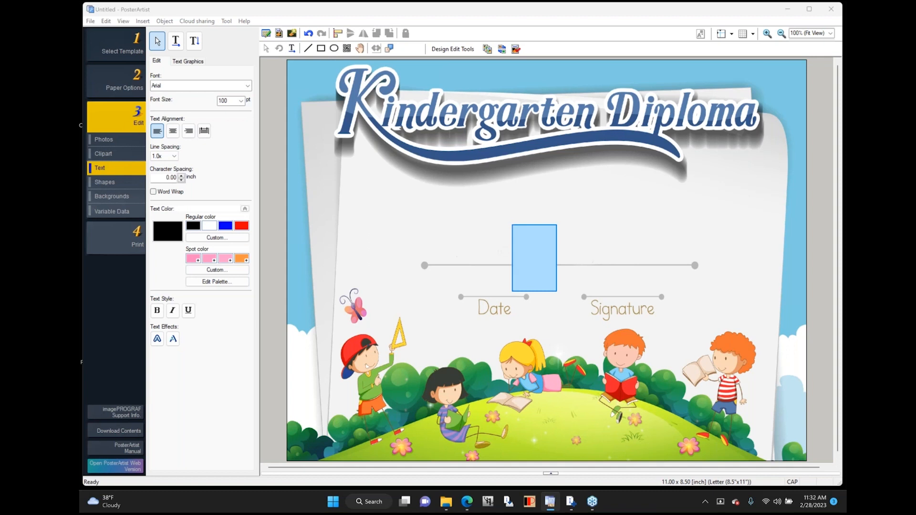
{"action": "type", "text": "&"}
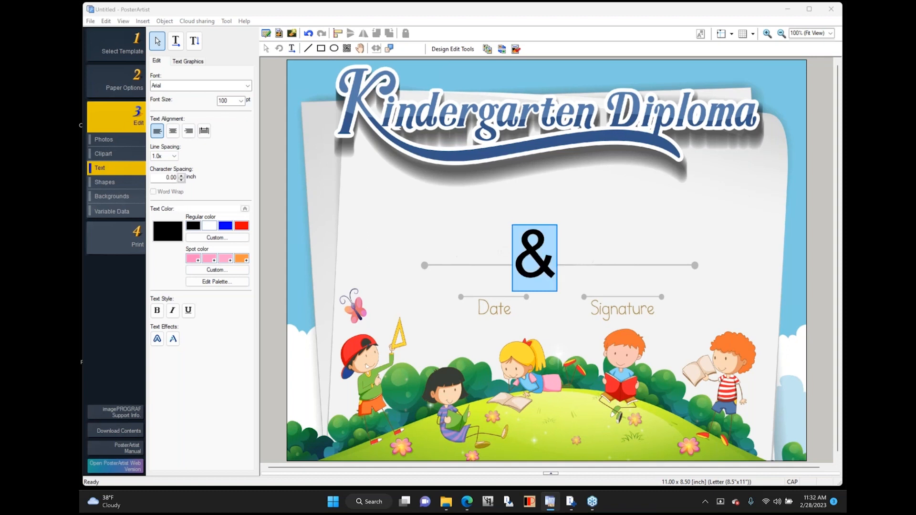
{"action": "left_click", "coordinate": [686, 248]}
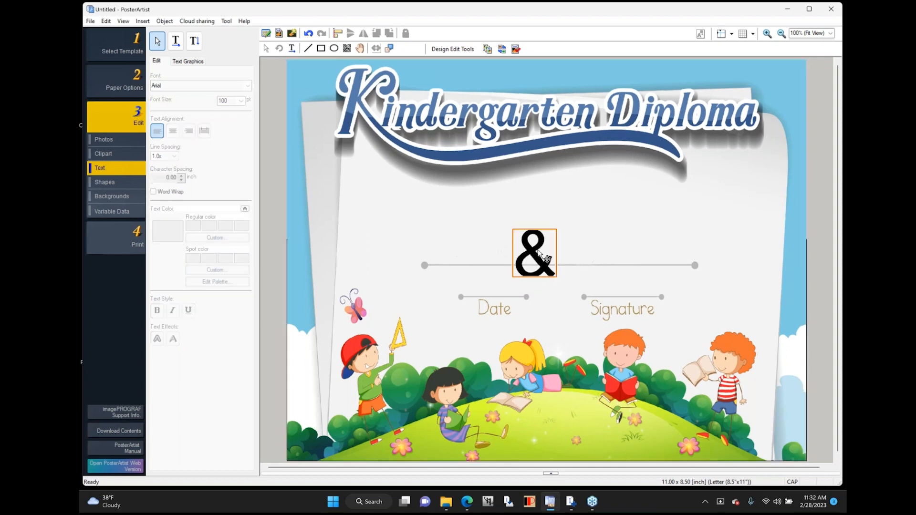
{"action": "left_click_drag", "start_coordinate": [550, 244], "coordinate": [561, 236]}
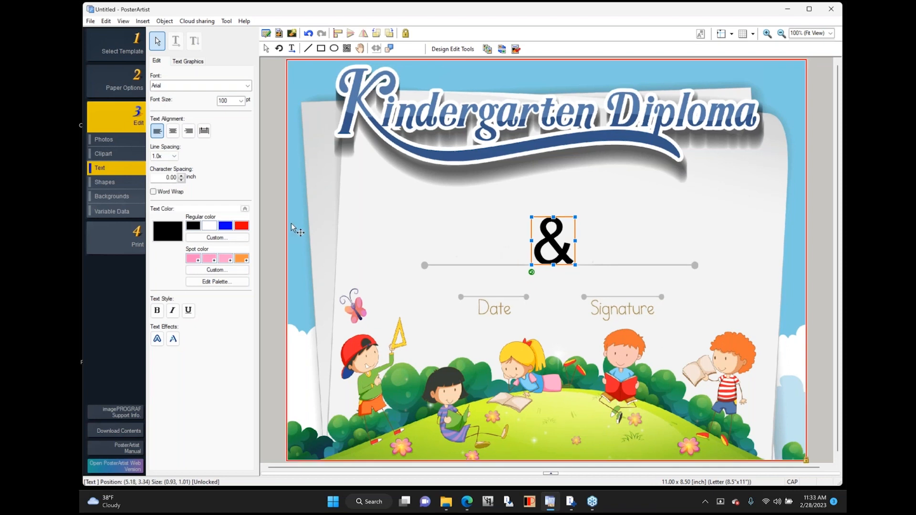
- Set the "&" text's font to Barlow Condensed ExtraBold and scale it down to 60 pt just above the line
{"action": "left_click", "coordinate": [247, 86]}
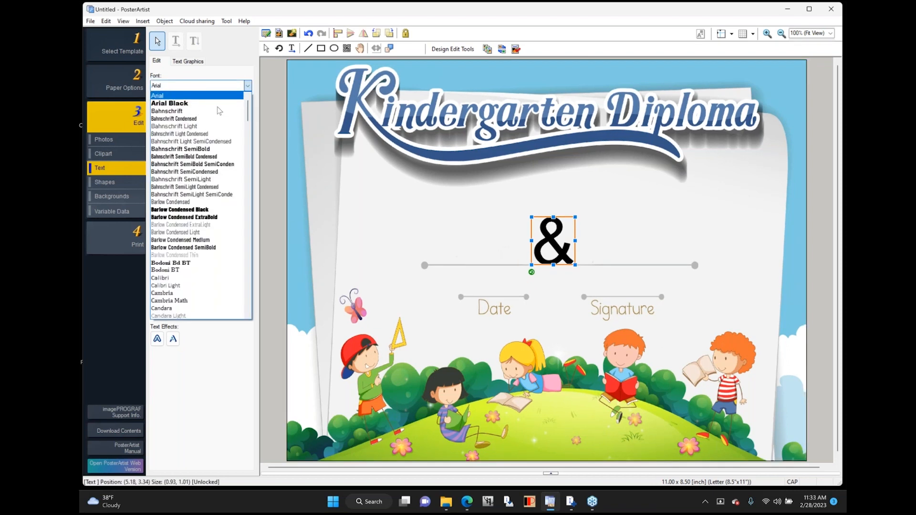
{"action": "mouse_move", "coordinate": [248, 118]}
{"action": "left_mouse_down"}
{"action": "mouse_move", "coordinate": [251, 152]}
{"action": "mouse_move", "coordinate": [247, 118]}
{"action": "left_mouse_up"}
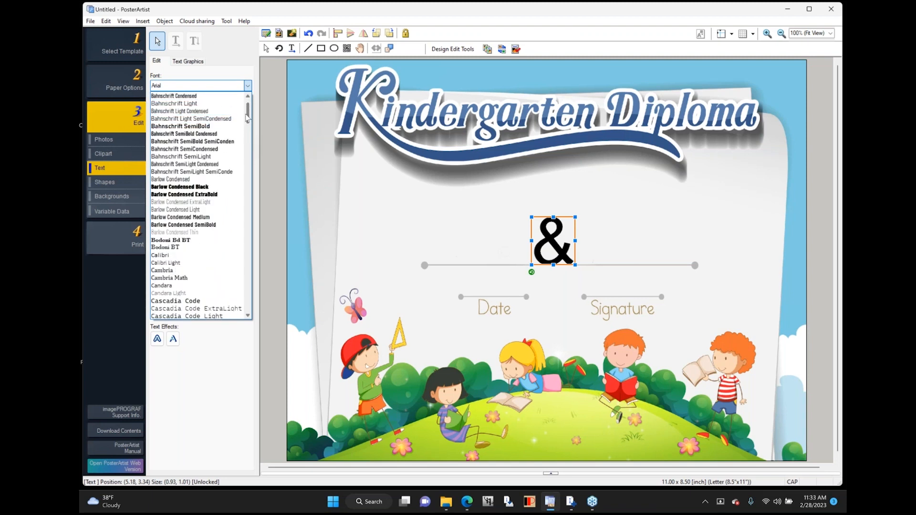
{"action": "left_click_drag", "start_coordinate": [247, 119], "coordinate": [247, 123]}
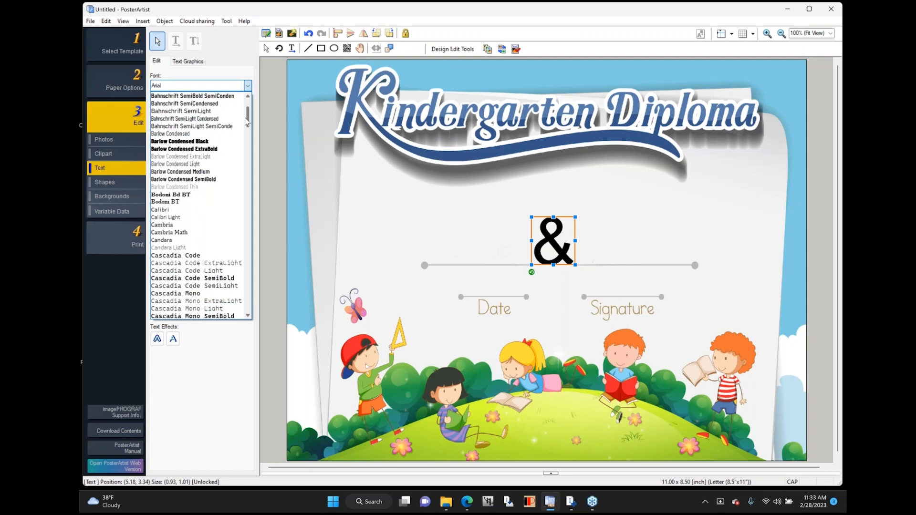
{"action": "left_click", "coordinate": [197, 149]}
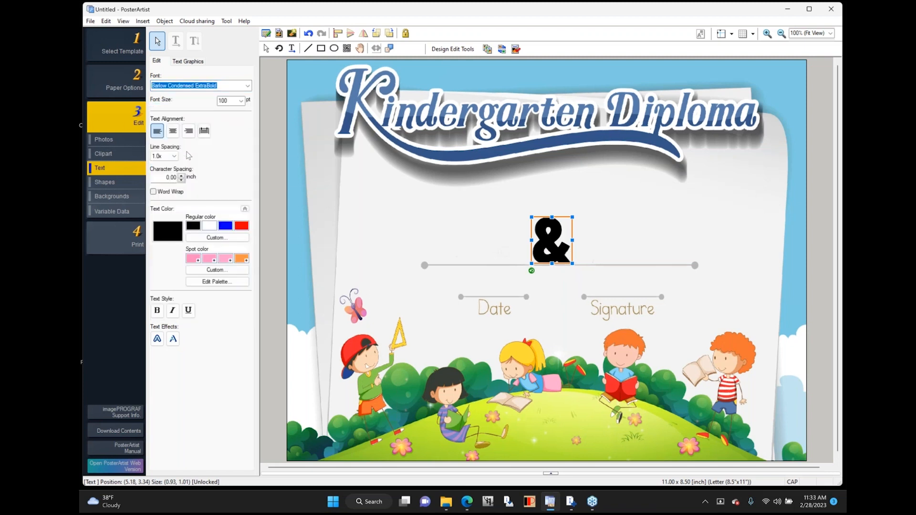
{"action": "left_click", "coordinate": [572, 216]}
{"action": "left_click_drag", "start_coordinate": [573, 216], "coordinate": [562, 258]}
{"action": "left_click", "coordinate": [593, 250]}
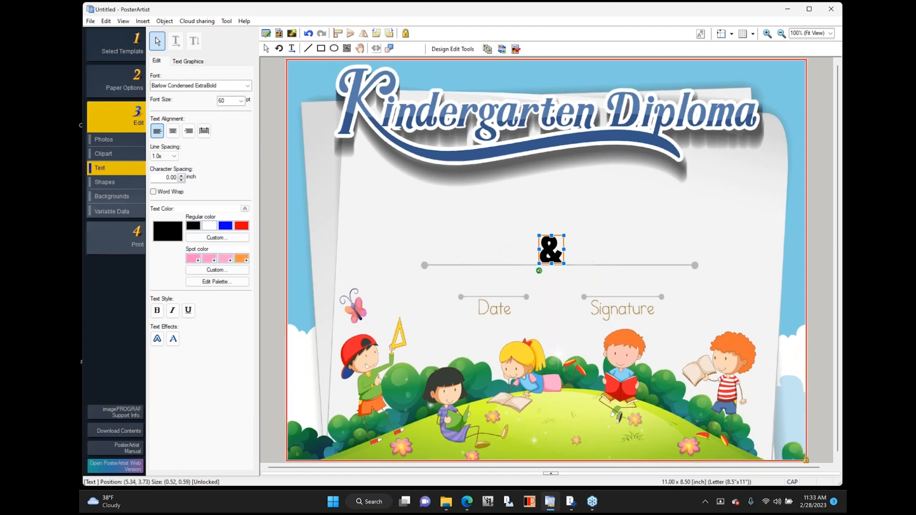
- Connect the poster to Awards Night 22.csv, link the "&" text to the Name field, and raise it slightly above the line
{"action": "left_click", "coordinate": [116, 211]}
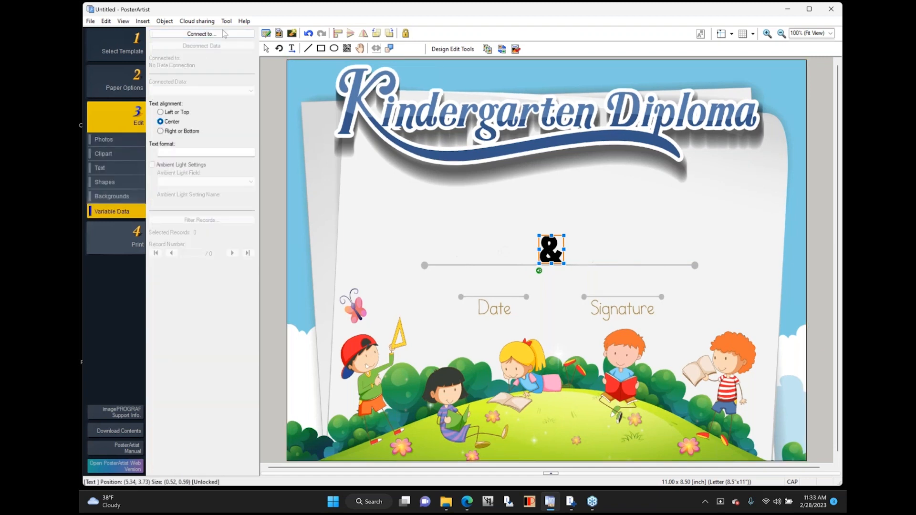
{"action": "left_click", "coordinate": [201, 34]}
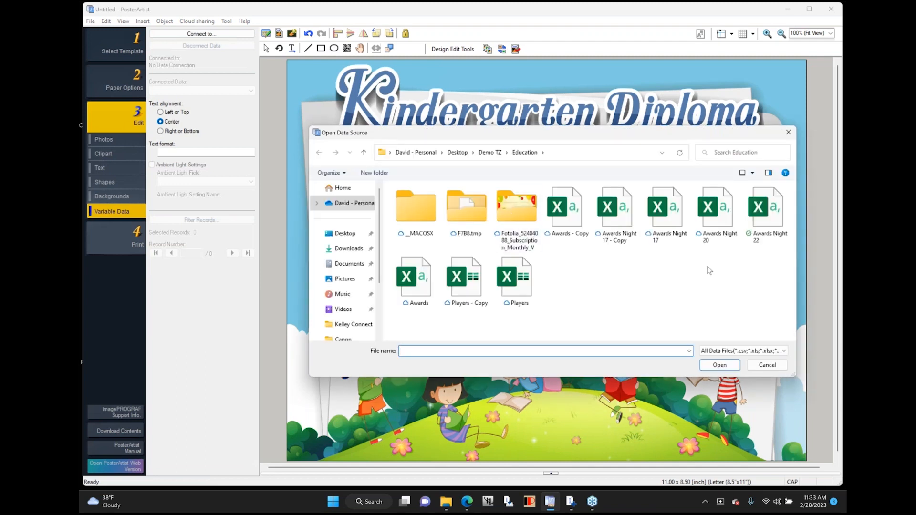
{"action": "double_click", "coordinate": [769, 213]}
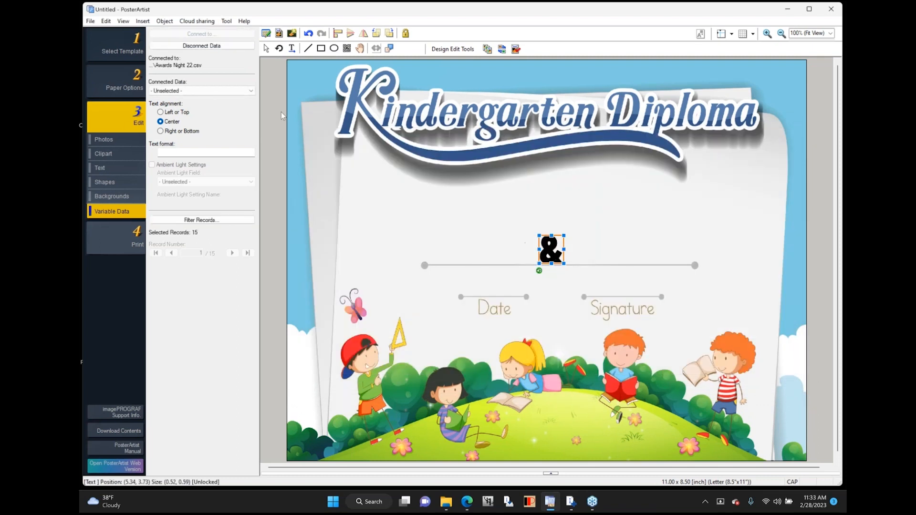
{"action": "left_click", "coordinate": [204, 91]}
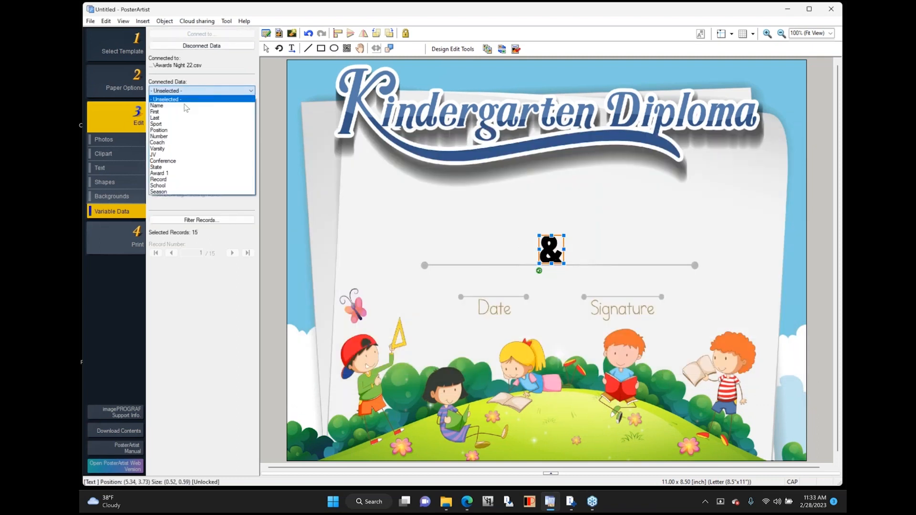
{"action": "left_click", "coordinate": [187, 106]}
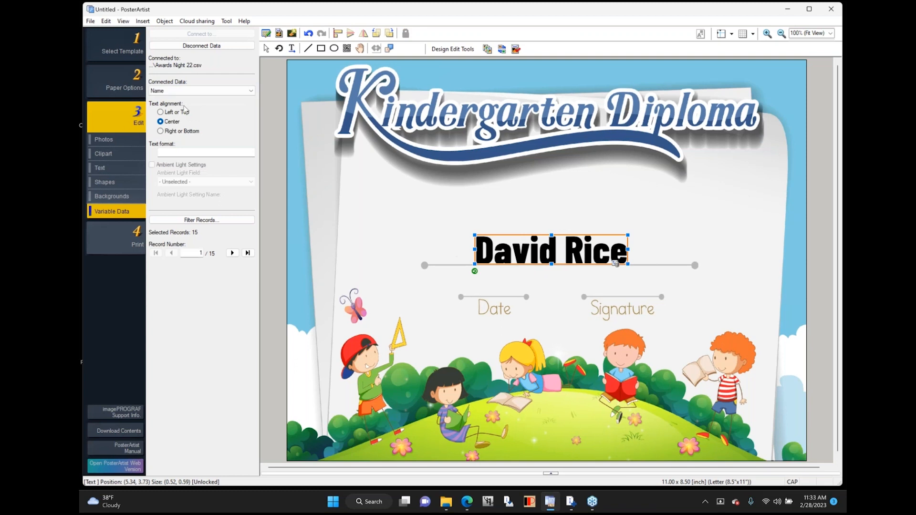
{"action": "left_click_drag", "start_coordinate": [557, 249], "coordinate": [556, 243]}
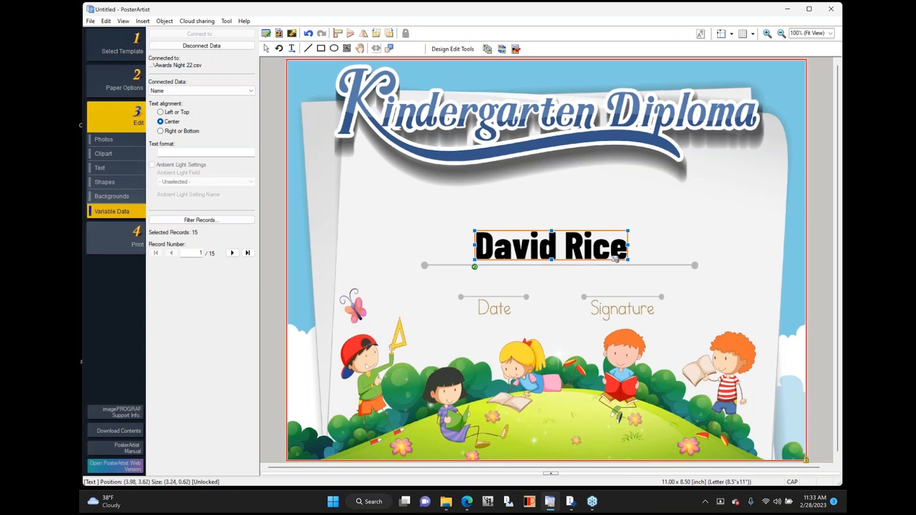
- Review the connected data records with the Name column widened, keeping all of them marked for printing
{"action": "left_click", "coordinate": [210, 220]}
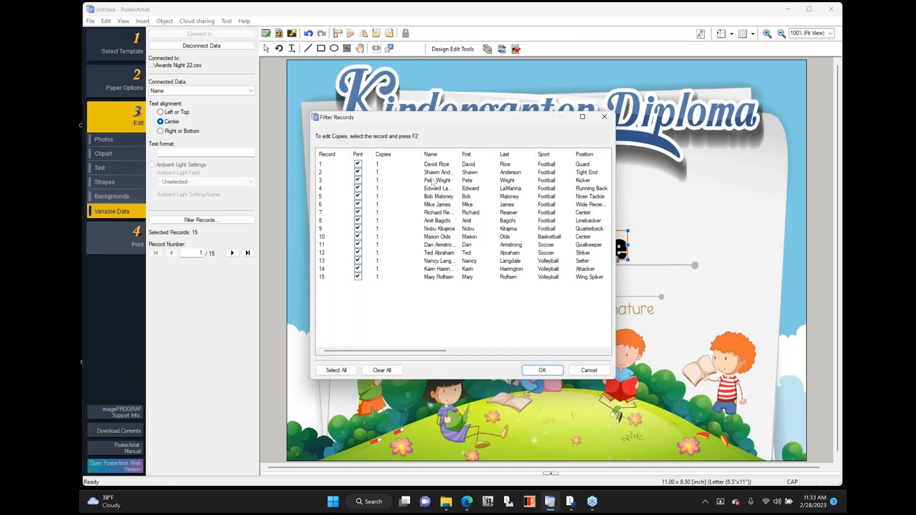
{"action": "left_click_drag", "start_coordinate": [459, 154], "coordinate": [538, 153]}
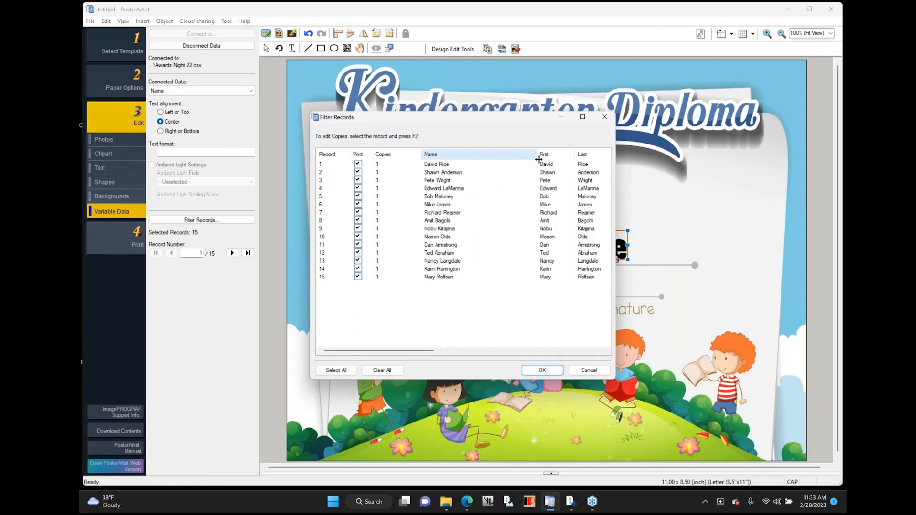
{"action": "left_click", "coordinate": [462, 190]}
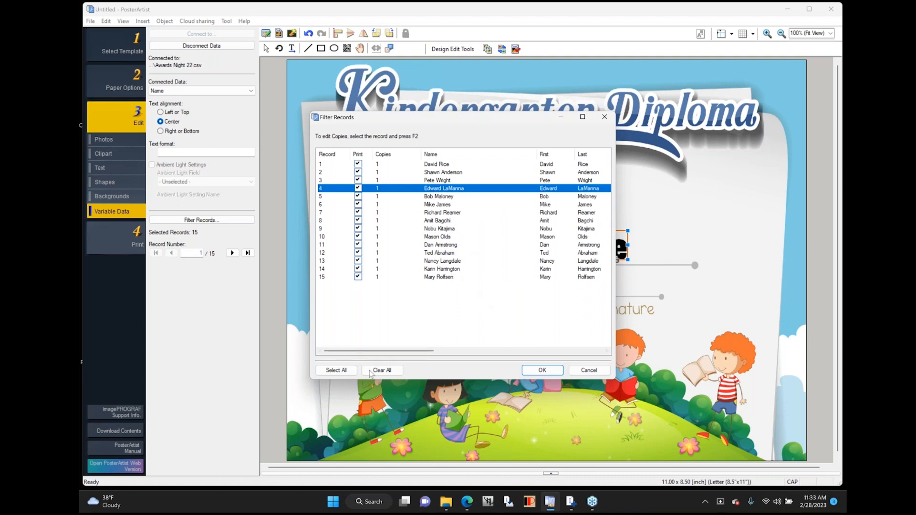
{"action": "left_click", "coordinate": [542, 371]}
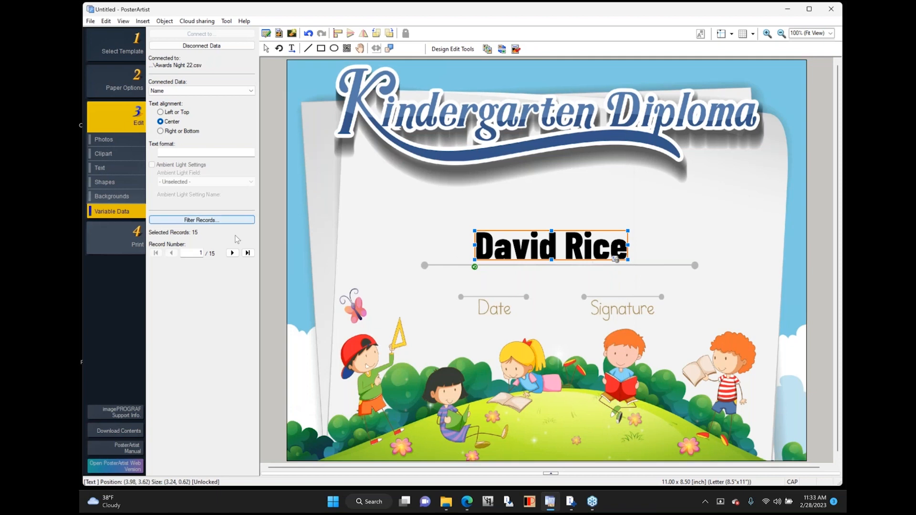
- Browse forward and back through the data records to preview the different names on the diploma
{"action": "left_click", "coordinate": [232, 253]}
{"action": "left_click", "coordinate": [232, 253]}
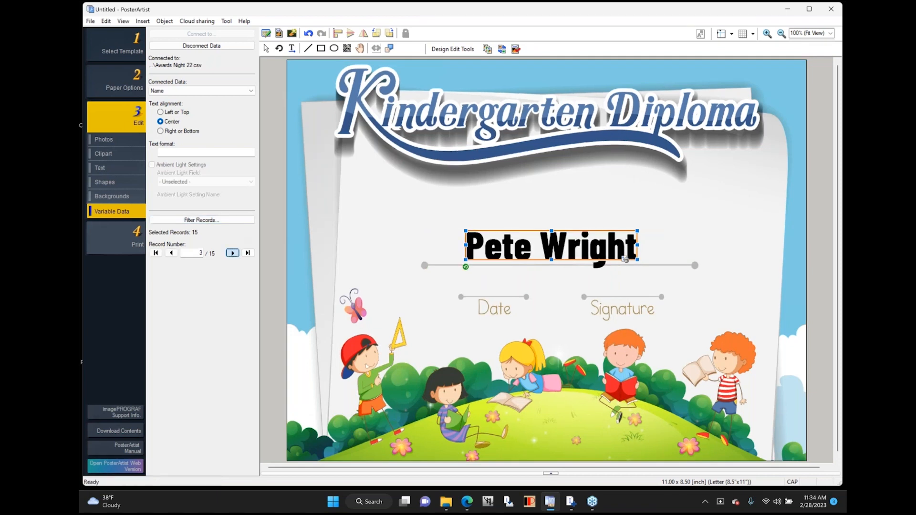
{"action": "left_click", "coordinate": [233, 253]}
{"action": "left_click", "coordinate": [232, 253]}
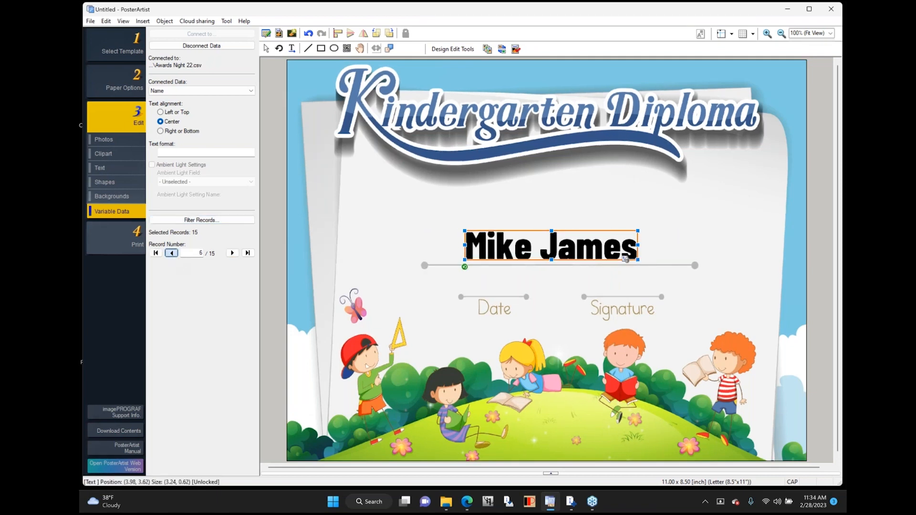
{"action": "left_click", "coordinate": [172, 253]}
{"action": "left_click", "coordinate": [171, 253]}
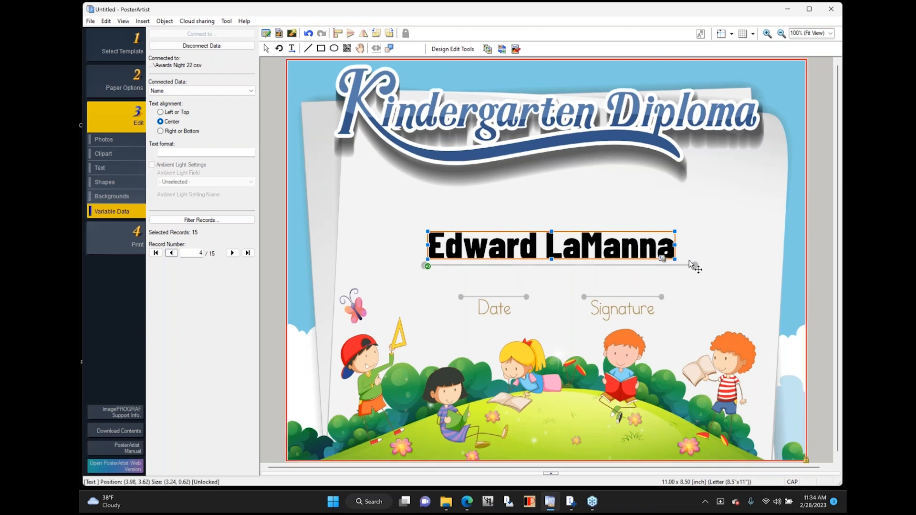
- Stretch the name text to the width of the line beneath it, making it about 5.63 × 0.69 inches
{"action": "left_click_drag", "start_coordinate": [680, 244], "coordinate": [696, 245]}
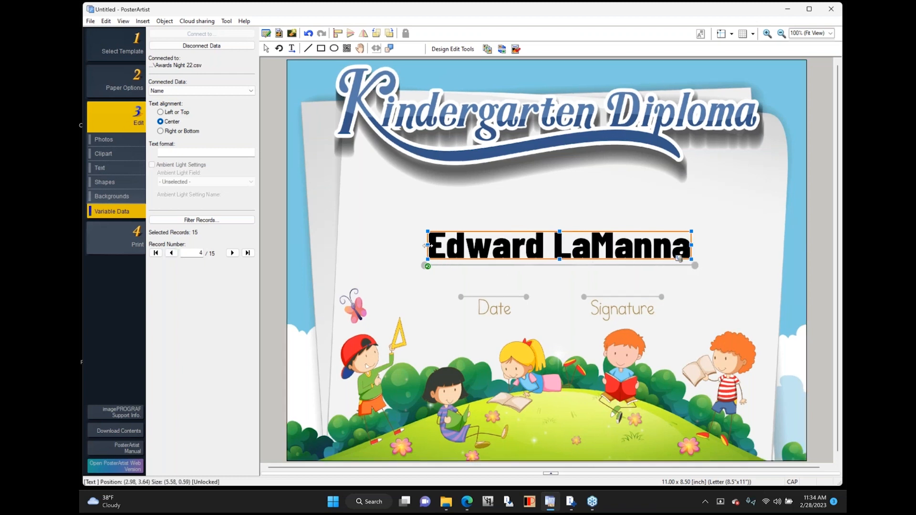
{"action": "left_click_drag", "start_coordinate": [431, 246], "coordinate": [429, 246]}
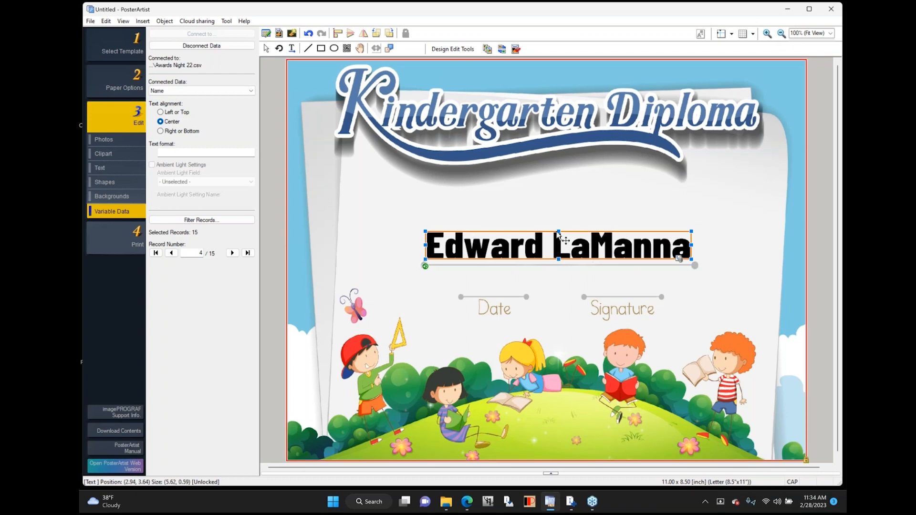
{"action": "left_click_drag", "start_coordinate": [559, 232], "coordinate": [567, 239]}
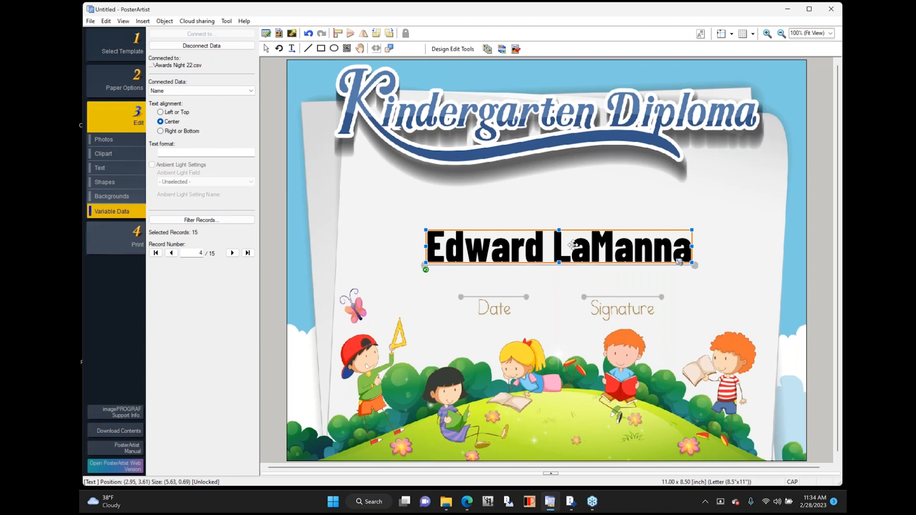
{"action": "left_click", "coordinate": [817, 293]}
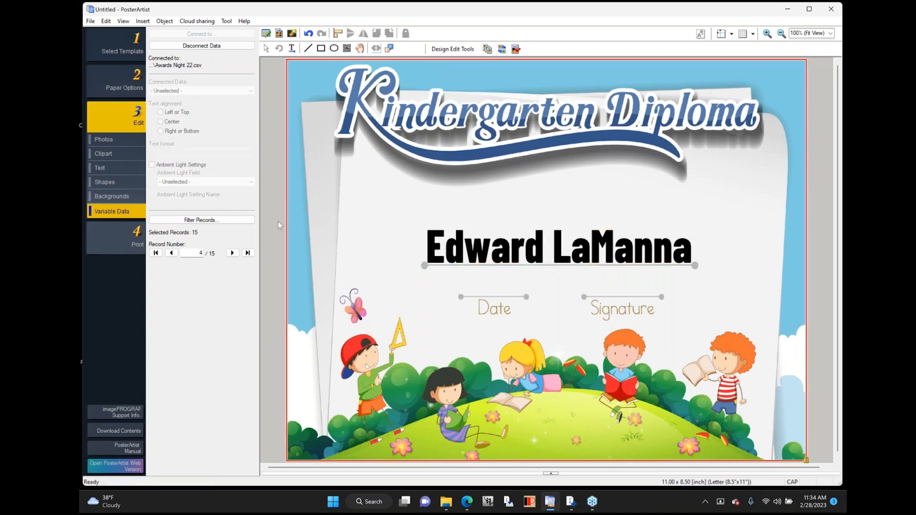
- Duplicate the name text and place the copy above the original, just below the diploma title
{"action": "left_click", "coordinate": [557, 246]}
{"action": "right_click", "coordinate": [557, 245]}
{"action": "left_click", "coordinate": [578, 257]}
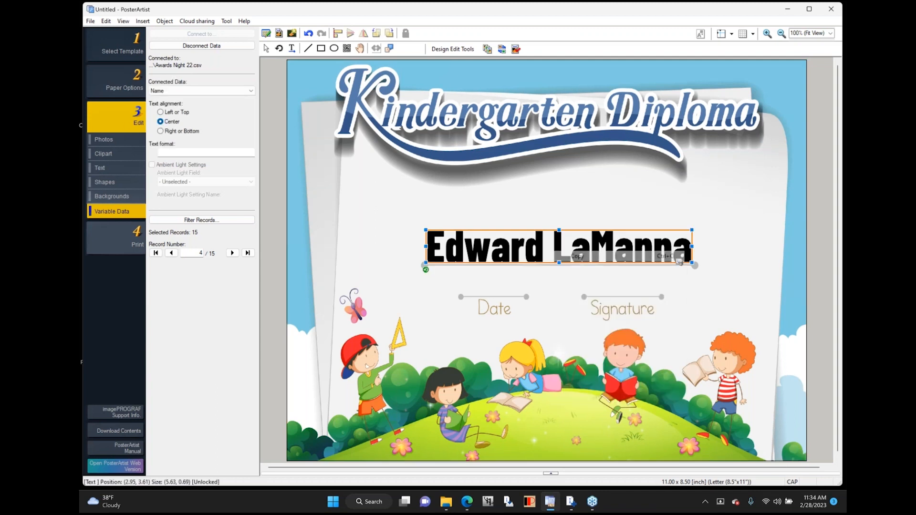
{"action": "key", "text": "ctrl+v"}
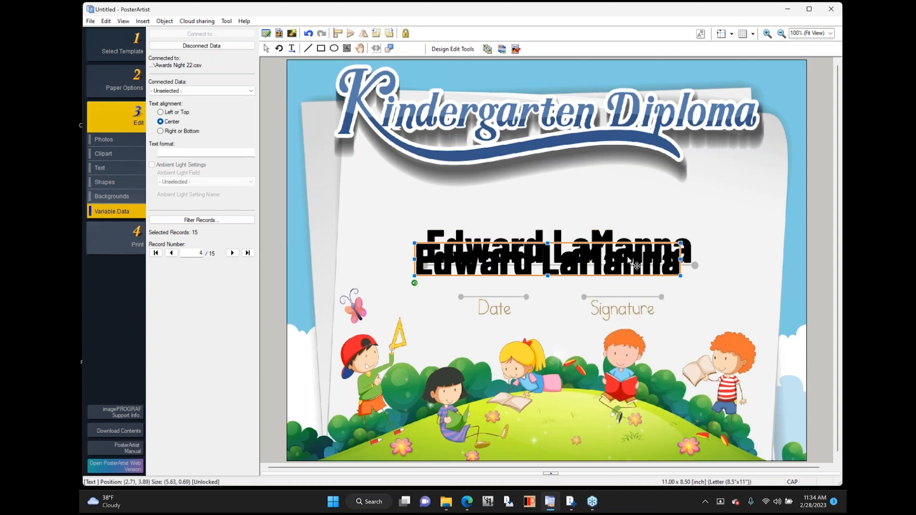
{"action": "left_click_drag", "start_coordinate": [637, 265], "coordinate": [636, 188]}
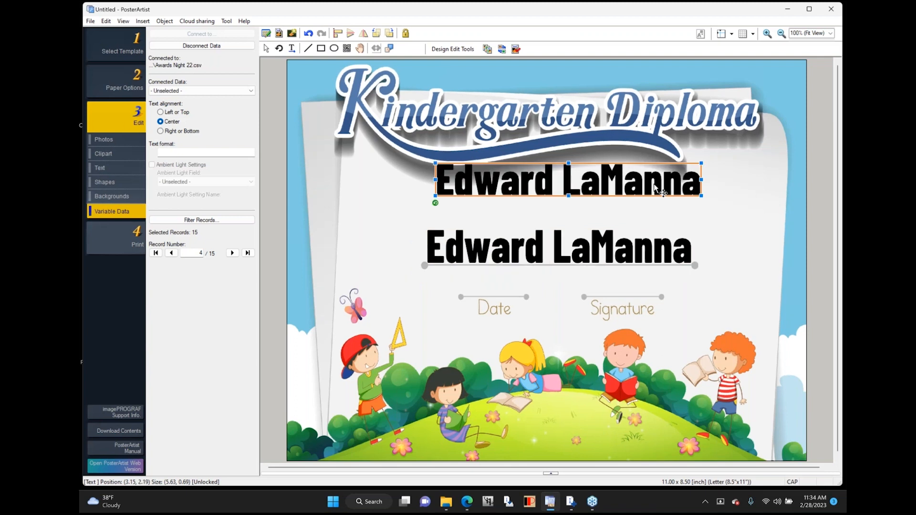
- Replace the copied text with 6/11/23 and scale it down to 40 pt just above the Date line
{"action": "double_click", "coordinate": [636, 188]}
{"action": "left_click_drag", "start_coordinate": [699, 186], "coordinate": [430, 183]}
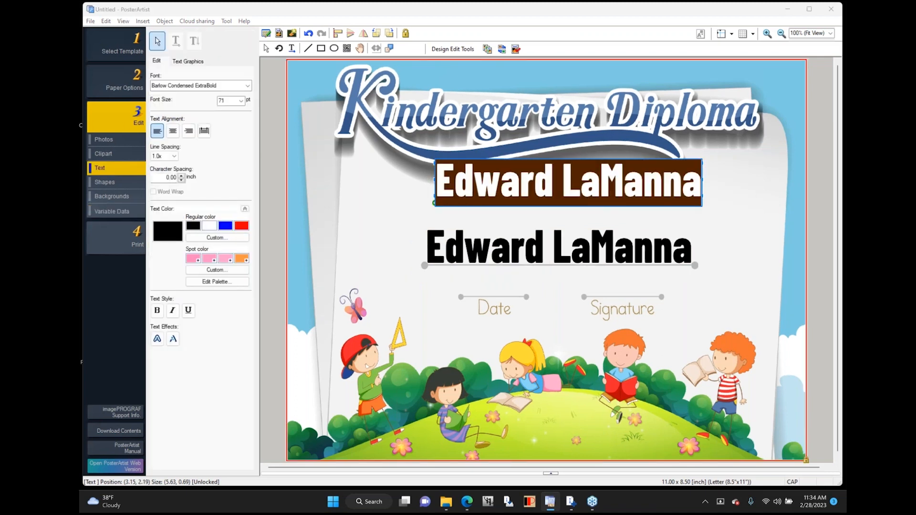
{"action": "type", "text": "6/11"}
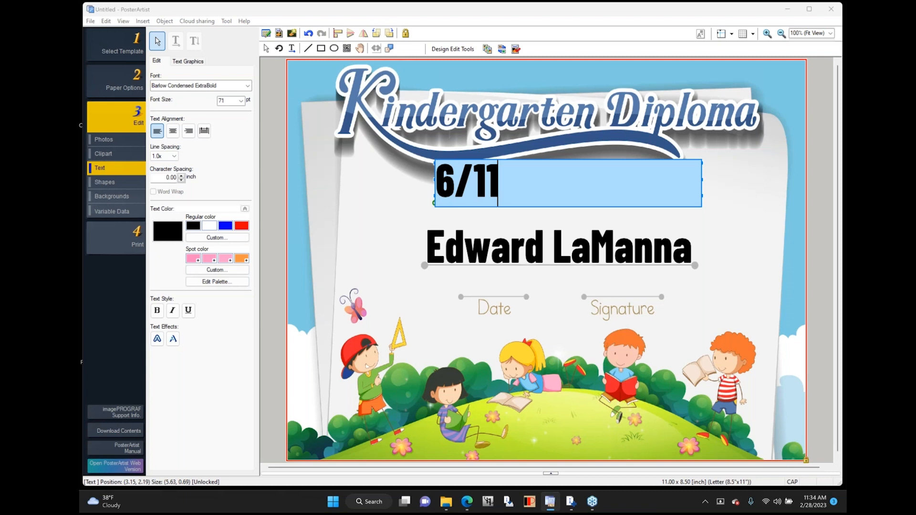
{"action": "type", "text": "/23"}
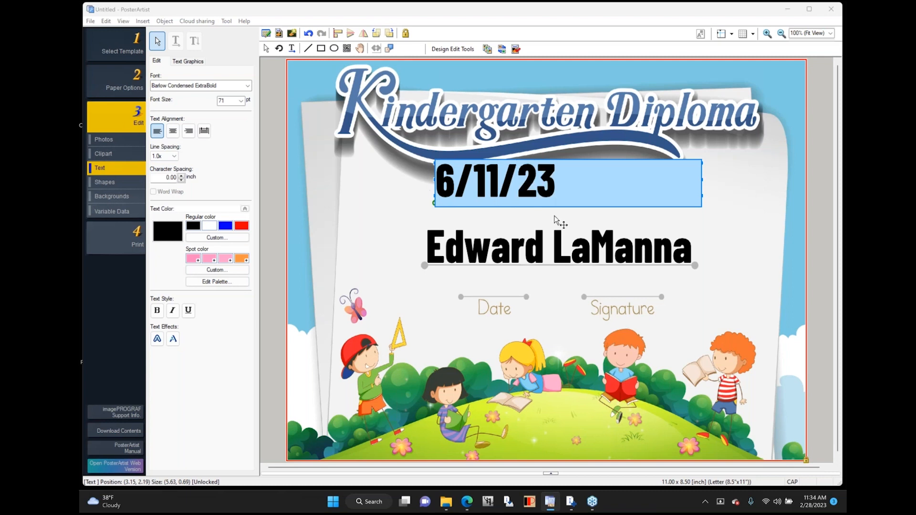
{"action": "left_click", "coordinate": [824, 268]}
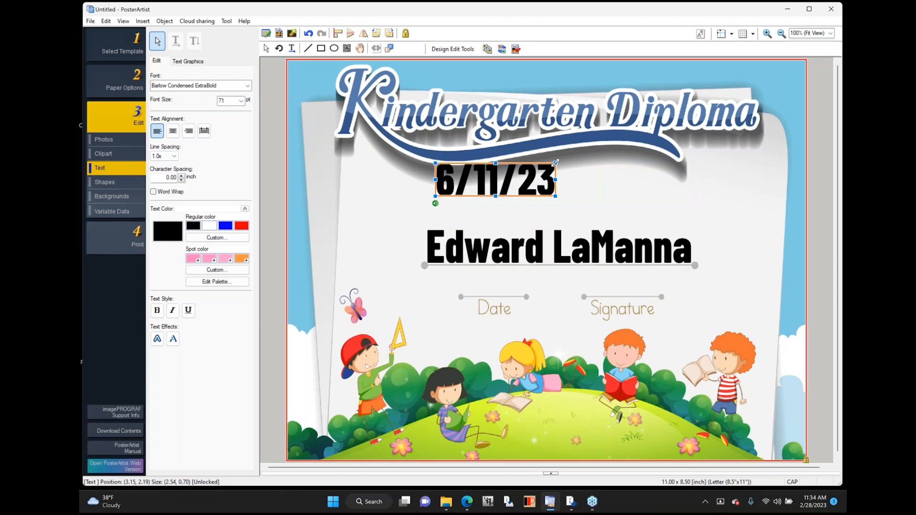
{"action": "left_click_drag", "start_coordinate": [538, 175], "coordinate": [513, 282]}
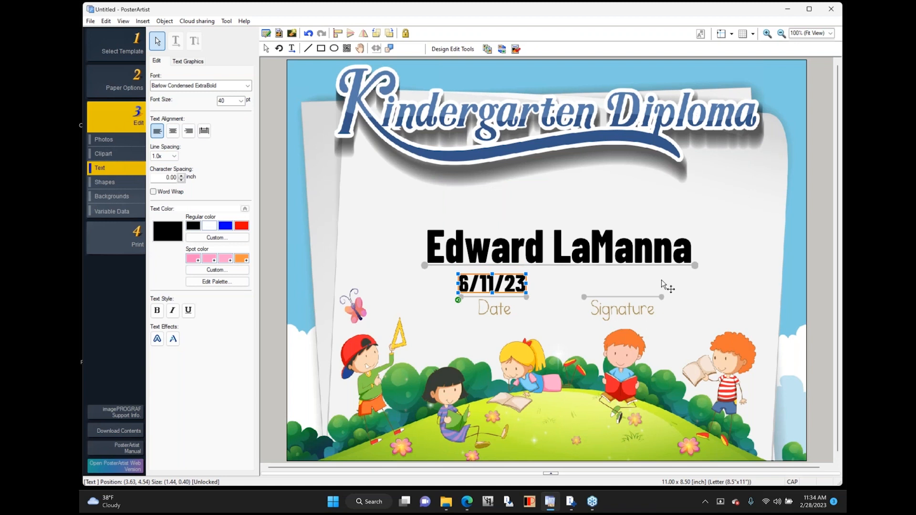
{"action": "left_click", "coordinate": [826, 318]}
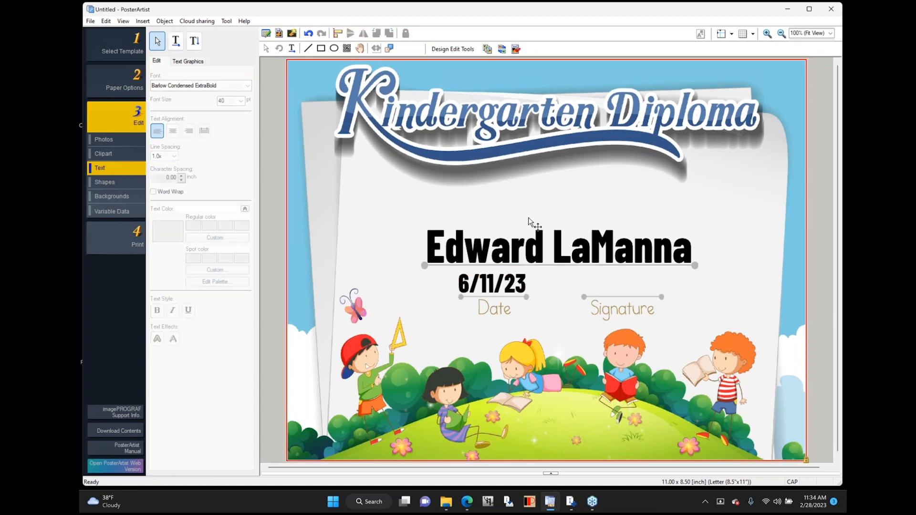
- Insert the copy of the handwritten signature image from the Education folder and move it up over the name area
{"action": "left_click", "coordinate": [142, 22]}
{"action": "mouse_move", "coordinate": [162, 33]}
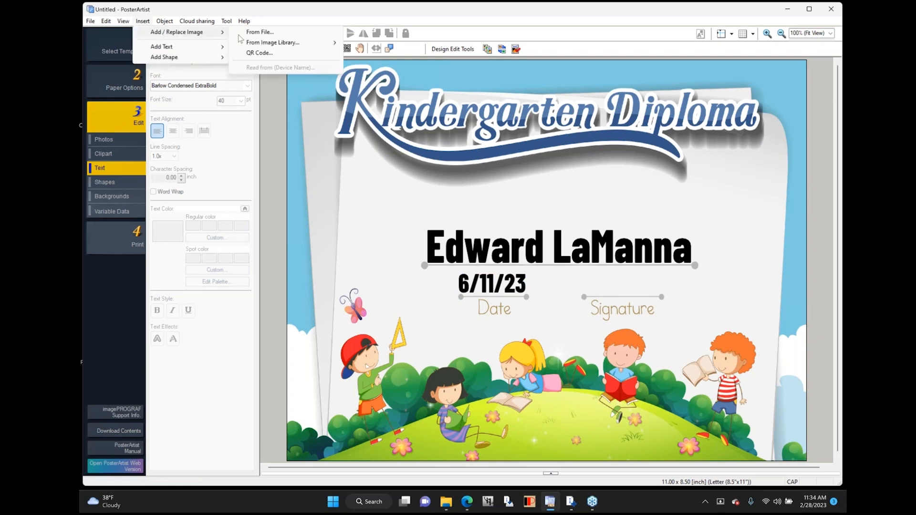
{"action": "left_click", "coordinate": [259, 33]}
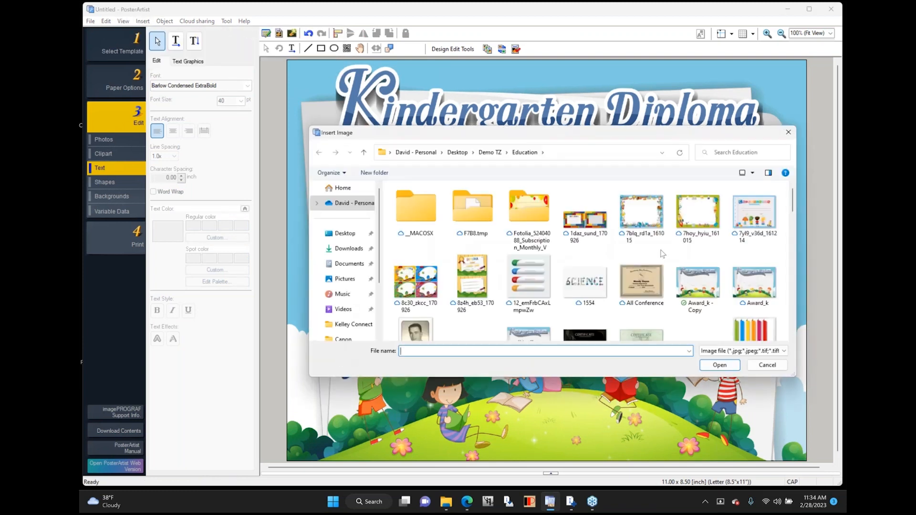
{"action": "left_click", "coordinate": [793, 227]}
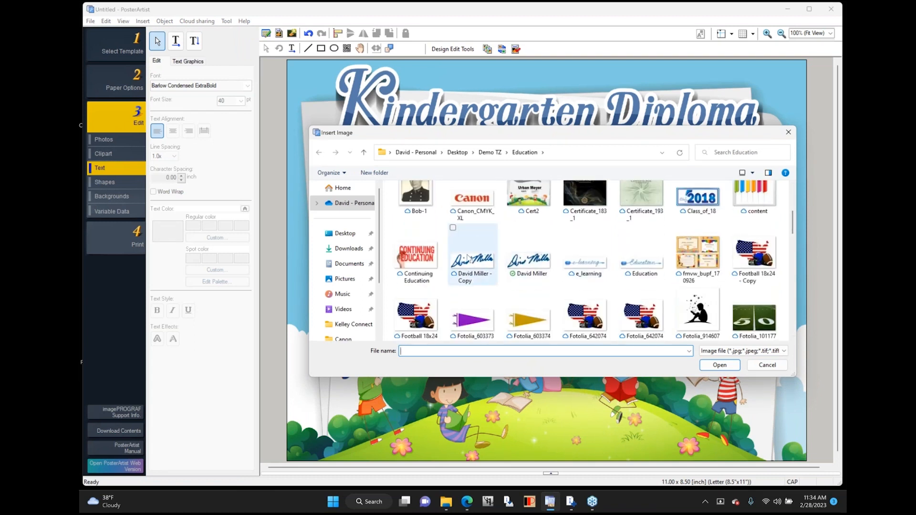
{"action": "double_click", "coordinate": [468, 258]}
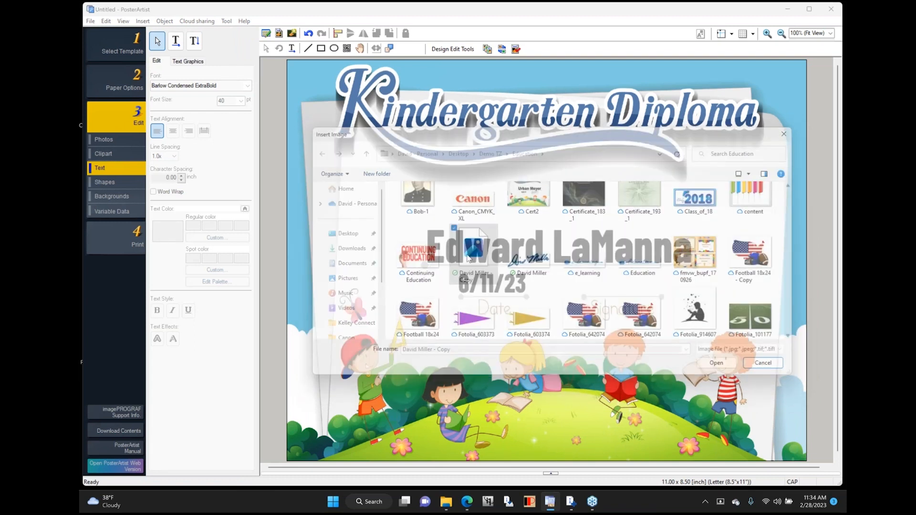
{"action": "mouse_move", "coordinate": [604, 274]}
{"action": "left_mouse_down"}
{"action": "mouse_move", "coordinate": [657, 203]}
{"action": "mouse_move", "coordinate": [649, 202]}
{"action": "mouse_move", "coordinate": [687, 189]}
{"action": "mouse_move", "coordinate": [679, 181]}
{"action": "mouse_move", "coordinate": [681, 204]}
{"action": "left_mouse_up"}
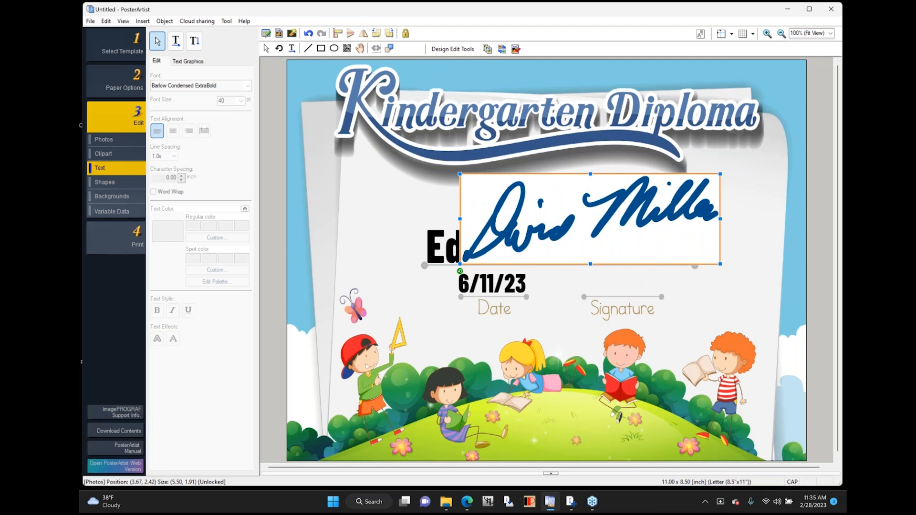
- Cut out the signature's white background automatically at tolerance 5 with Blur edge turned off
{"action": "right_click", "coordinate": [626, 214]}
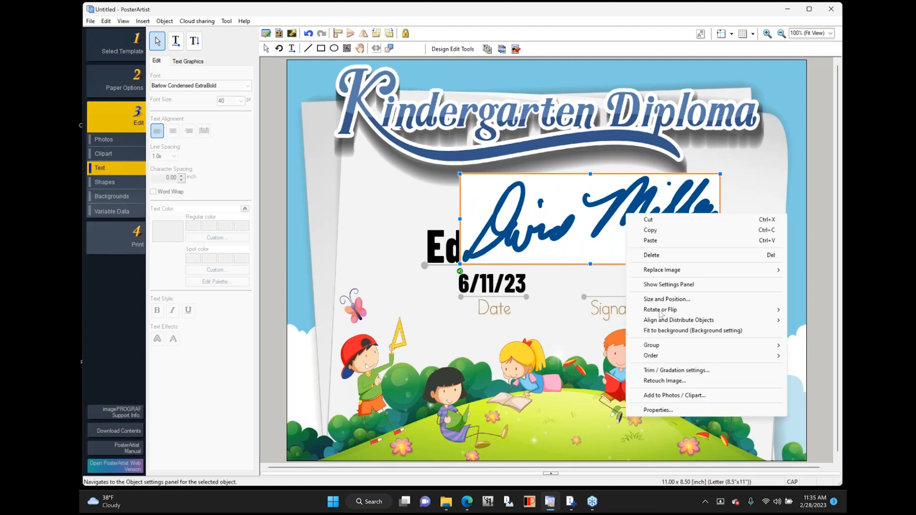
{"action": "left_click", "coordinate": [664, 381]}
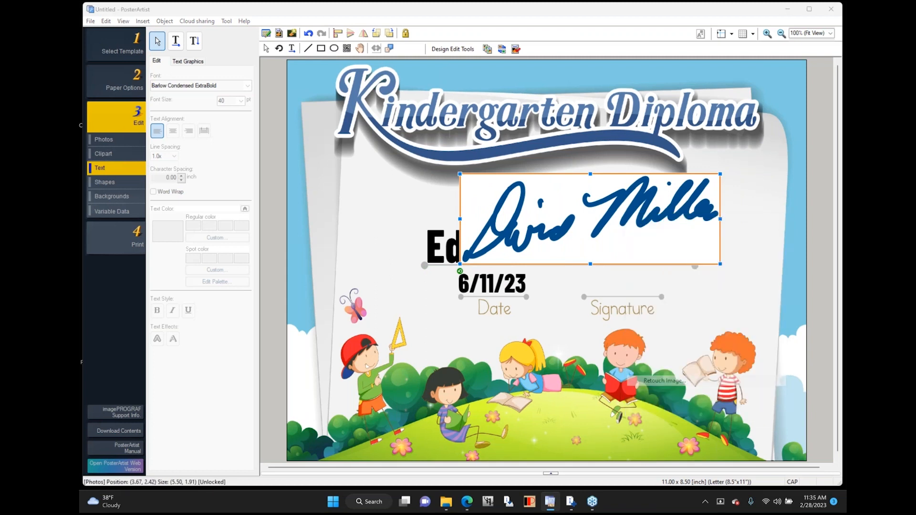
{"action": "left_click", "coordinate": [590, 322]}
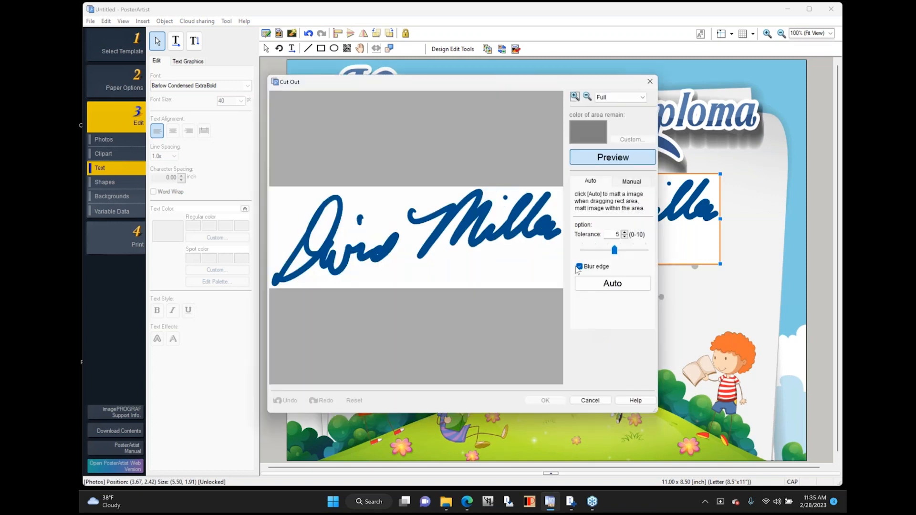
{"action": "left_click", "coordinate": [612, 283]}
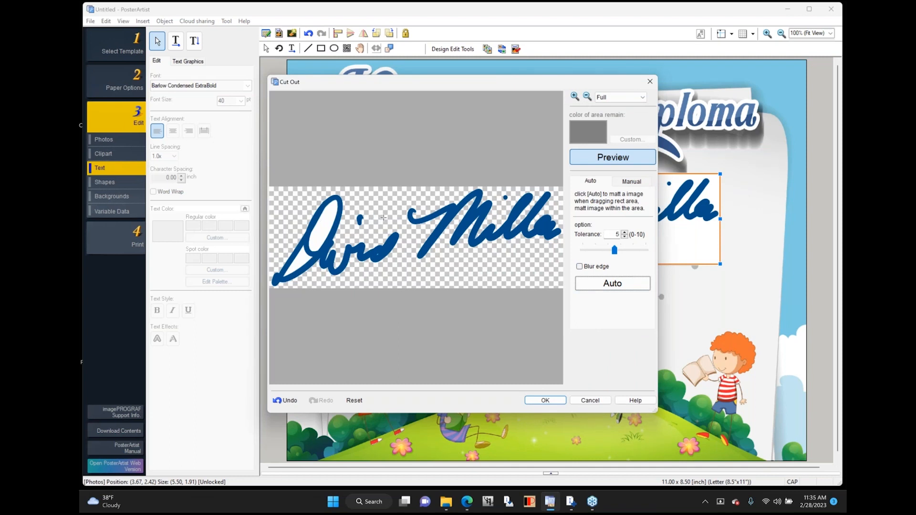
- Manually cut out the areas inside the signature's loops and apply the retouched image
{"action": "left_click", "coordinate": [634, 182]}
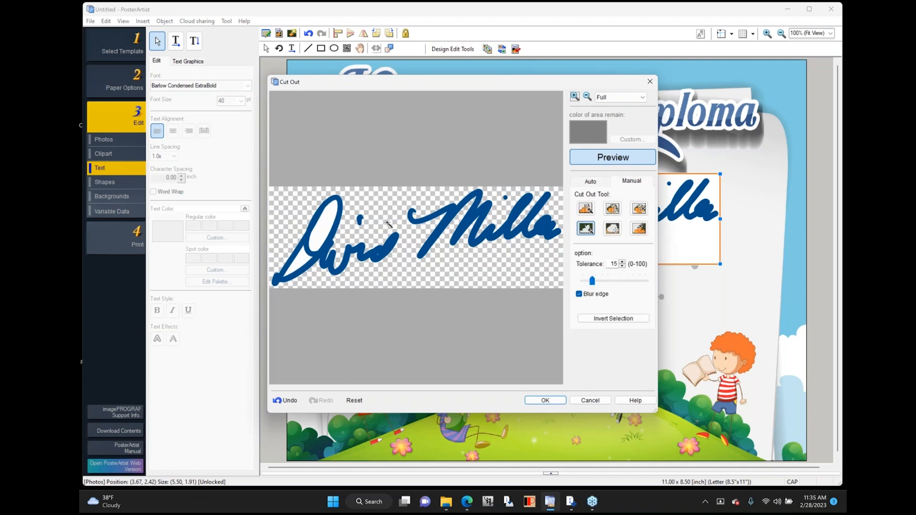
{"action": "left_click", "coordinate": [318, 236]}
{"action": "left_click", "coordinate": [297, 264]}
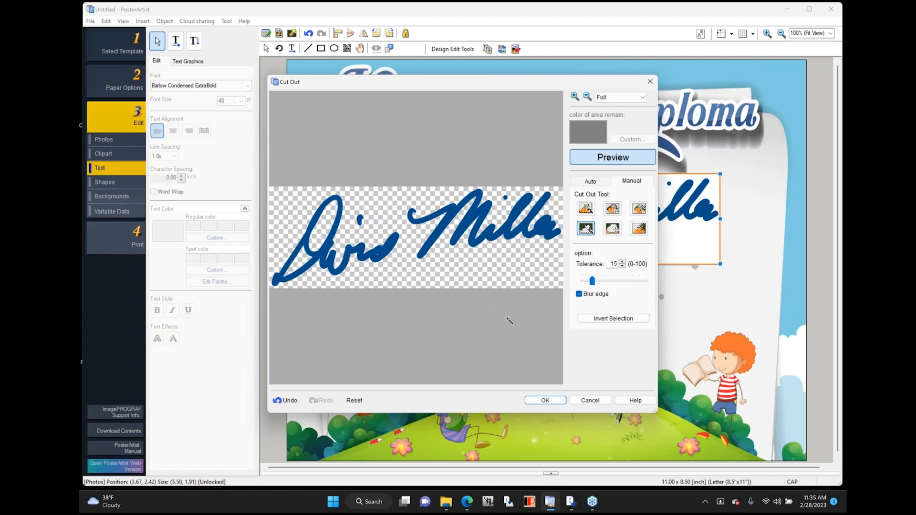
{"action": "left_click", "coordinate": [546, 401]}
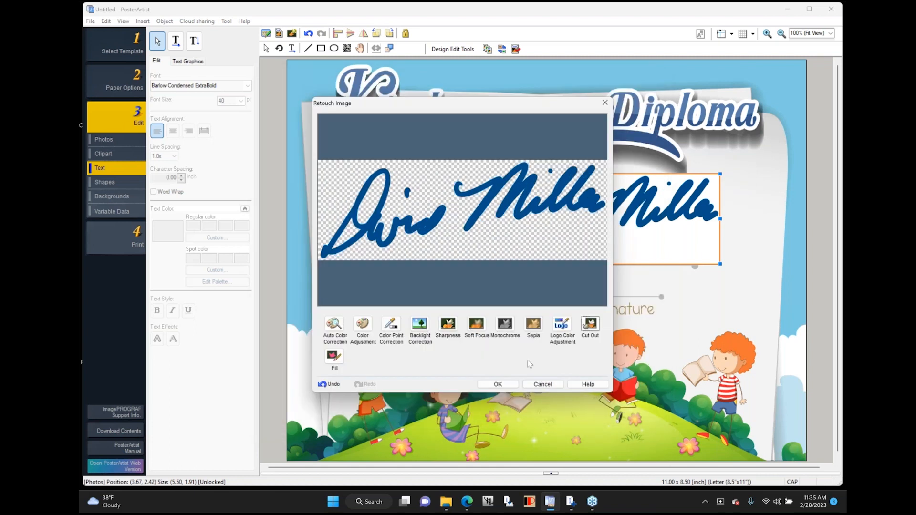
{"action": "left_click", "coordinate": [498, 384]}
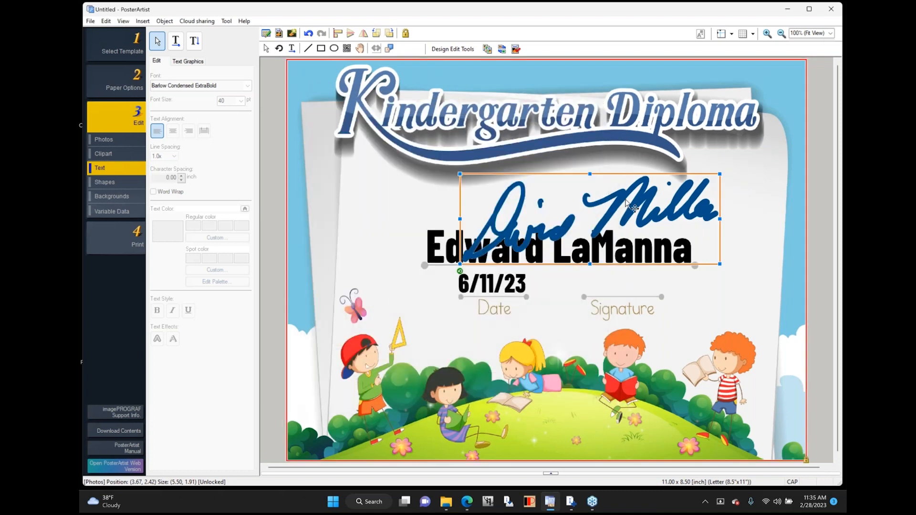
- Darken the signature's blue with Logo Color Adjustment, setting C, M and Y to 100, and apply the retouch
{"action": "mouse_move", "coordinate": [661, 219]}
{"action": "left_mouse_down"}
{"action": "mouse_move", "coordinate": [655, 213]}
{"action": "mouse_move", "coordinate": [664, 209]}
{"action": "left_mouse_up"}
{"action": "right_click", "coordinate": [663, 208]}
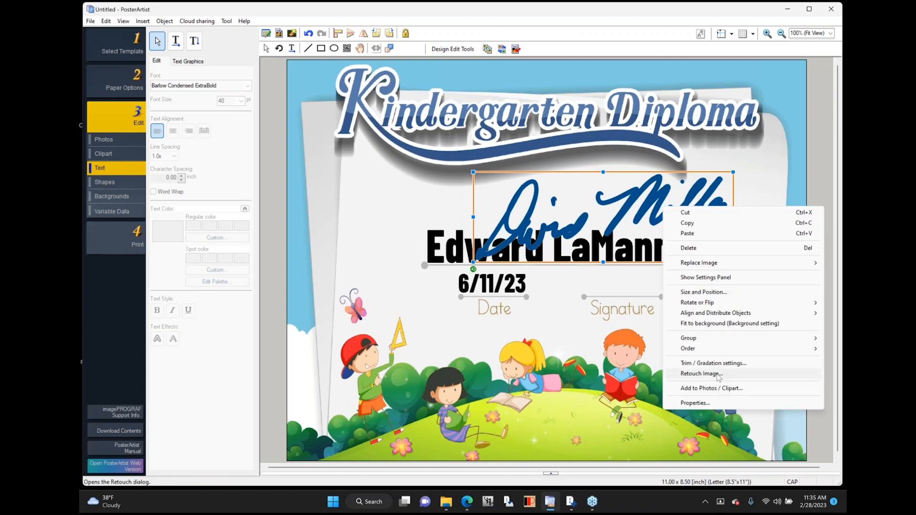
{"action": "left_click", "coordinate": [701, 374]}
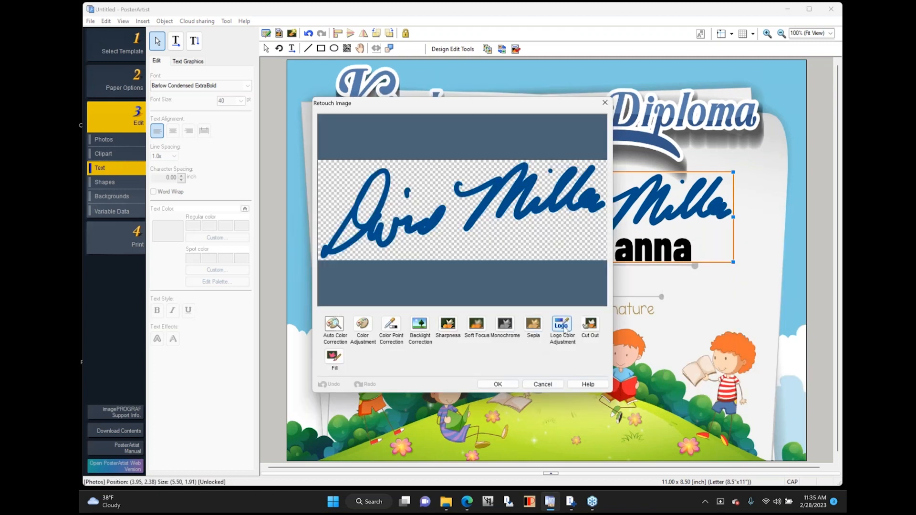
{"action": "left_click", "coordinate": [563, 326]}
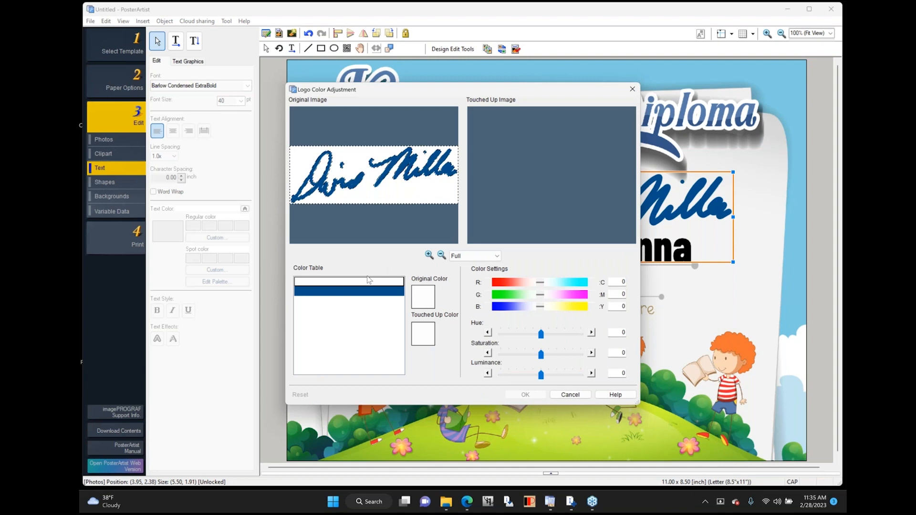
{"action": "left_click", "coordinate": [370, 291]}
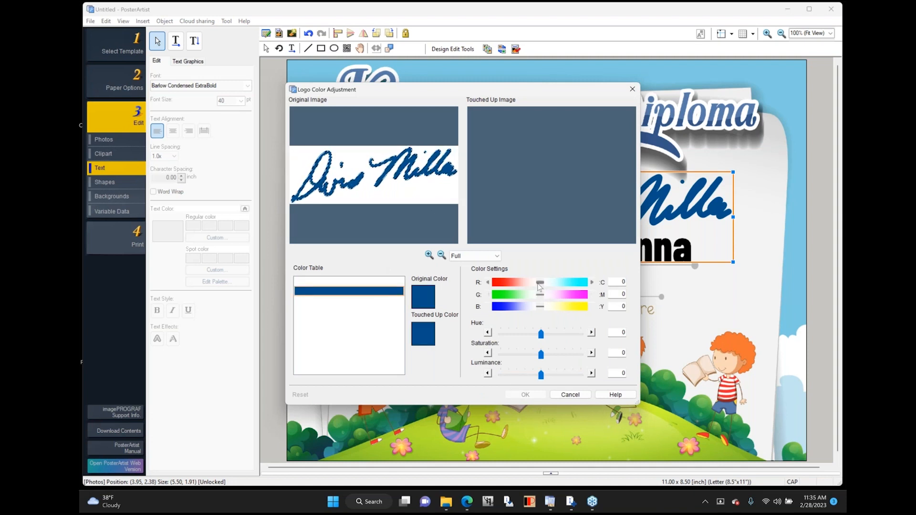
{"action": "left_click_drag", "start_coordinate": [540, 283], "coordinate": [604, 306]}
{"action": "left_click_drag", "start_coordinate": [502, 295], "coordinate": [598, 284]}
{"action": "left_click", "coordinate": [525, 395]}
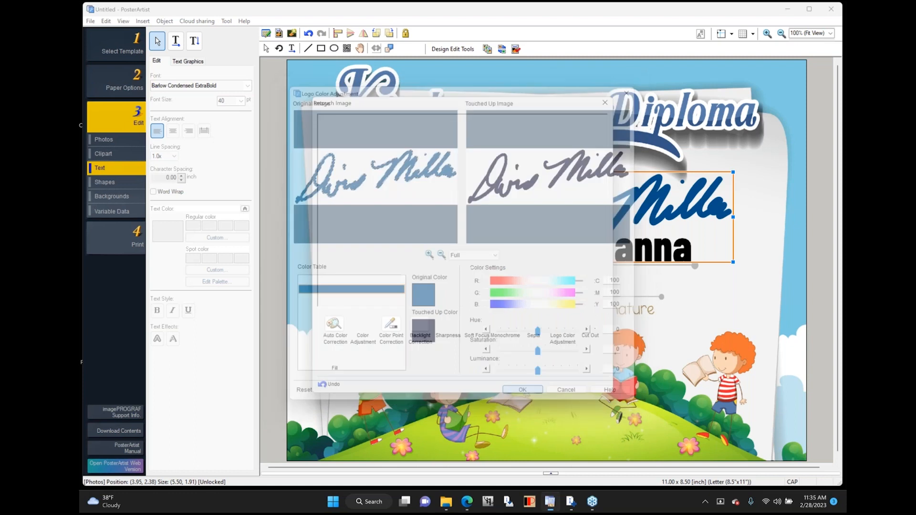
{"action": "left_click", "coordinate": [498, 384]}
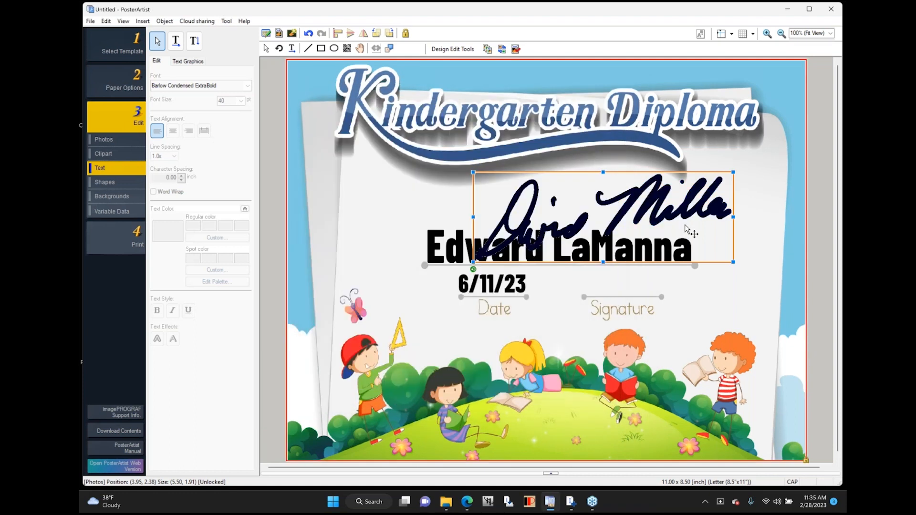
- Shrink the signature to about 2.43 × 0.84 inches and place it on the Signature line
{"action": "left_click_drag", "start_coordinate": [679, 238], "coordinate": [681, 259]}
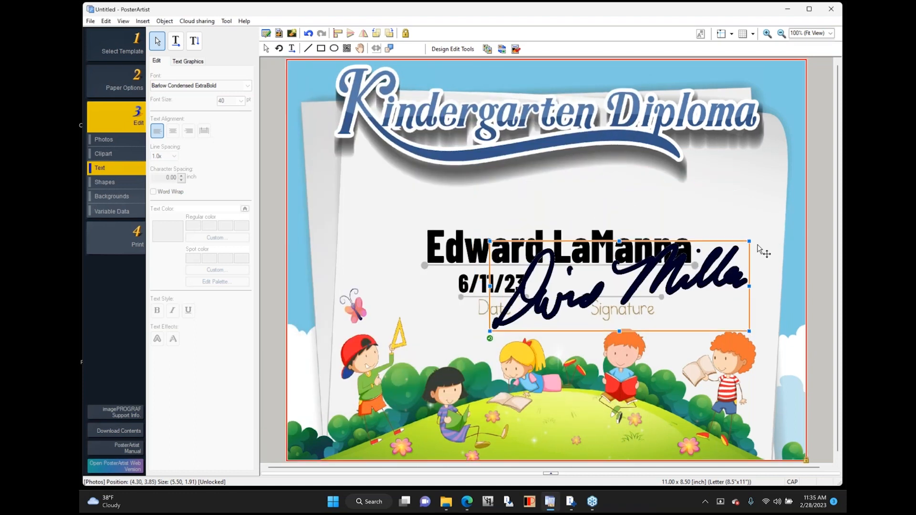
{"action": "left_click_drag", "start_coordinate": [750, 241], "coordinate": [604, 292]}
{"action": "mouse_move", "coordinate": [547, 325]}
{"action": "left_mouse_down"}
{"action": "mouse_move", "coordinate": [568, 305]}
{"action": "mouse_move", "coordinate": [625, 300]}
{"action": "left_mouse_up"}
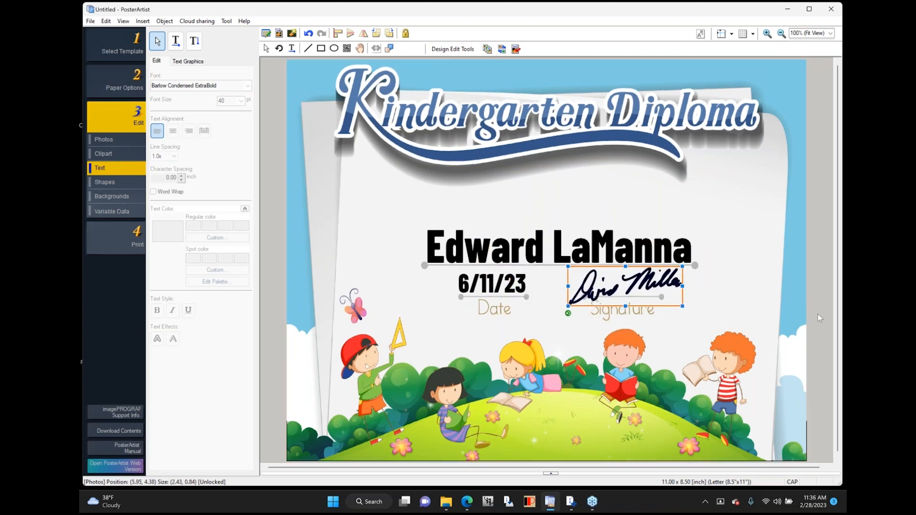
{"action": "left_click", "coordinate": [299, 225]}
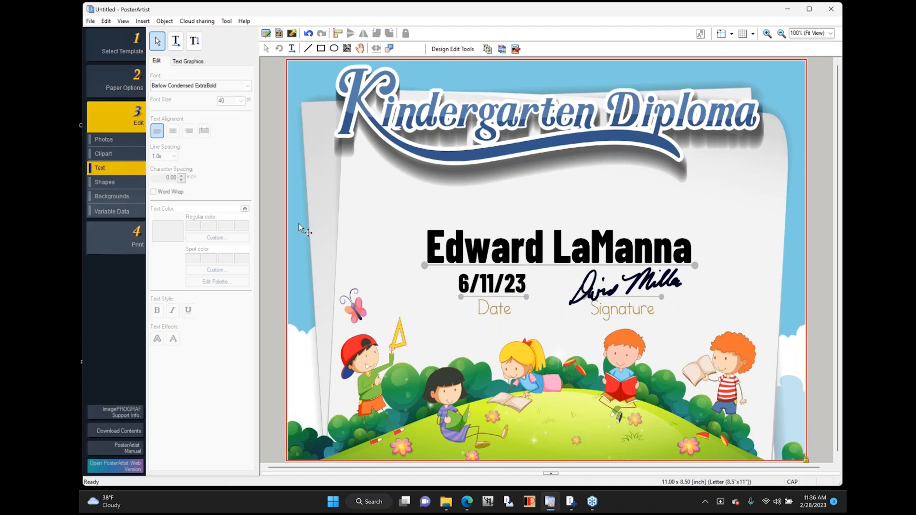
- Preview the diploma's variable names from record 1 through record 7
{"action": "left_click", "coordinate": [113, 211]}
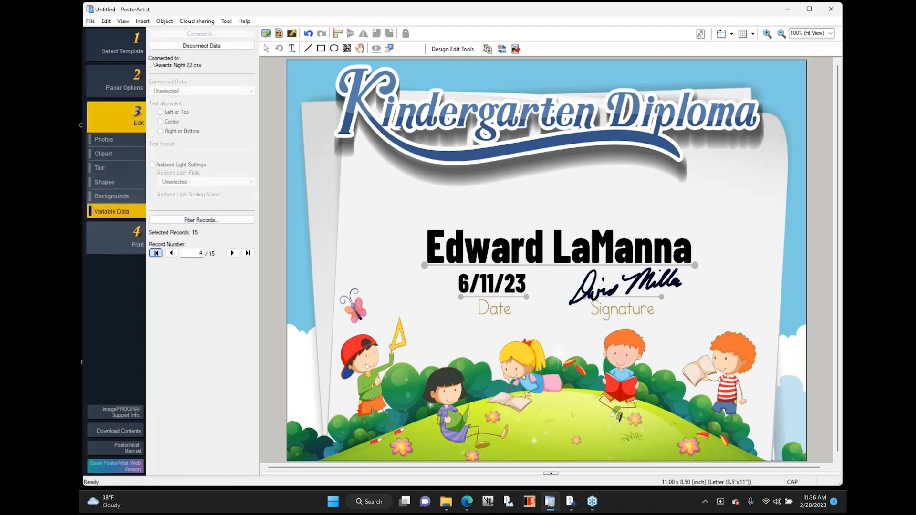
{"action": "left_click", "coordinate": [156, 253]}
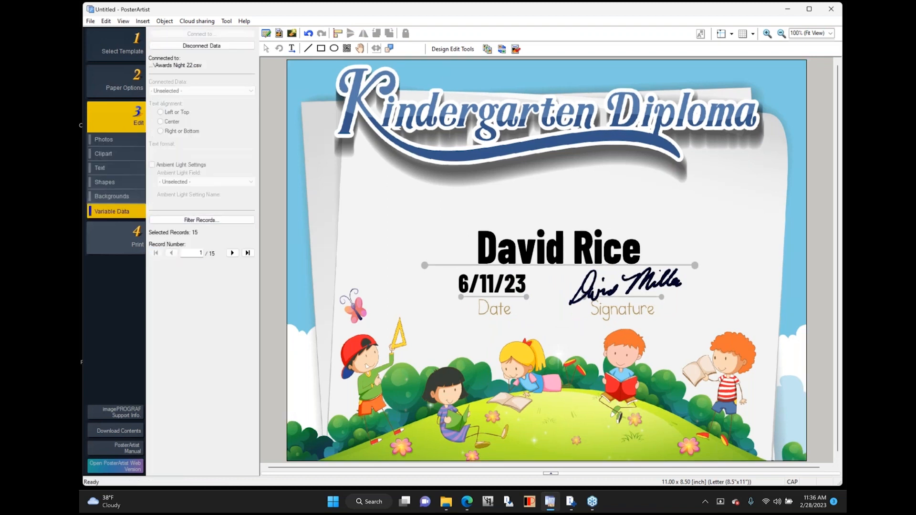
{"action": "left_click", "coordinate": [232, 253]}
{"action": "left_click", "coordinate": [233, 253]}
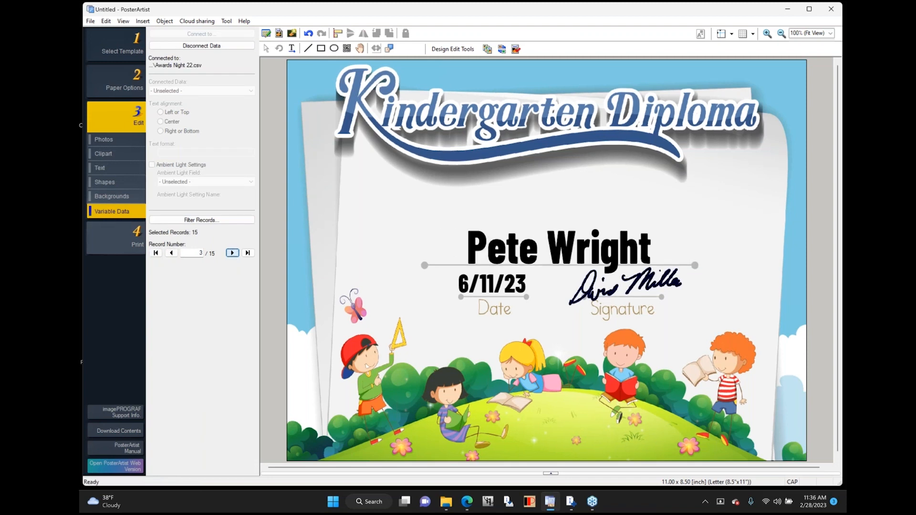
{"action": "left_click", "coordinate": [232, 253]}
{"action": "left_click", "coordinate": [233, 253]}
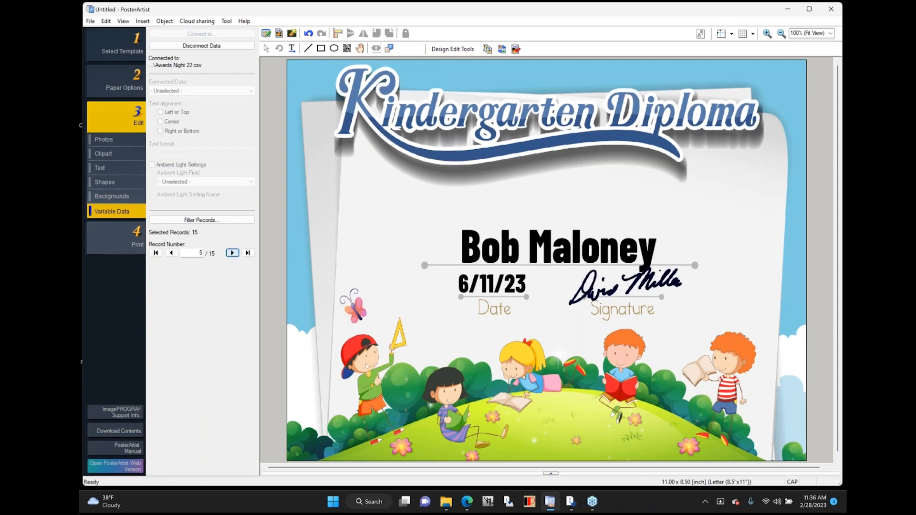
{"action": "left_click", "coordinate": [233, 253]}
{"action": "left_click", "coordinate": [232, 253]}
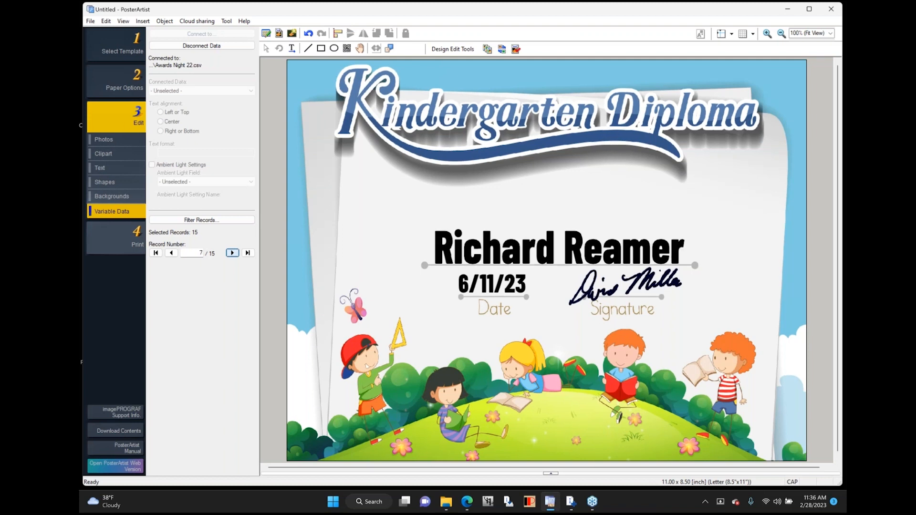
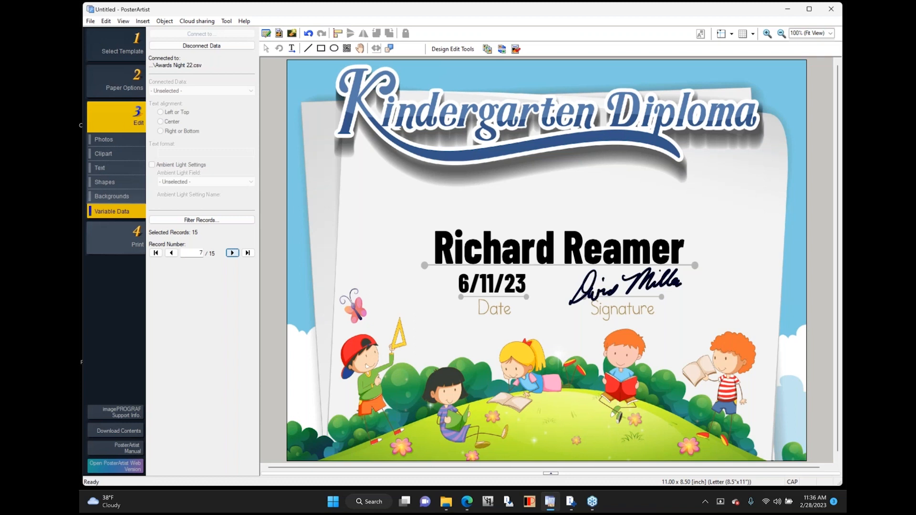
- Open the Yard Sign poster from the Education folder without saving the diploma, and dismiss the data path warning
{"action": "left_click", "coordinate": [90, 22]}
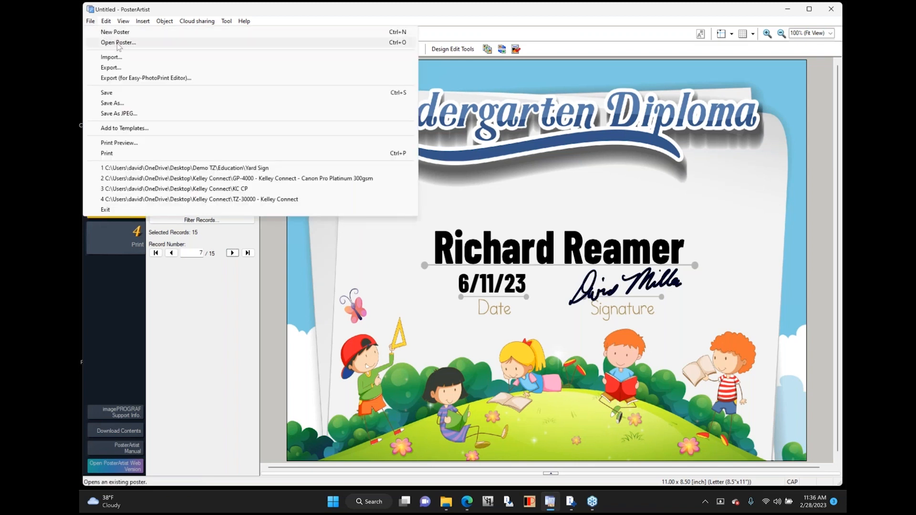
{"action": "left_click", "coordinate": [119, 42]}
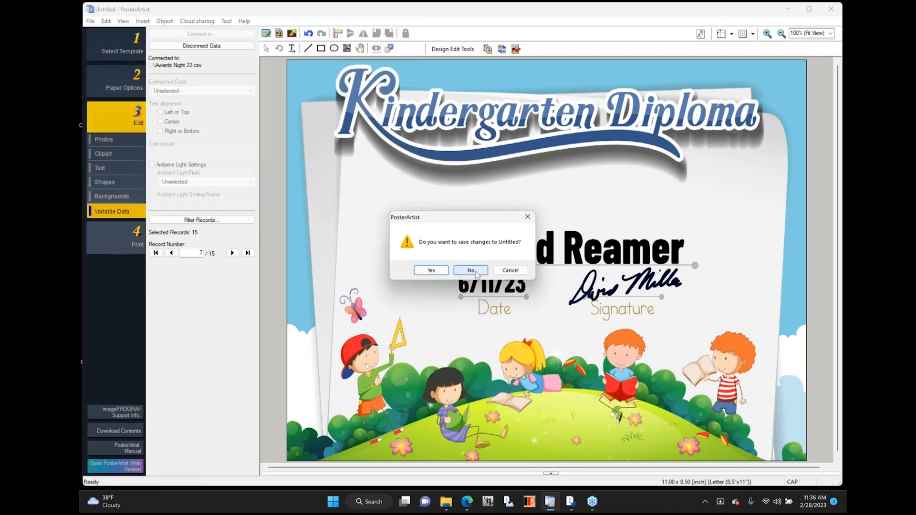
{"action": "left_click", "coordinate": [470, 270]}
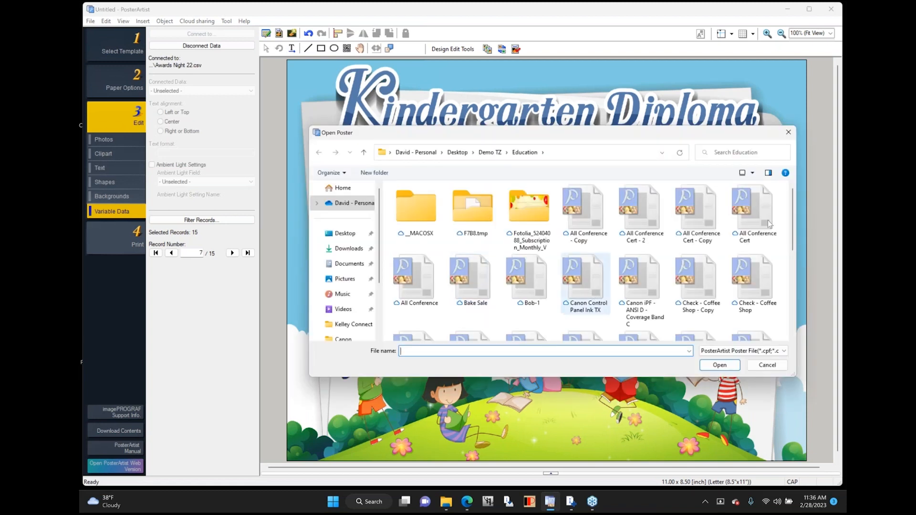
{"action": "scroll", "coordinate": [792, 244], "scroll_direction": "down", "scroll_amount": 5}
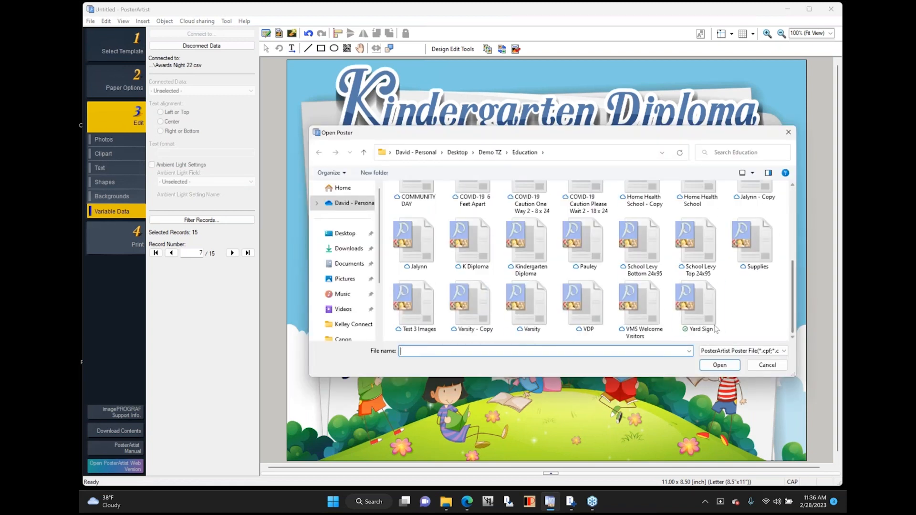
{"action": "left_click", "coordinate": [702, 308]}
{"action": "double_click", "coordinate": [702, 308]}
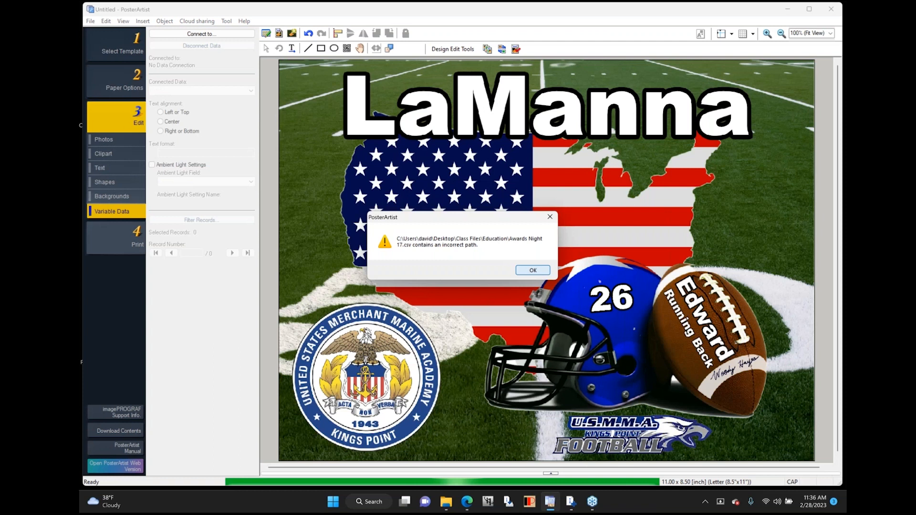
{"action": "key", "text": "Return"}
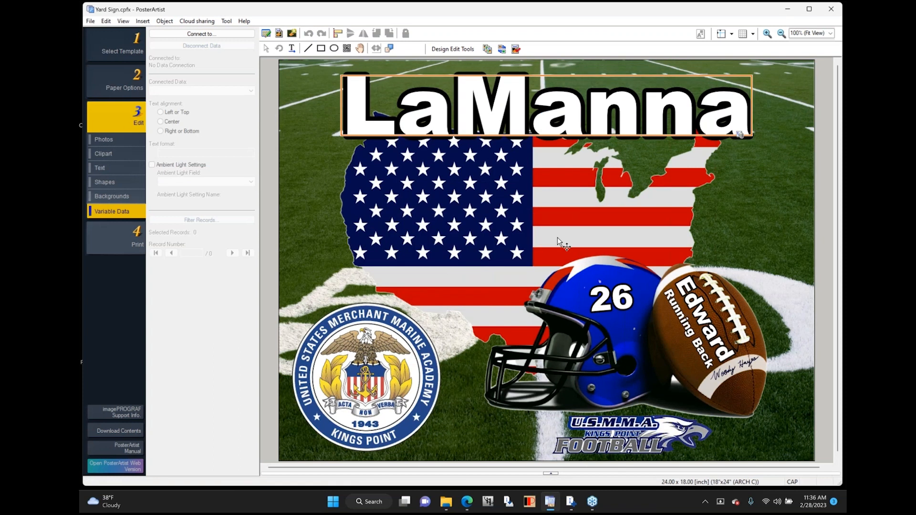
- Inspect the yard sign's helmet number, the texts on the football and the signature image
{"action": "left_click", "coordinate": [622, 300]}
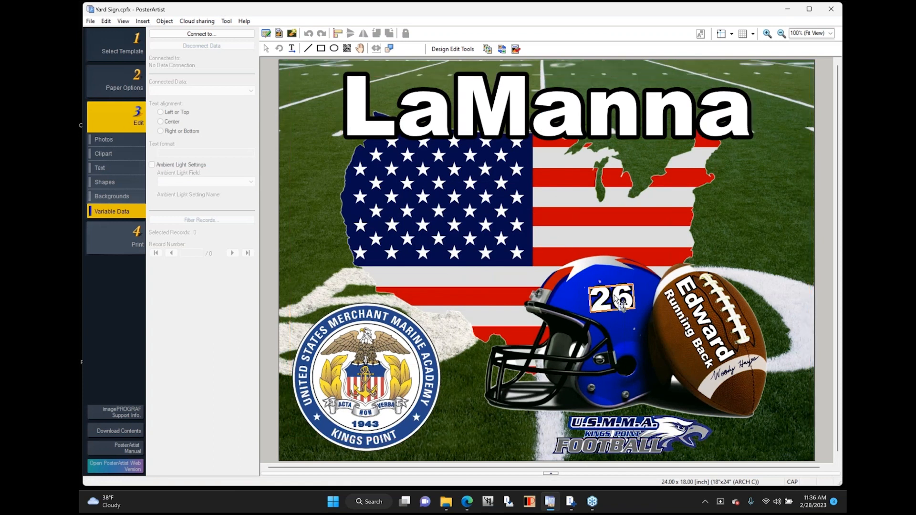
{"action": "left_click", "coordinate": [701, 324]}
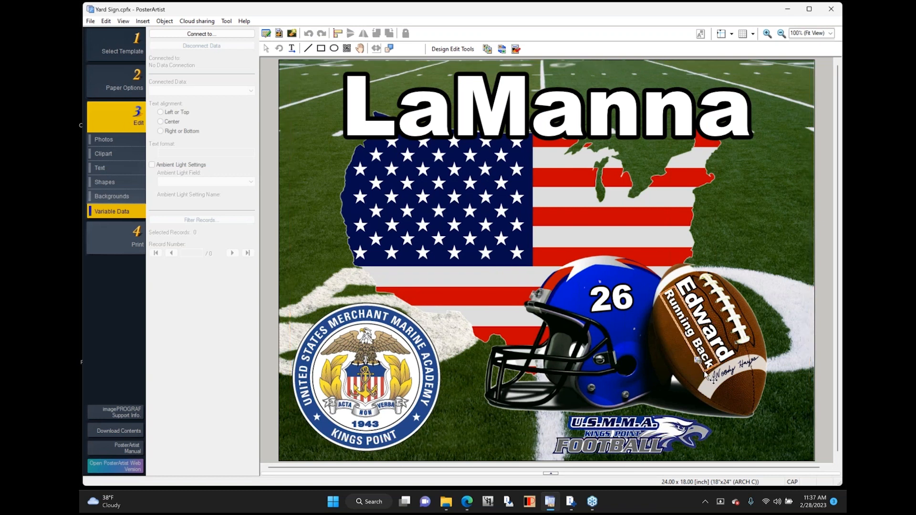
{"action": "left_click", "coordinate": [737, 376]}
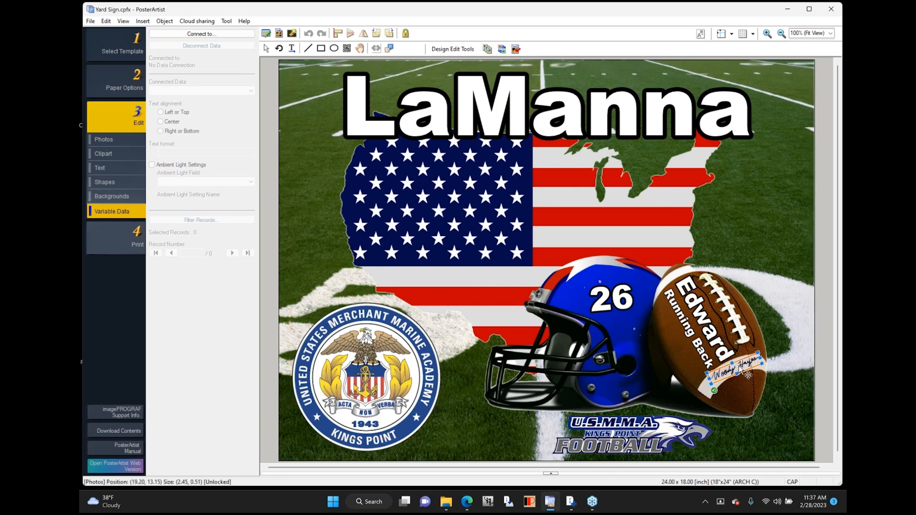
{"action": "left_click", "coordinate": [826, 334]}
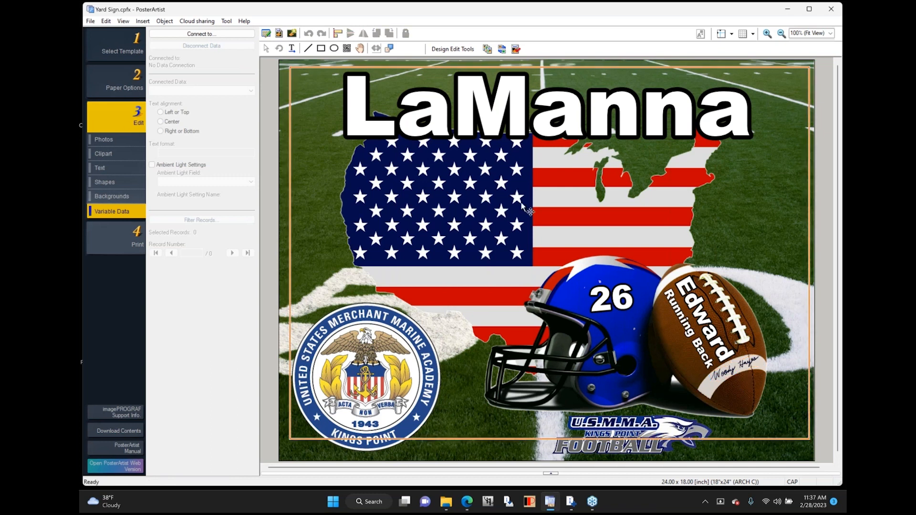
- Connect the yard sign to the data file Awards Night 22.csv in the Education folder
{"action": "left_click", "coordinate": [203, 35]}
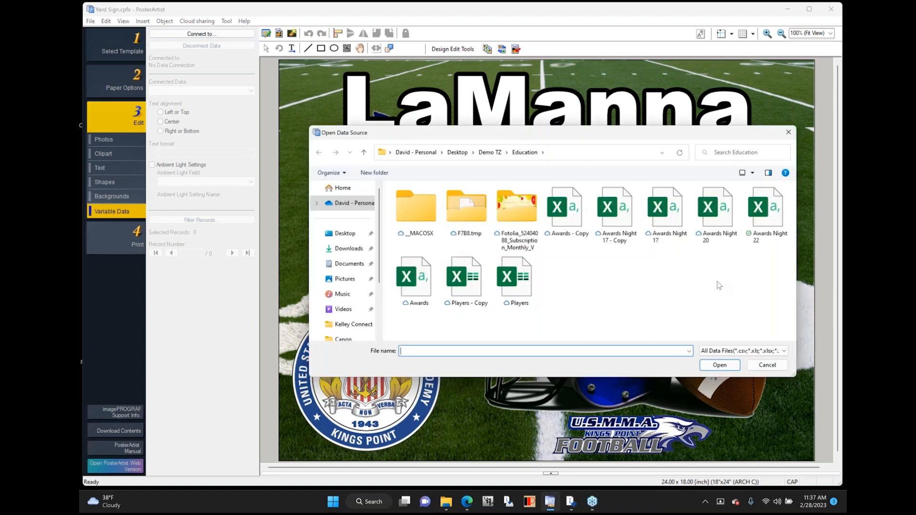
{"action": "left_click", "coordinate": [779, 208]}
{"action": "double_click", "coordinate": [780, 206]}
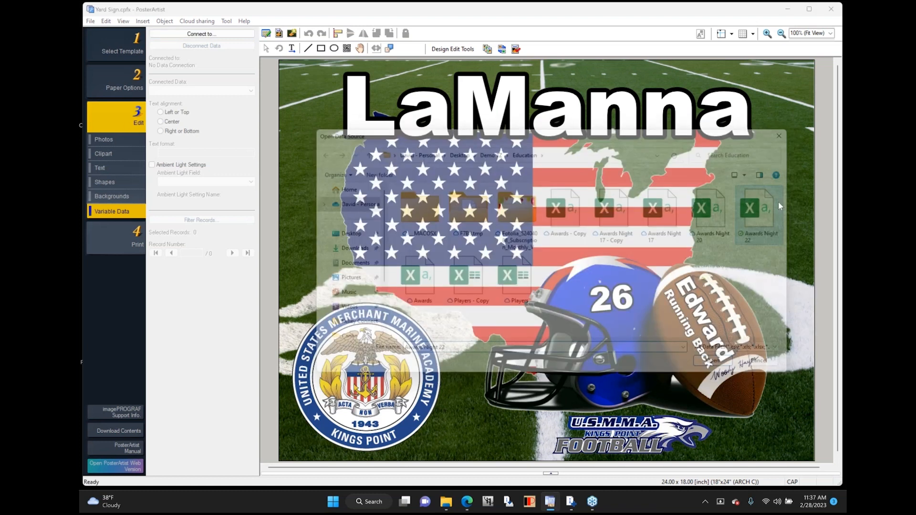
- Link the large headline to Last, the helmet number to Number, and the football's two text lines to First and Position
{"action": "left_click", "coordinate": [529, 111]}
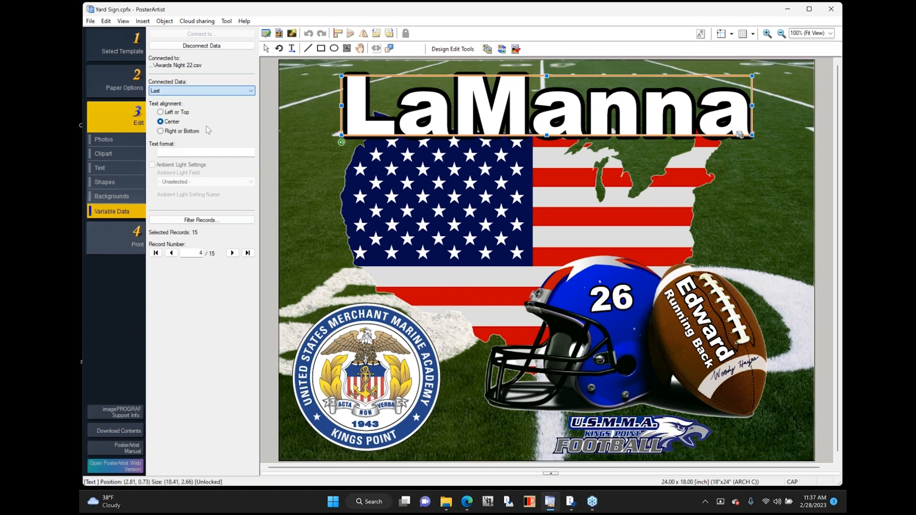
{"action": "left_click", "coordinate": [206, 126]}
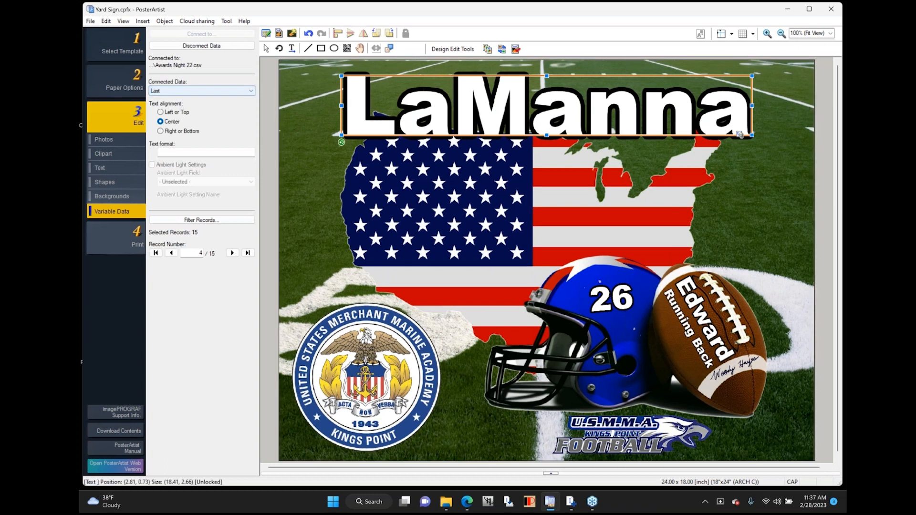
{"action": "left_click", "coordinate": [596, 316]}
{"action": "left_click", "coordinate": [200, 91]}
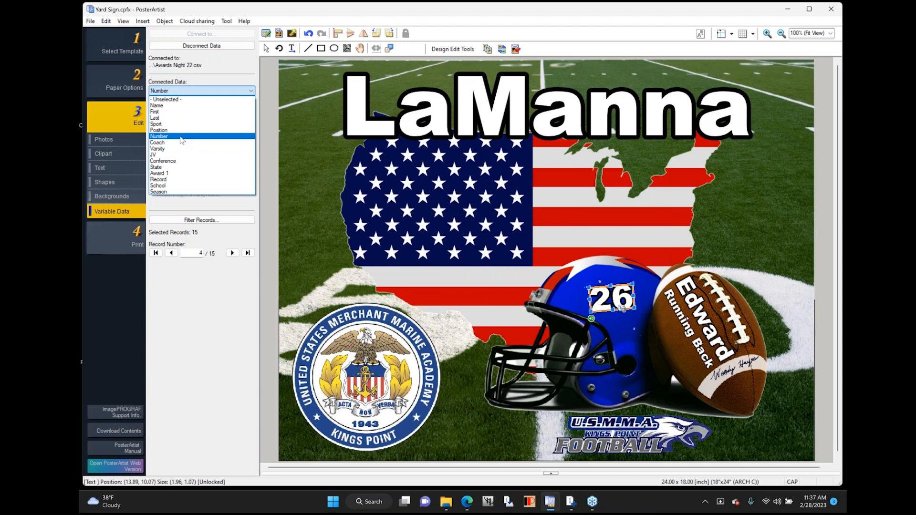
{"action": "left_click", "coordinate": [181, 137]}
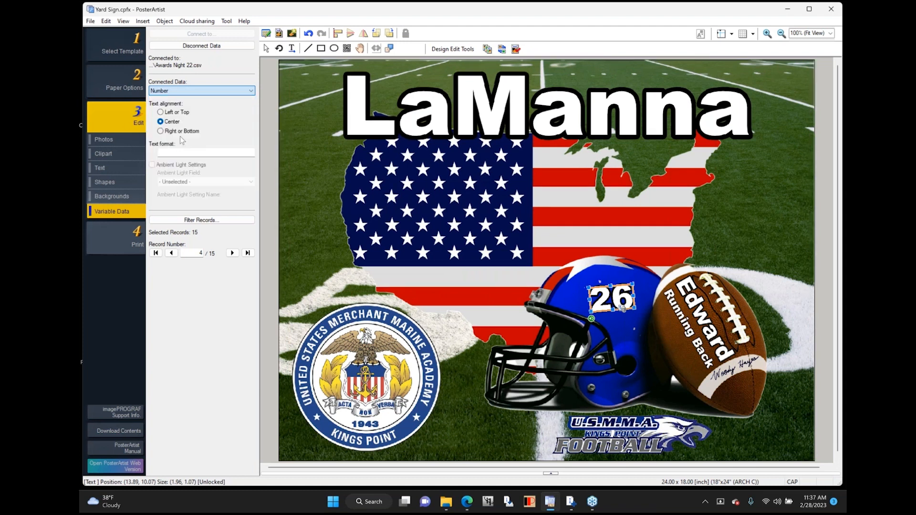
{"action": "left_click", "coordinate": [696, 316]}
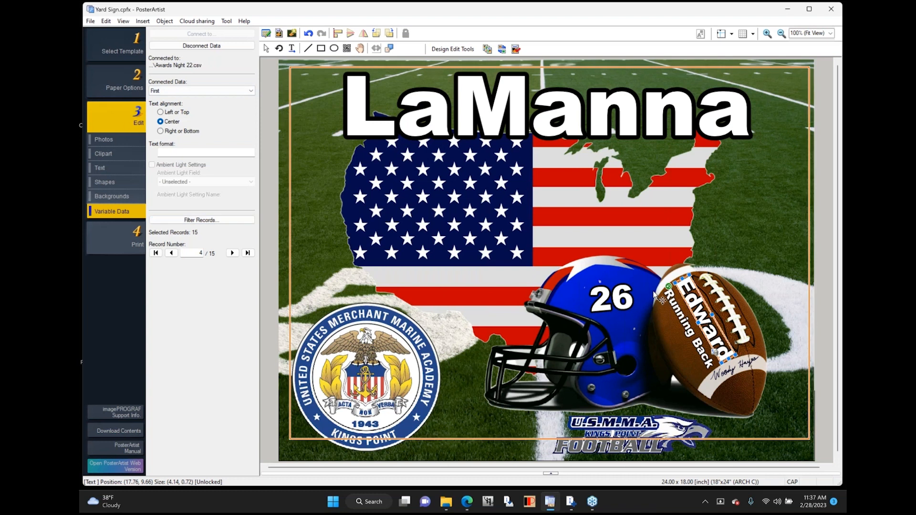
{"action": "left_click", "coordinate": [690, 330]}
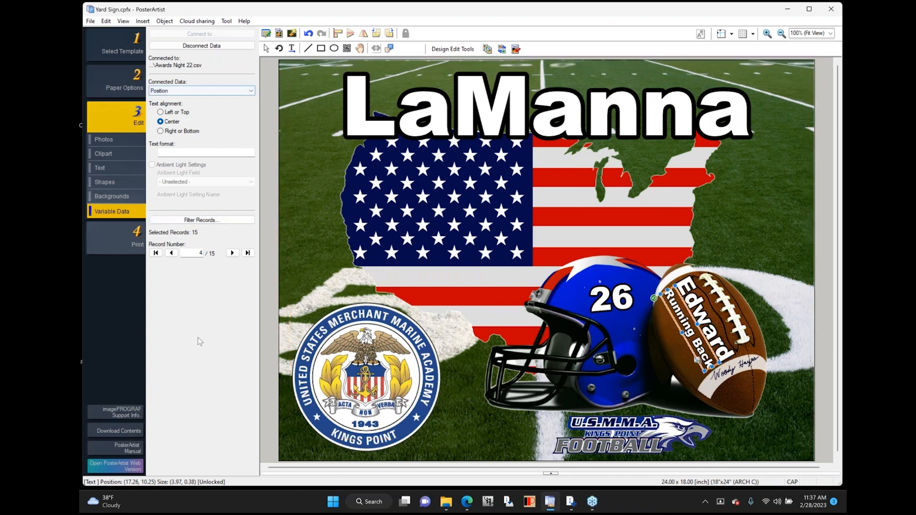
- Preview the yard sign's player data from record 1 through record 7
{"action": "left_click", "coordinate": [156, 254]}
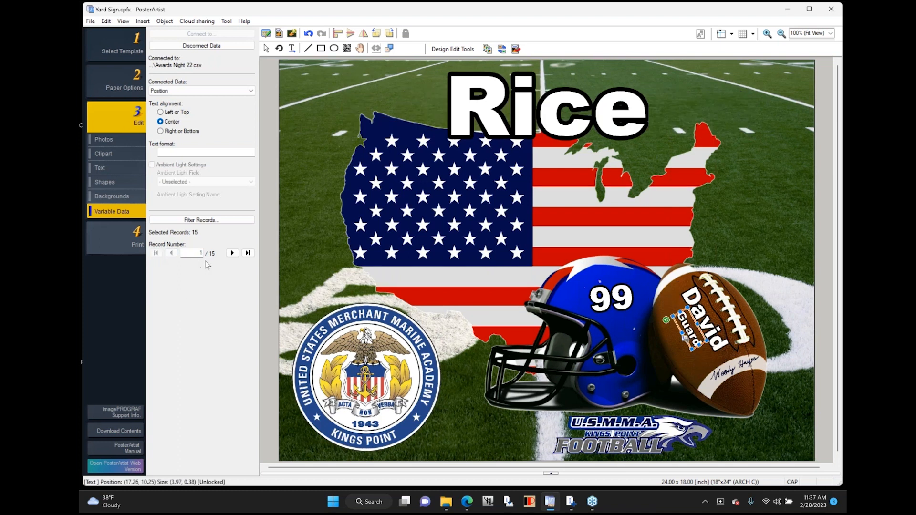
{"action": "left_click", "coordinate": [232, 254]}
{"action": "left_click", "coordinate": [232, 254]}
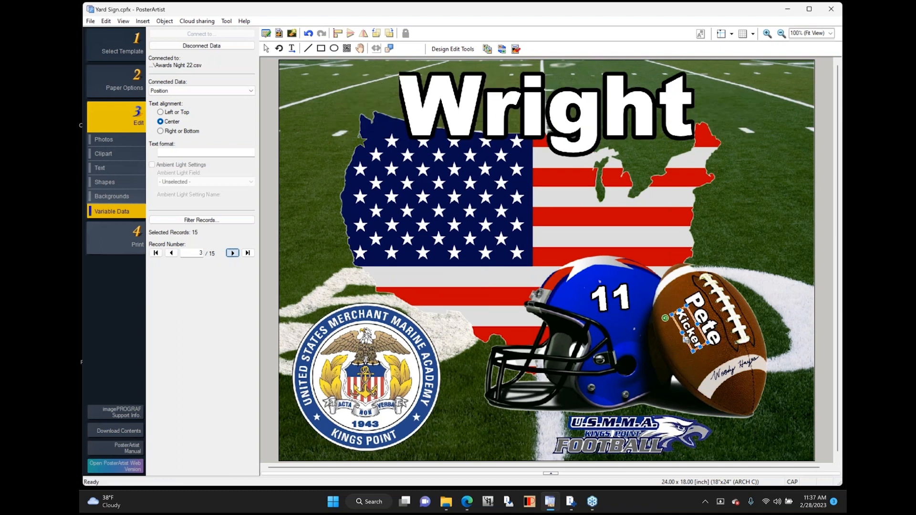
{"action": "left_click", "coordinate": [231, 253]}
{"action": "left_click", "coordinate": [232, 253]}
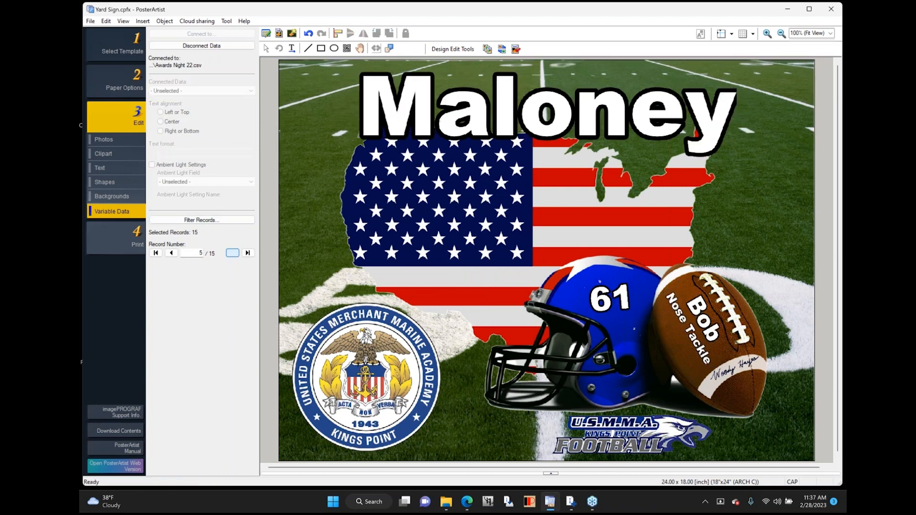
{"action": "left_click", "coordinate": [232, 254]}
{"action": "left_click", "coordinate": [232, 253]}
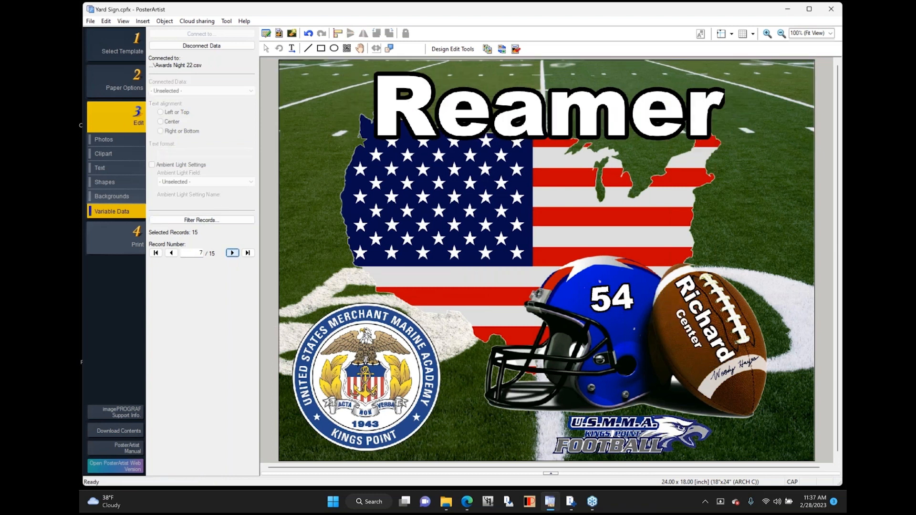